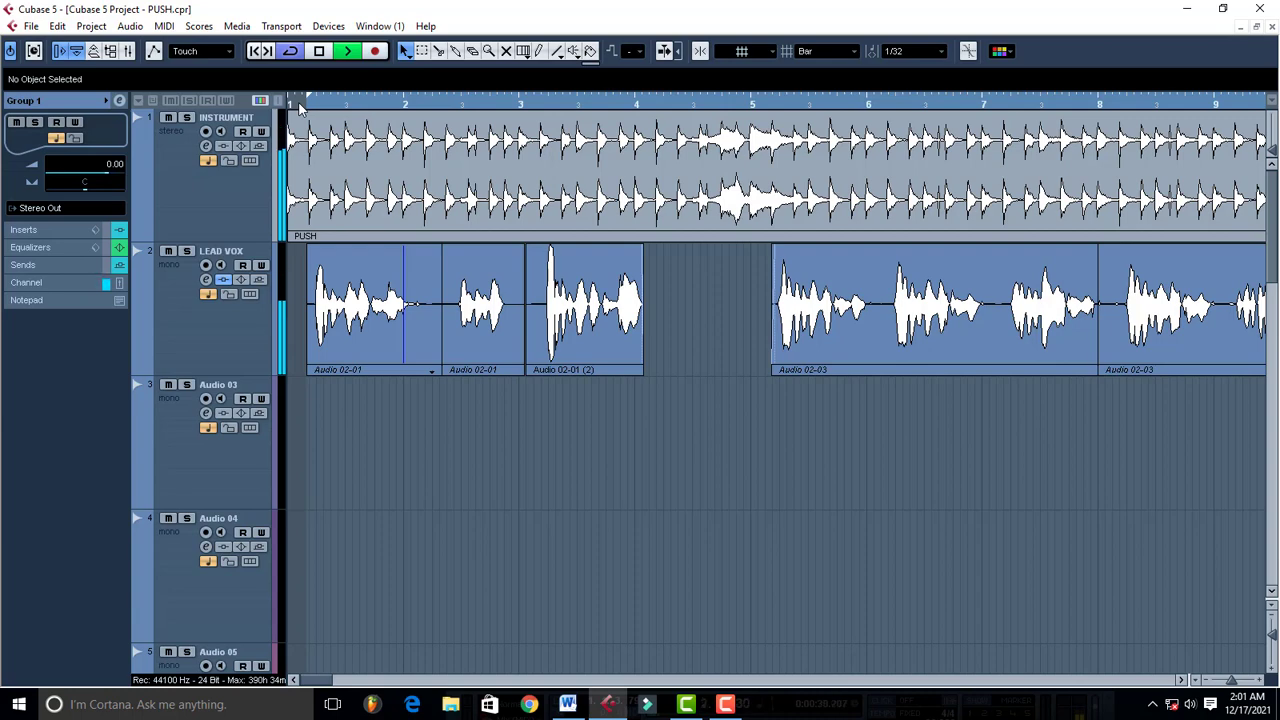
- Stop playback and inspect the Auto-Tune 8.1 settings on the LEAD VOX track
key(space)
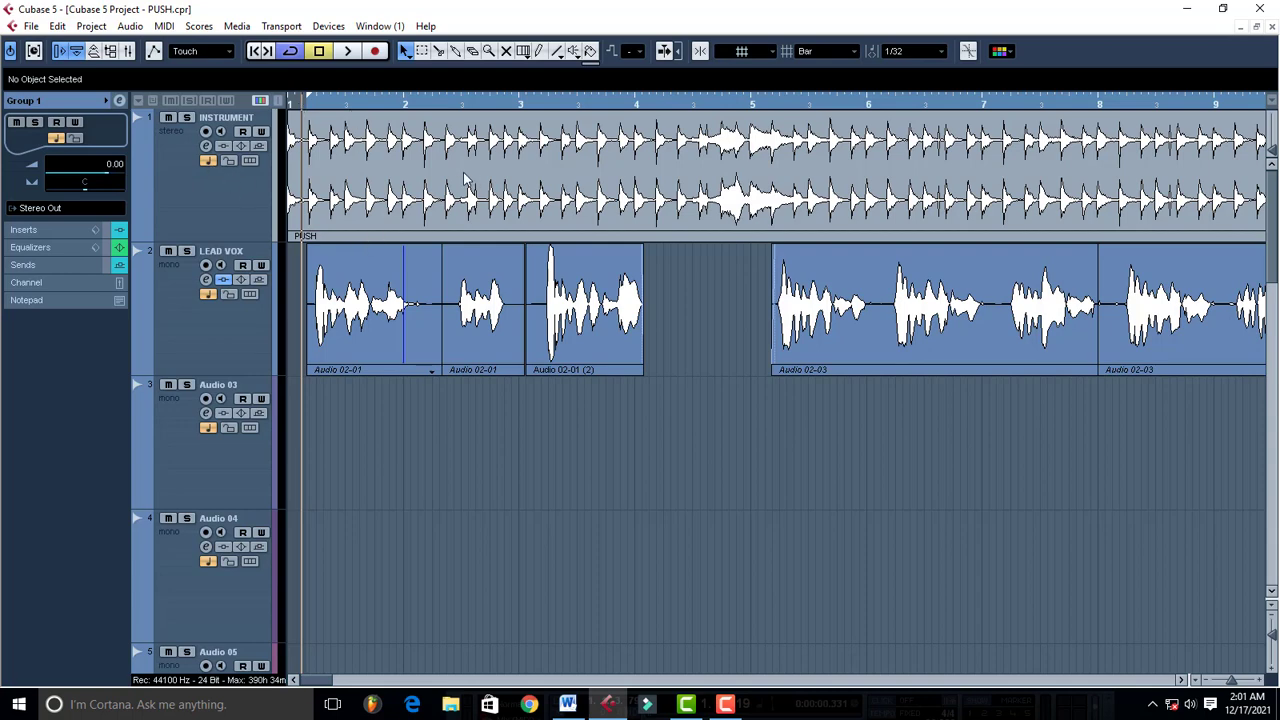
click(195, 184)
click(214, 321)
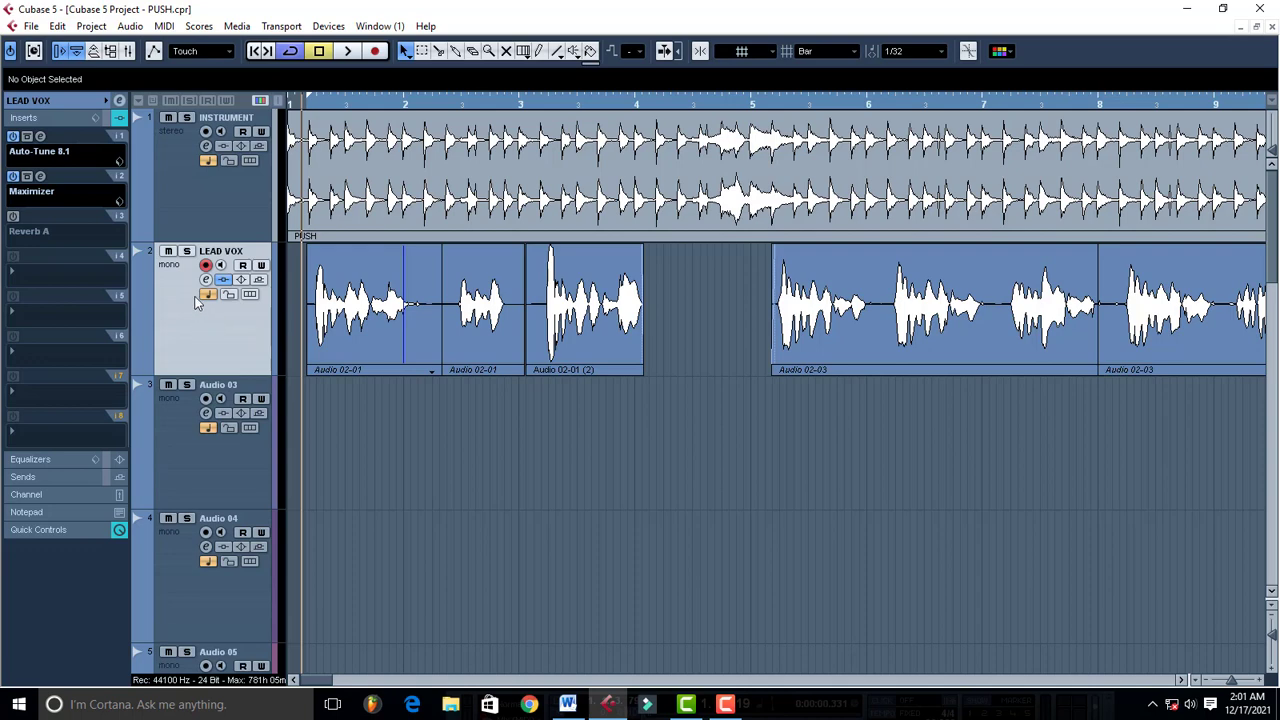
click(40, 137)
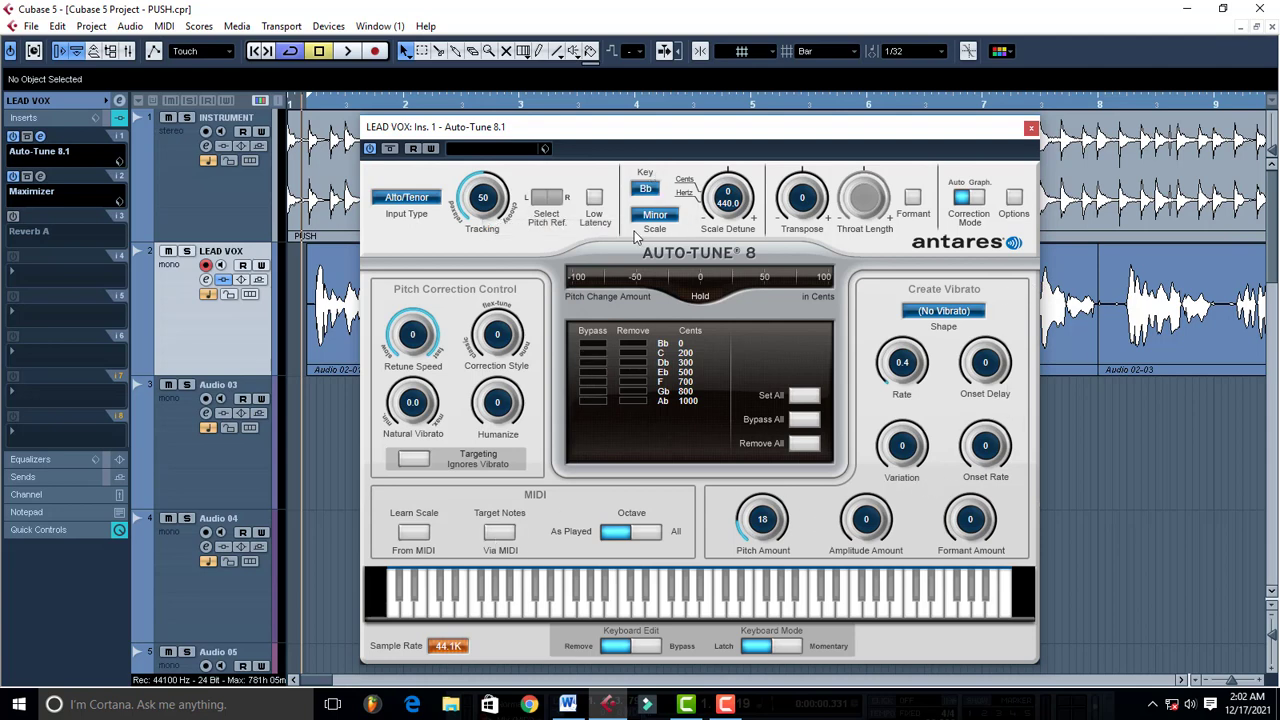
click(1032, 130)
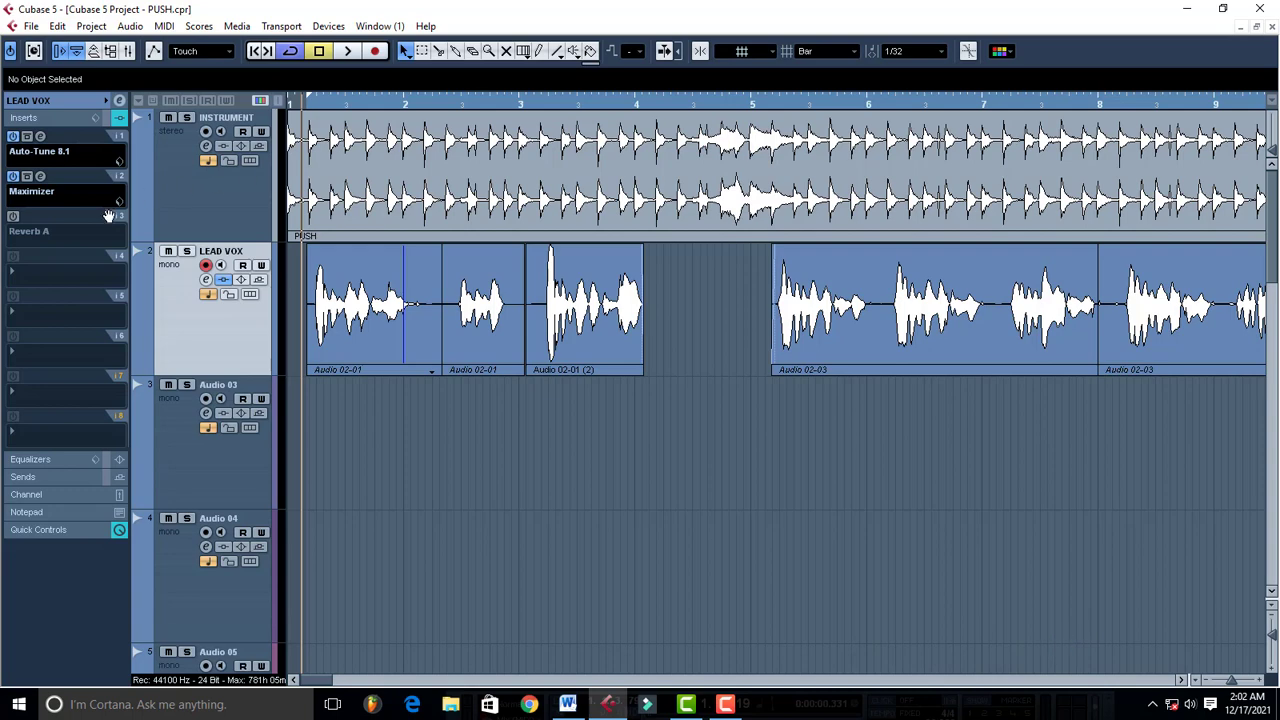
- Remove Reverb A from the third insert slot of LEAD VOX and audition the opening vocal phrases
click(29, 232)
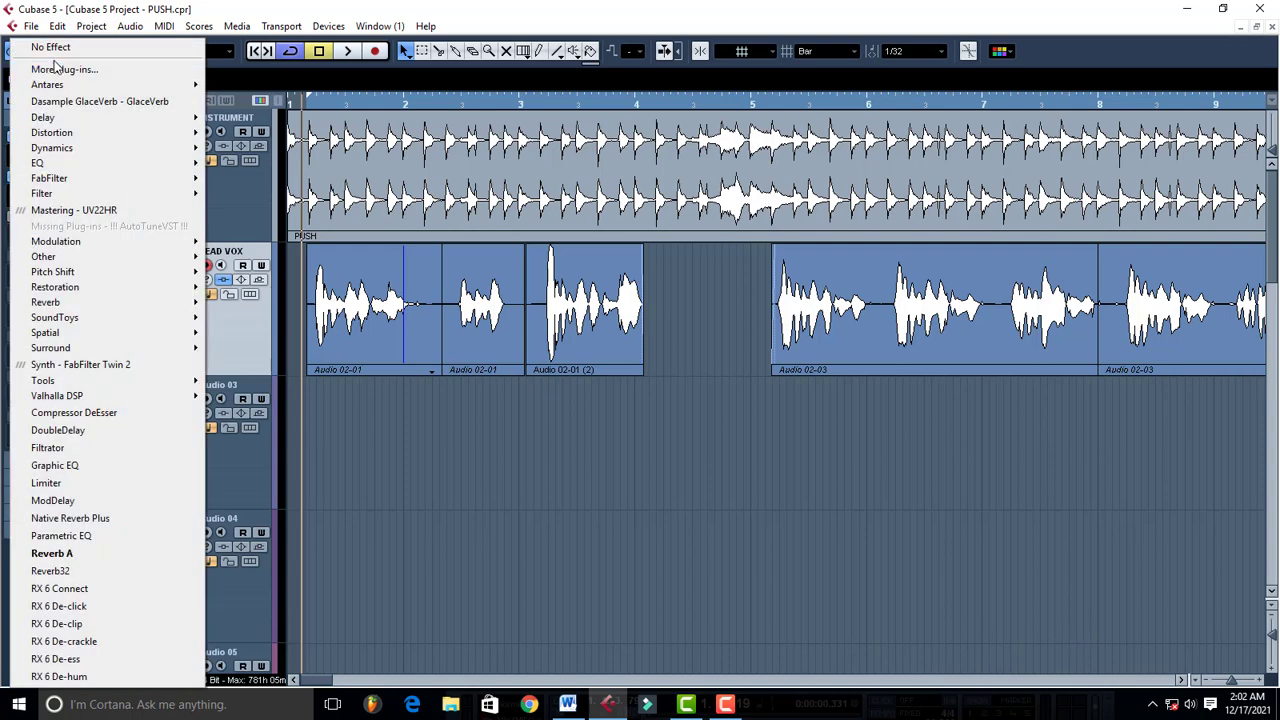
click(55, 49)
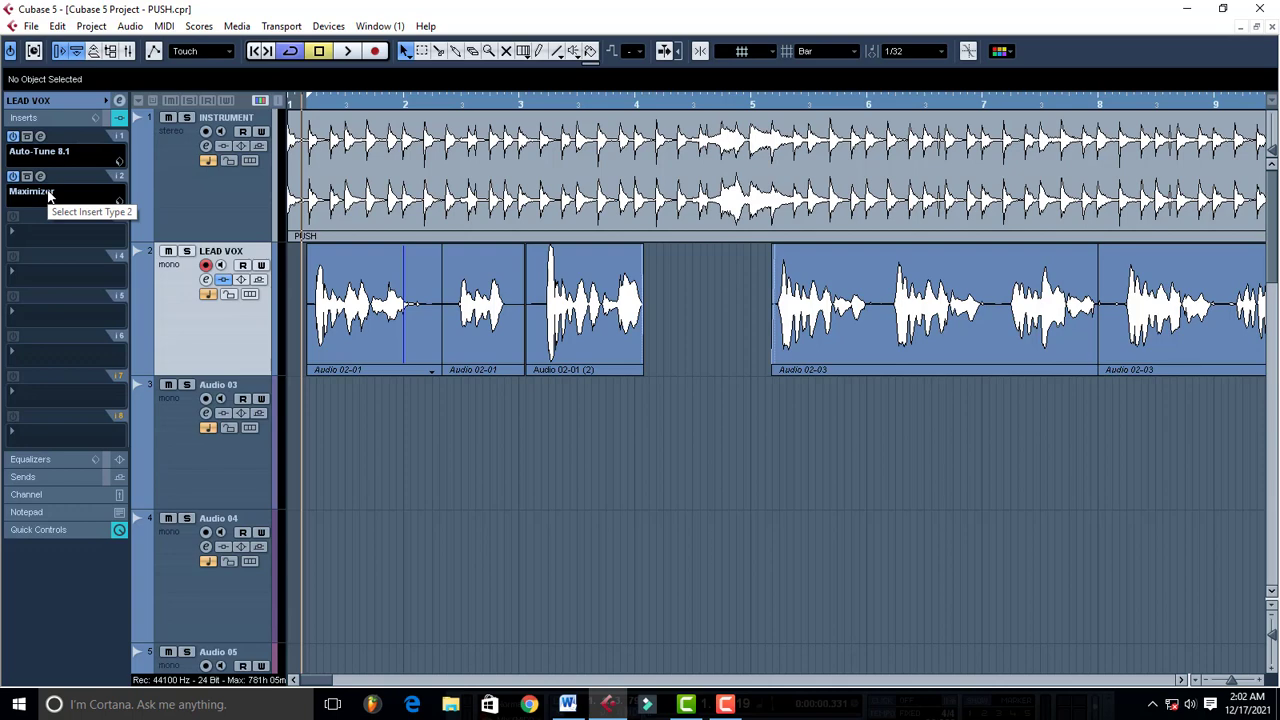
key(space)
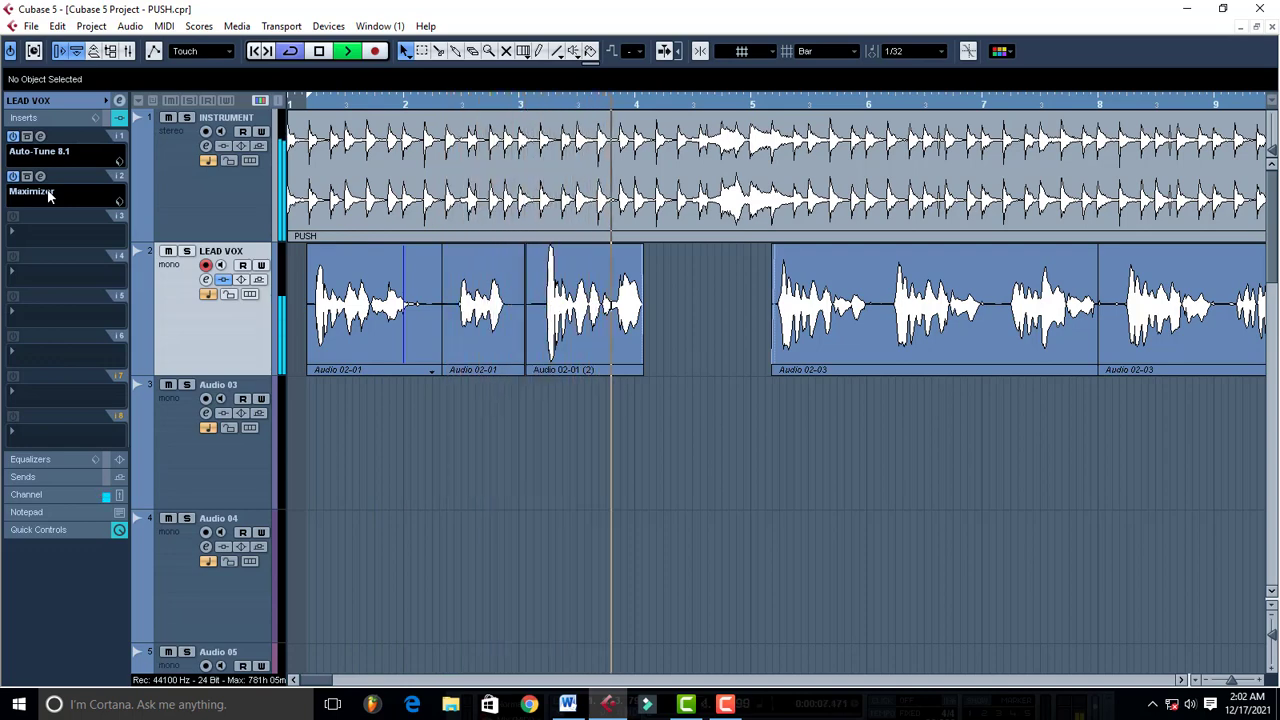
key(space)
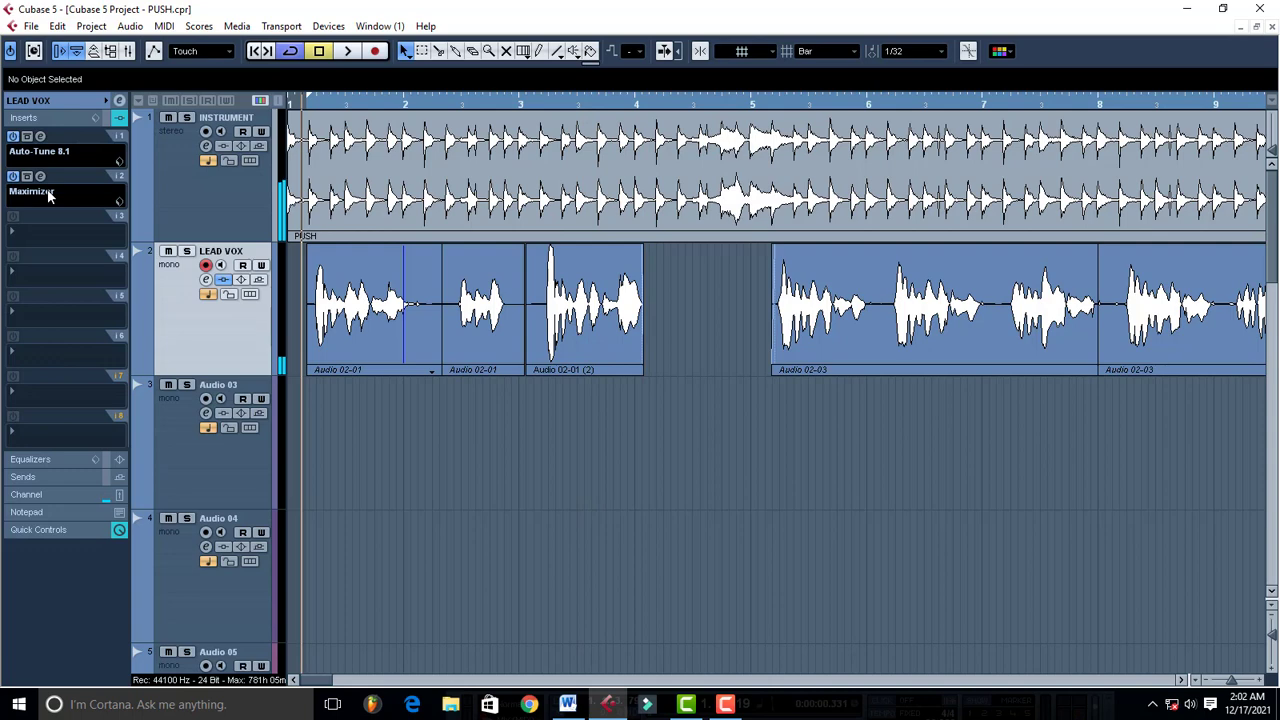
- Examine the Maximizer's Output and Optimize settings on the LEAD VOX track
click(41, 177)
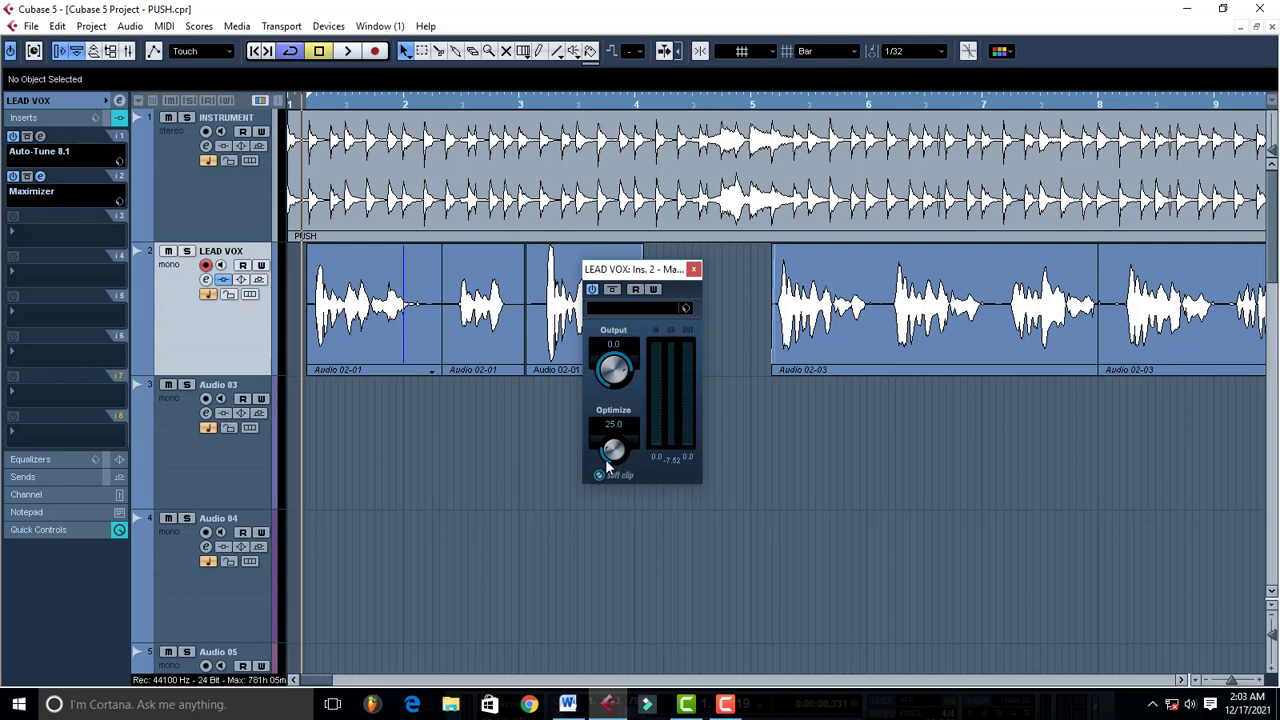
mouse_move(614, 450)
mouse_down()
mouse_move(615, 470)
mouse_move(612, 445)
mouse_up()
click(694, 270)
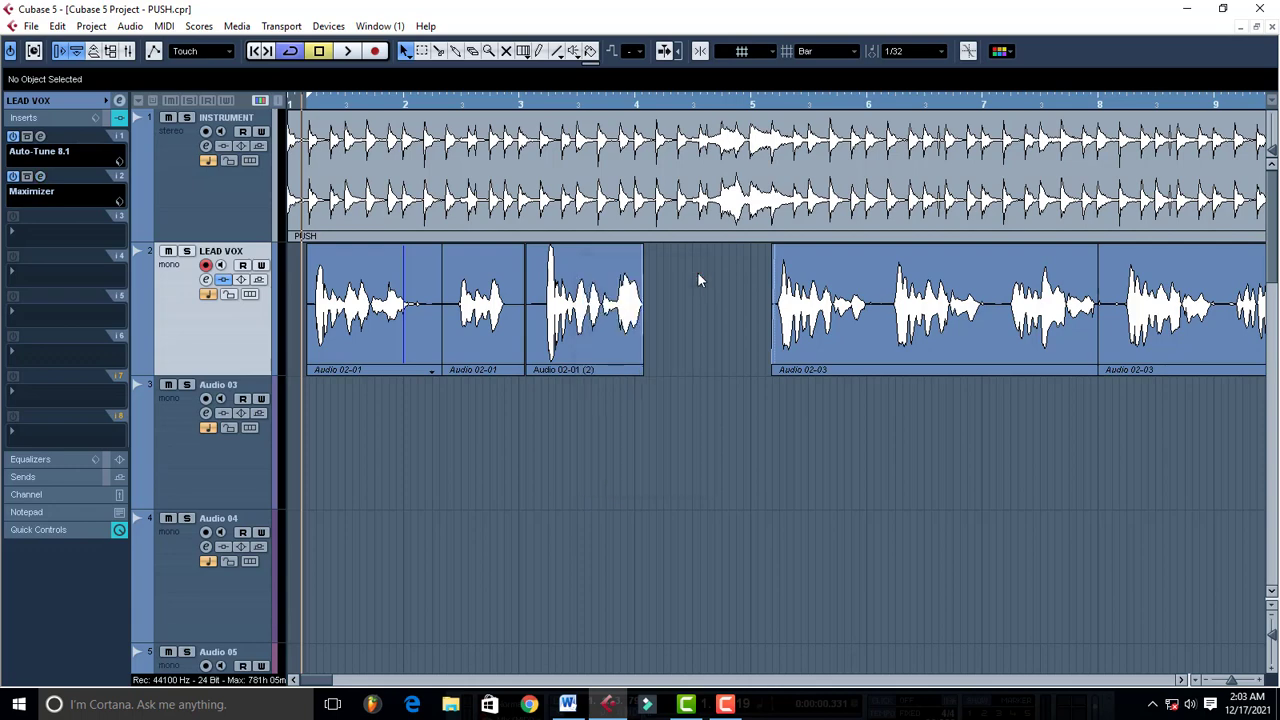
- View the channel settings of LEAD VOX and audition the start of the vocal
click(206, 279)
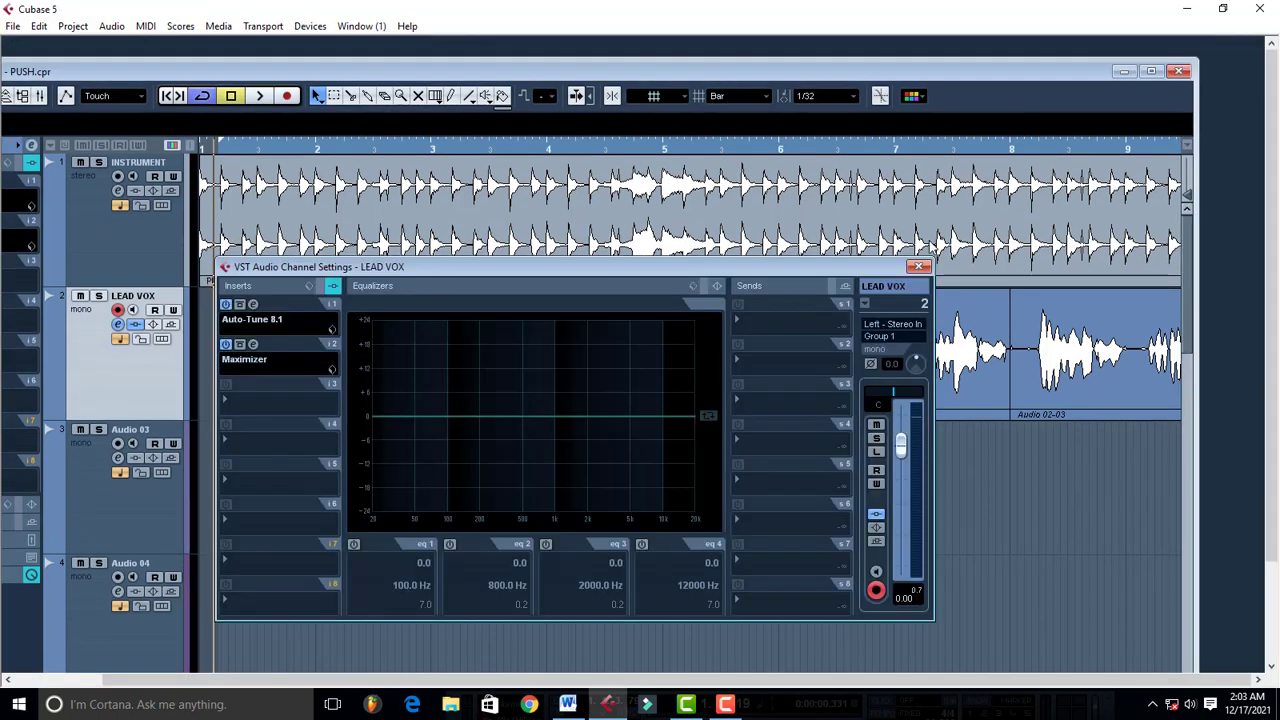
click(917, 268)
click(1151, 71)
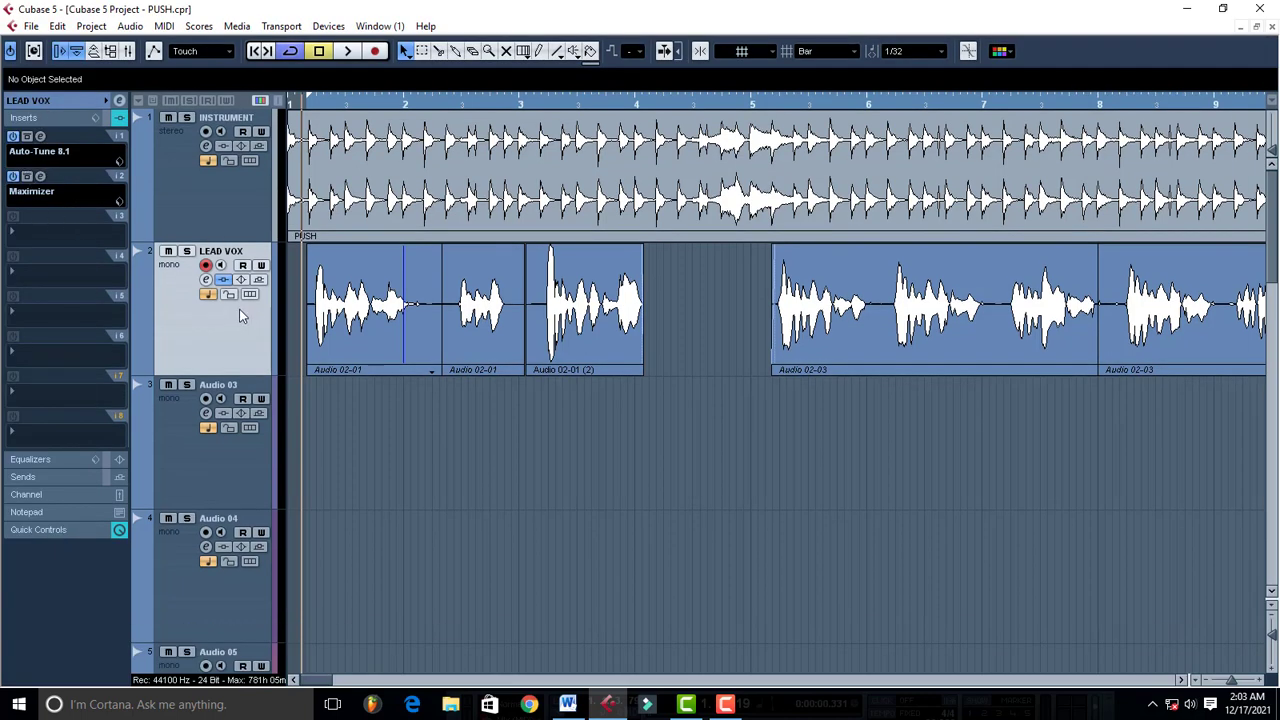
key(space)
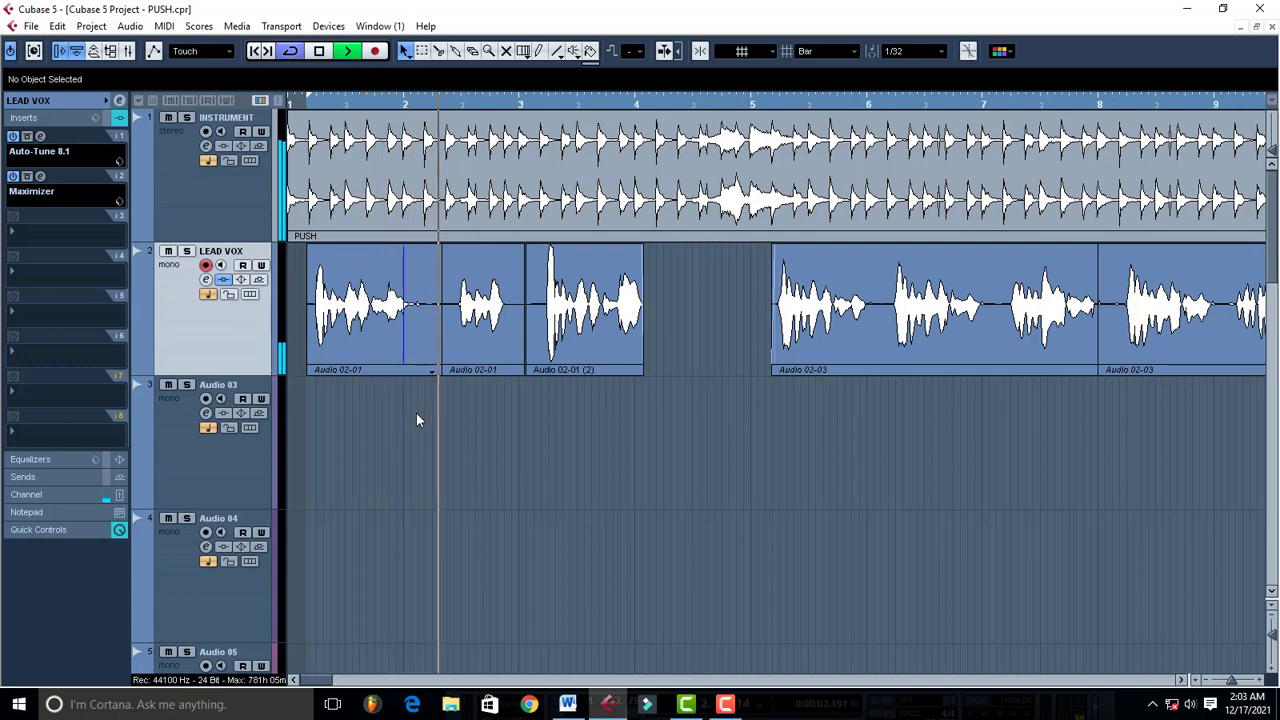
key(space)
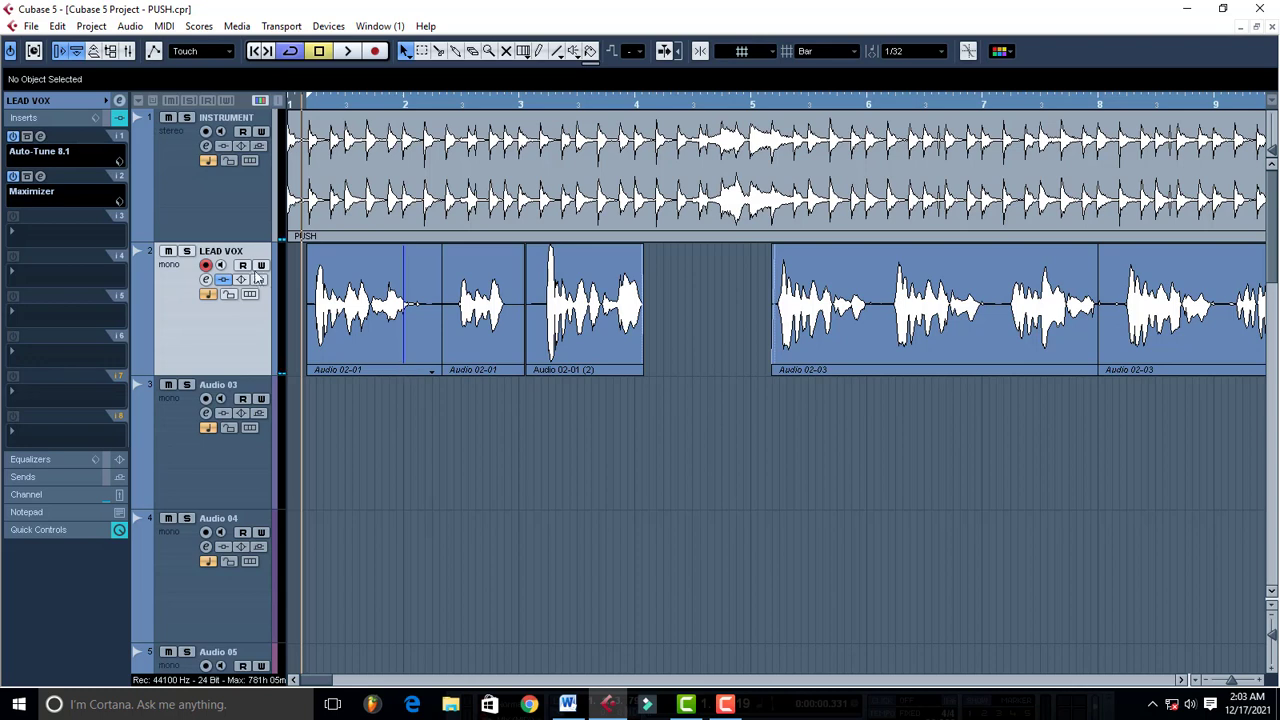
- Check the output routing of LEAD VOX and open StudioEQ from the first insert of Group 1
click(30, 101)
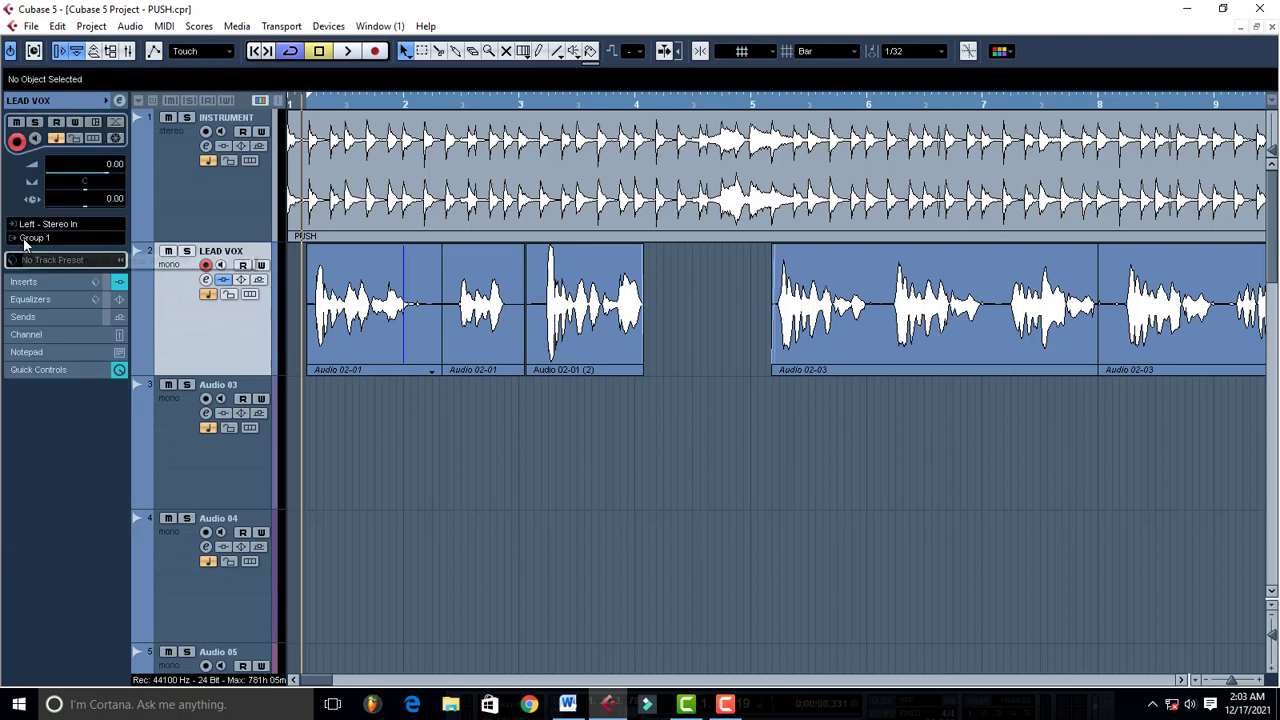
scroll(249, 364, down, 5)
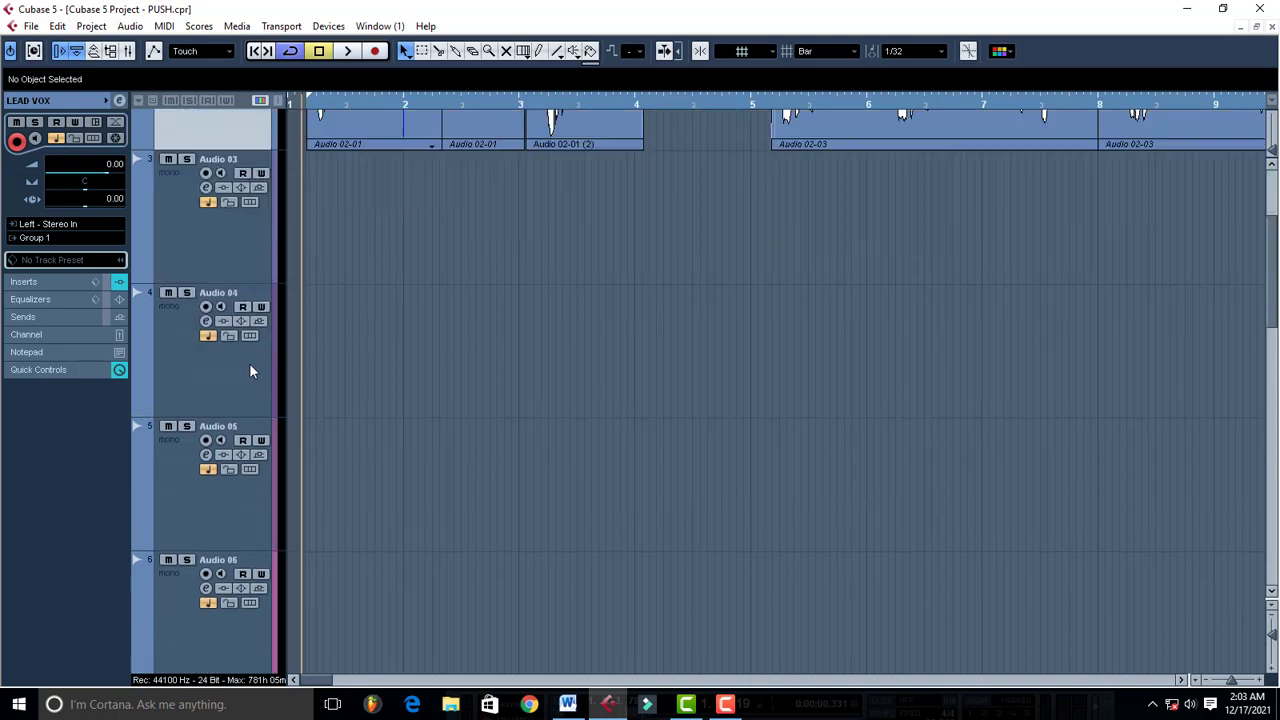
scroll(250, 366, down, 4)
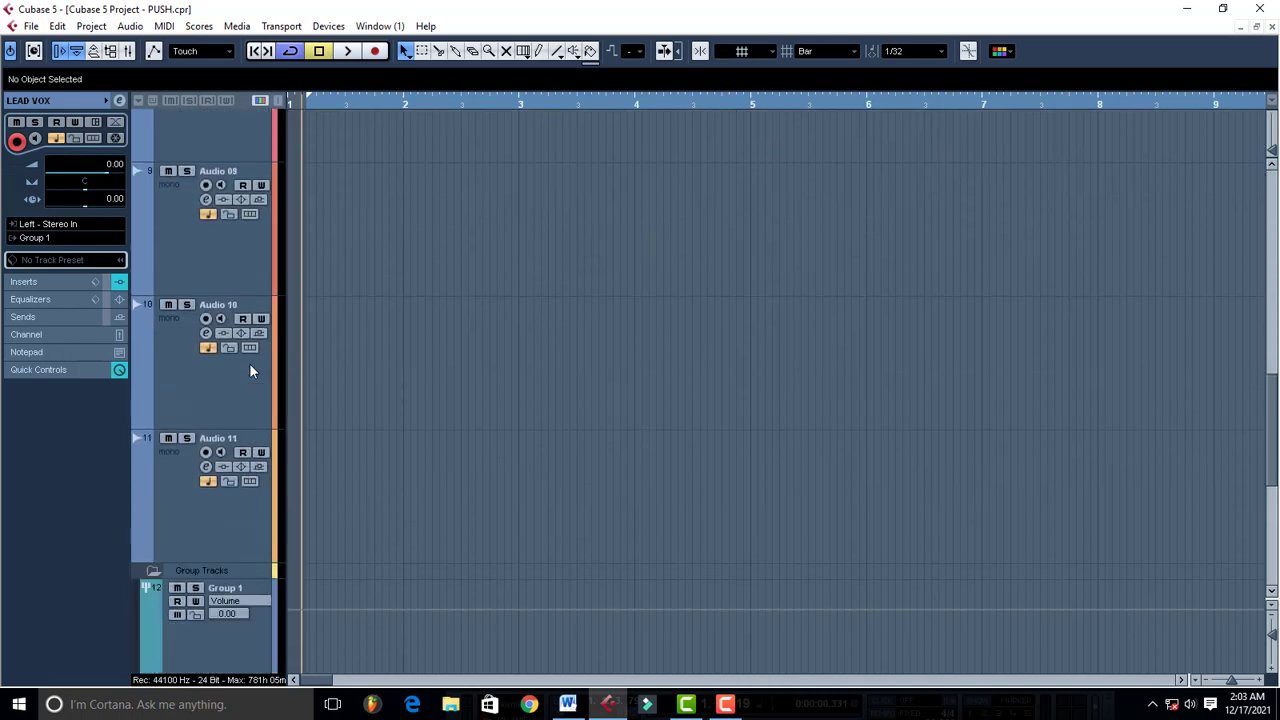
click(233, 644)
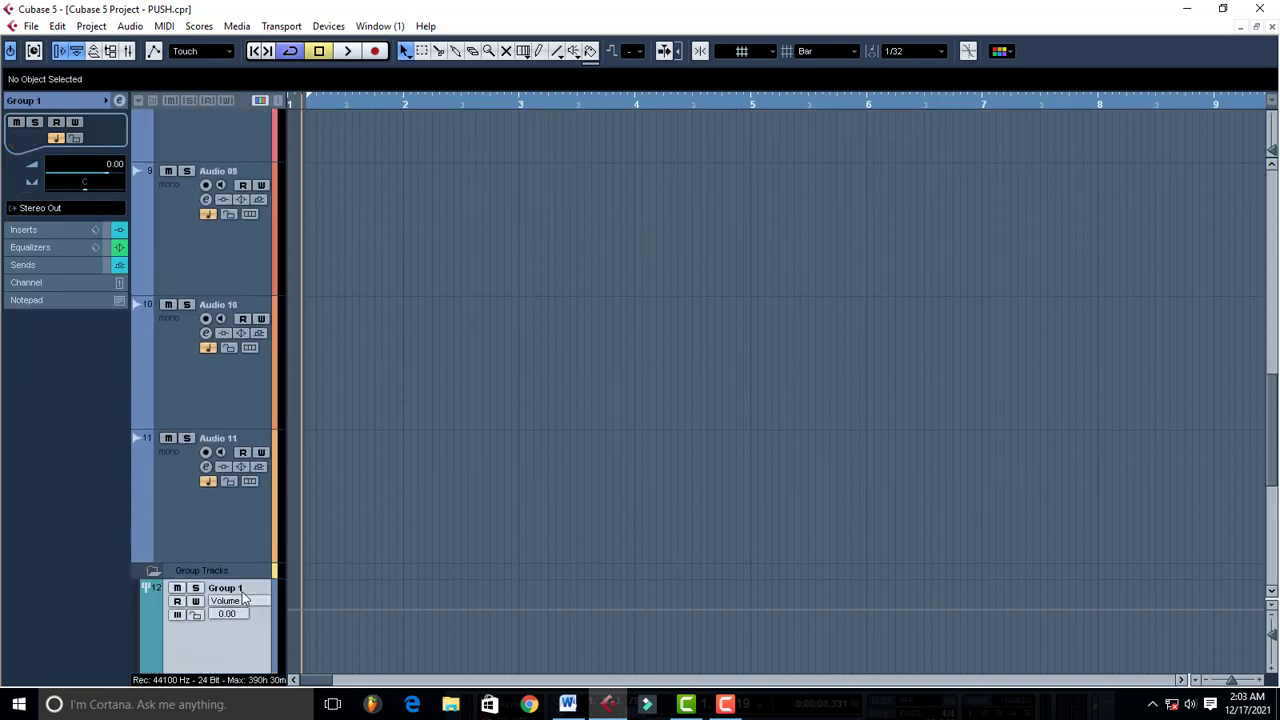
click(25, 231)
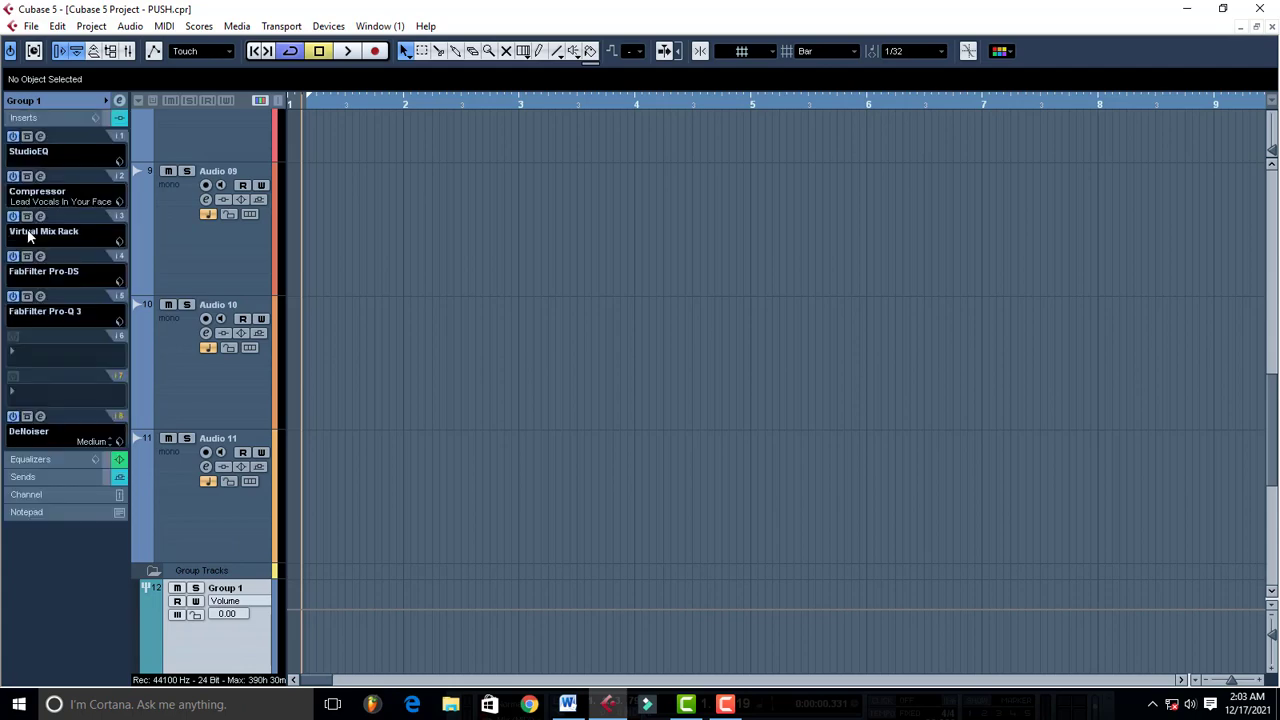
click(40, 137)
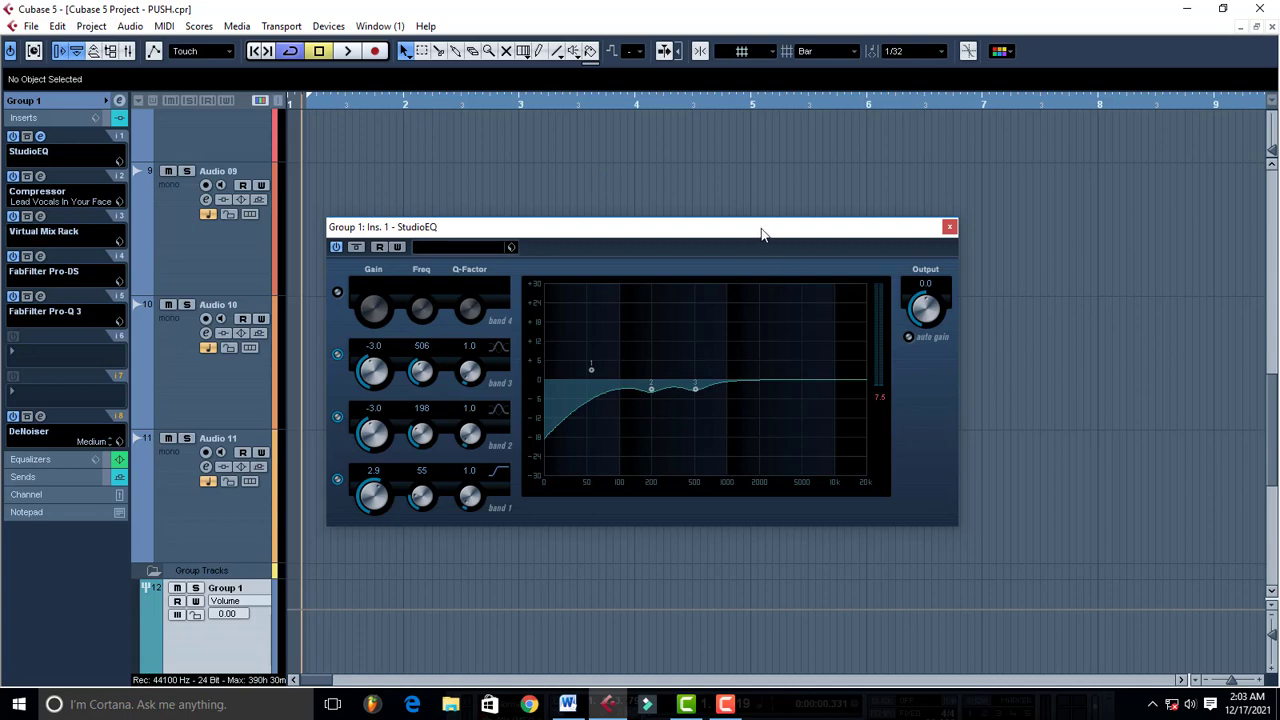
drag(760, 230, 804, 136)
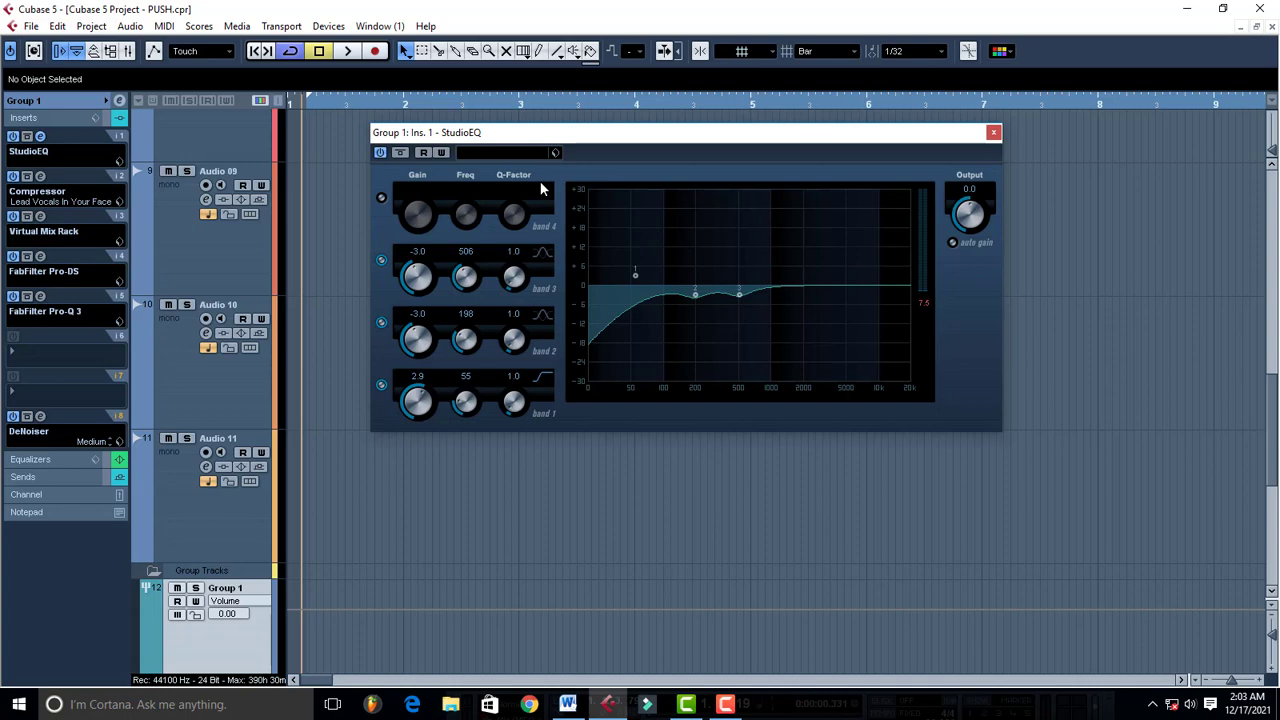
- Toggle StudioEQ bands 4 and 3 off and on to compare their effect on the EQ curve
click(381, 199)
click(381, 199)
click(381, 262)
click(381, 262)
click(381, 262)
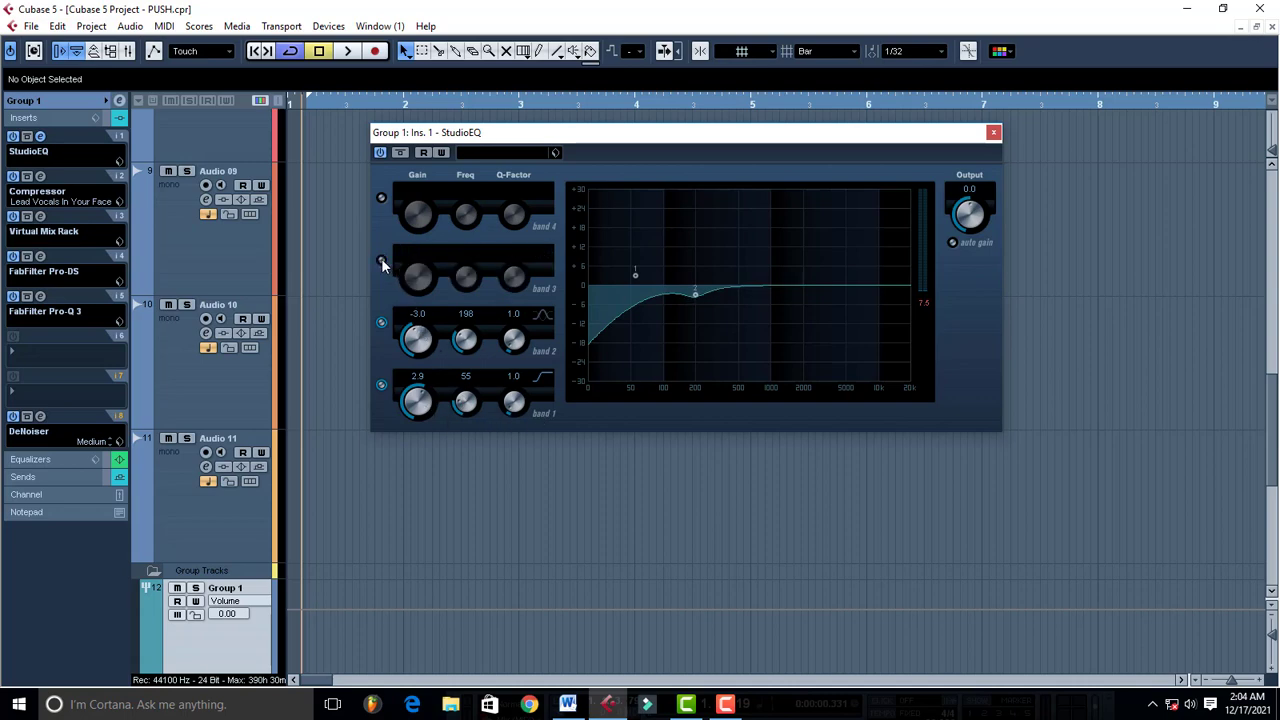
click(381, 262)
click(381, 262)
click(381, 262)
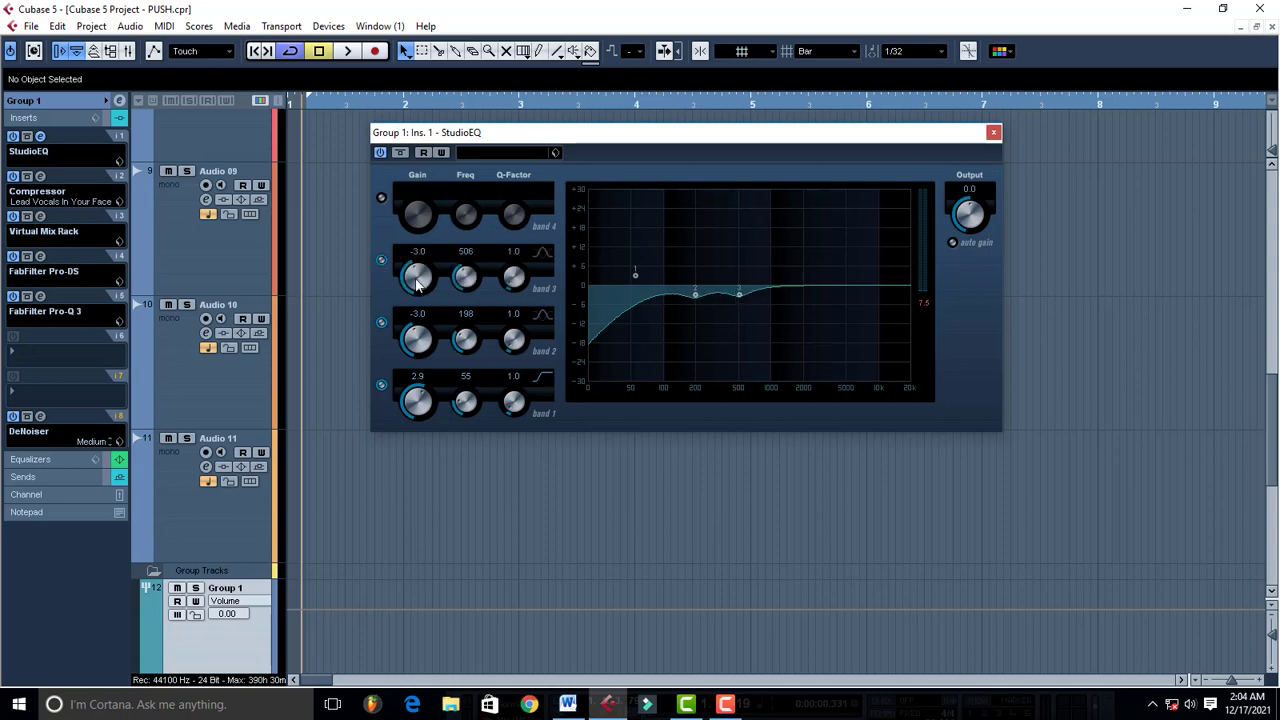
click(381, 262)
click(381, 262)
- Toggle StudioEQ bands 2 and 1 off and on to compare their effect on the EQ curve
click(381, 323)
click(381, 323)
click(381, 323)
click(381, 323)
click(382, 386)
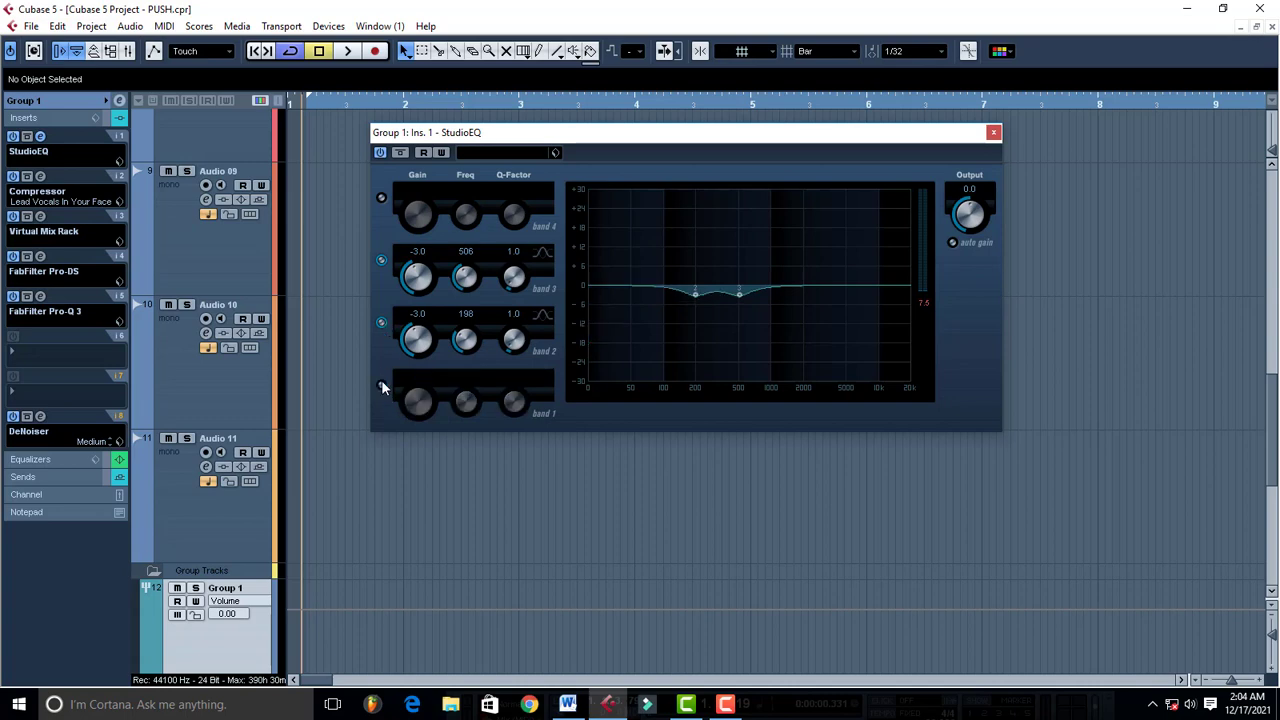
click(382, 386)
click(382, 386)
click(382, 386)
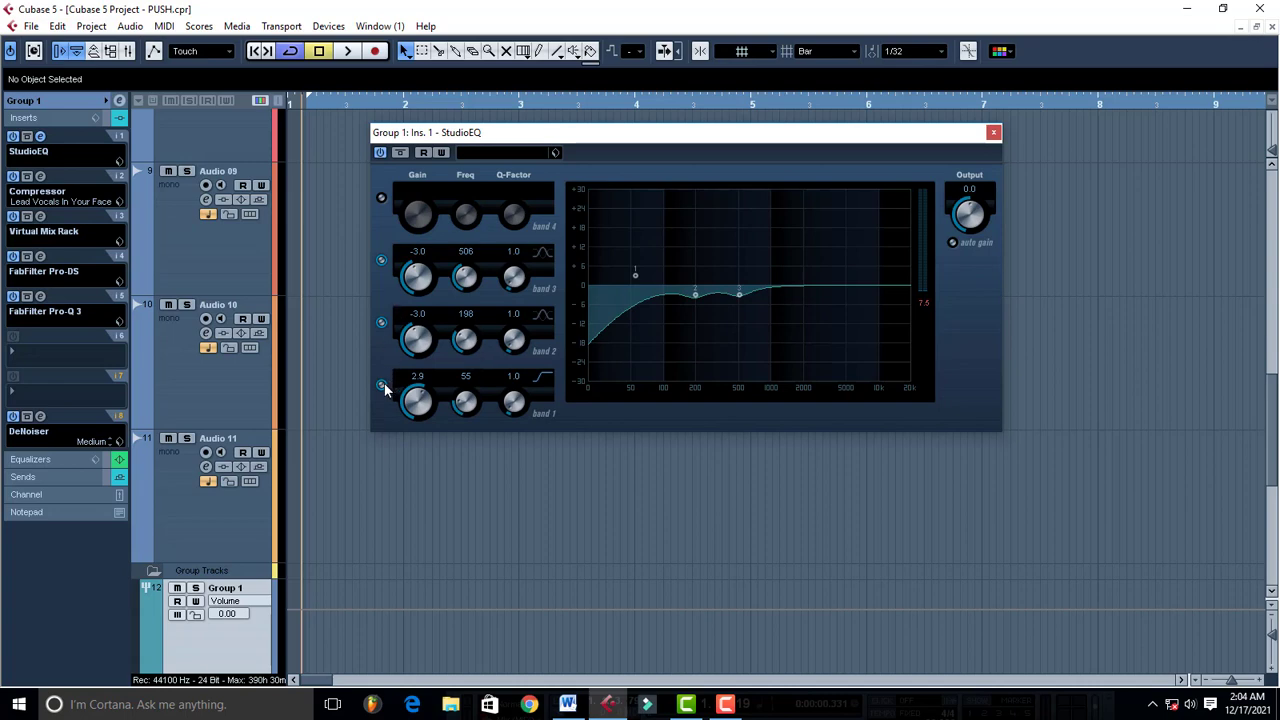
- Deactivate StudioEQ on Group 1 and audition the vocal without it
click(381, 153)
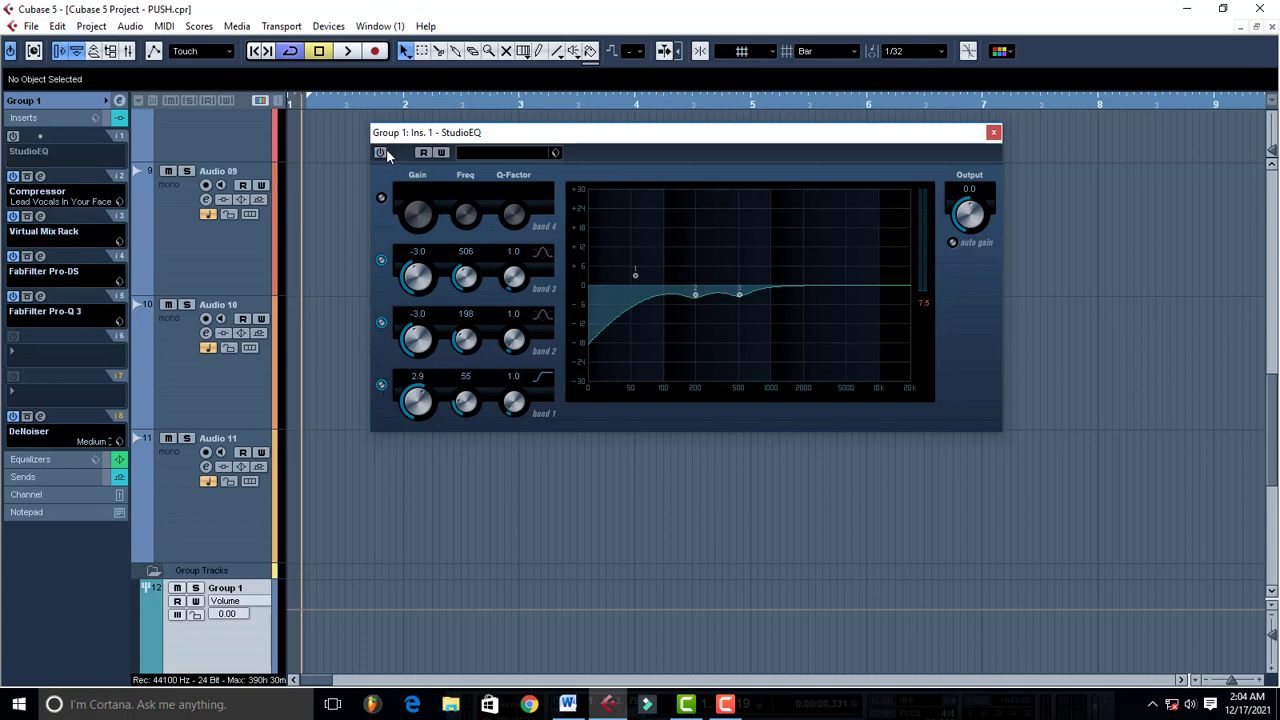
key(space)
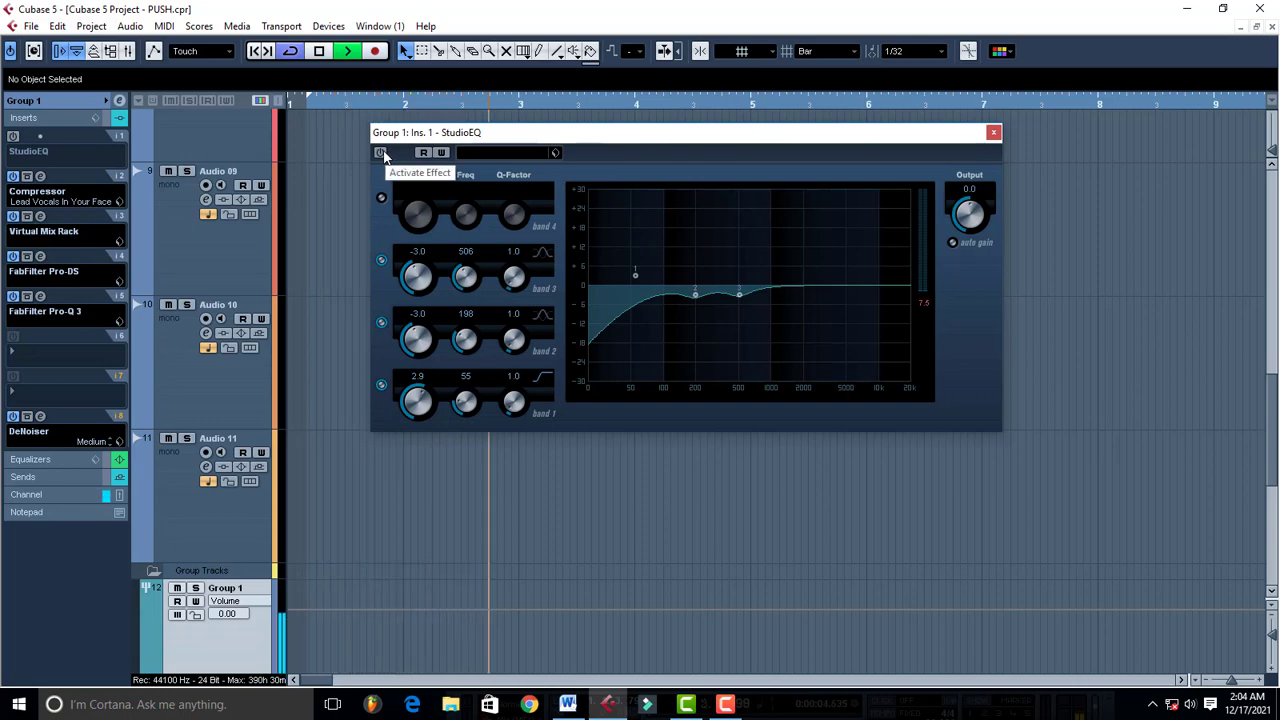
key(space)
- Audition LEAD VOX with its Auto-Tune 8.1 and Maximizer inserts deactivated, and reactivate both
scroll(331, 235, up, 10)
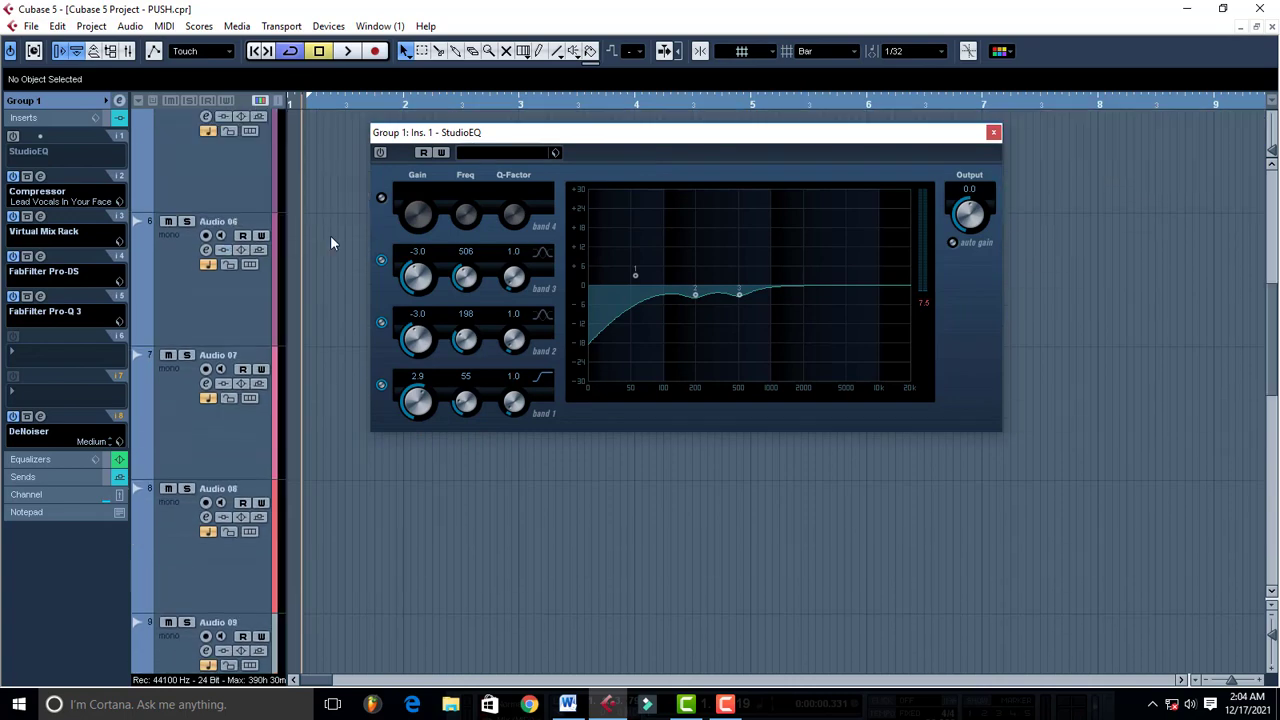
click(253, 208)
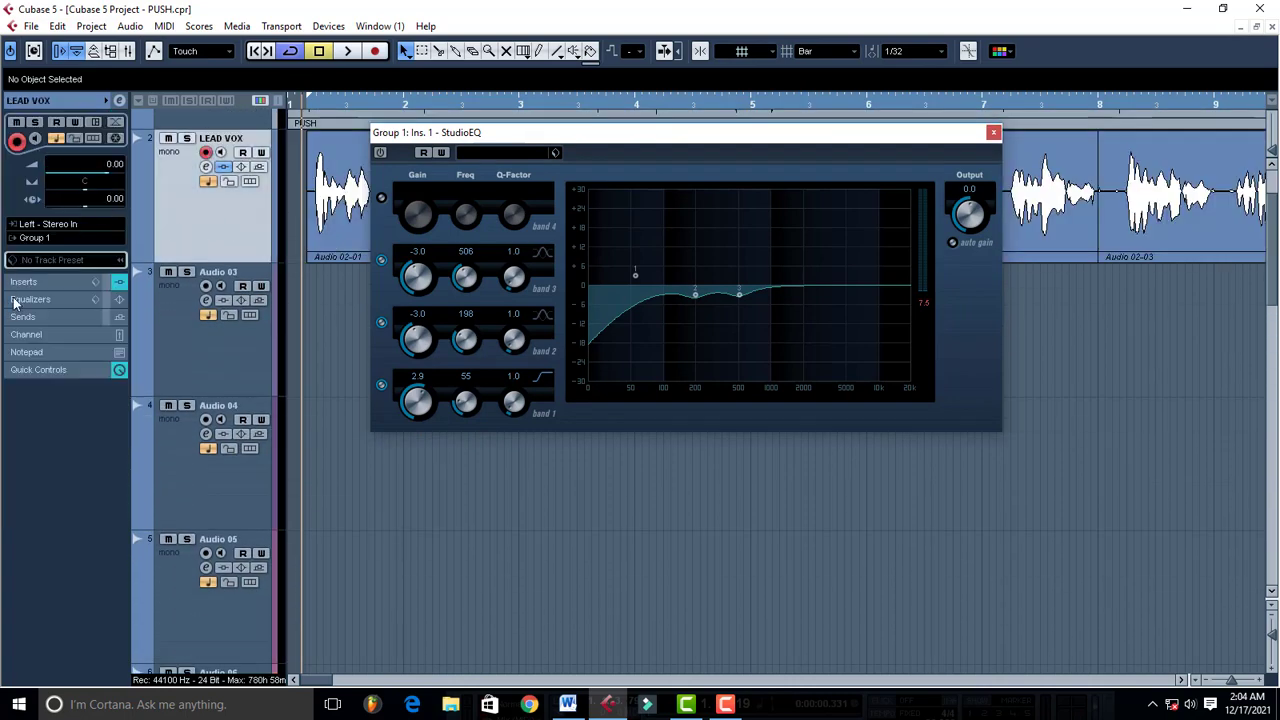
click(19, 284)
click(15, 176)
key(space)
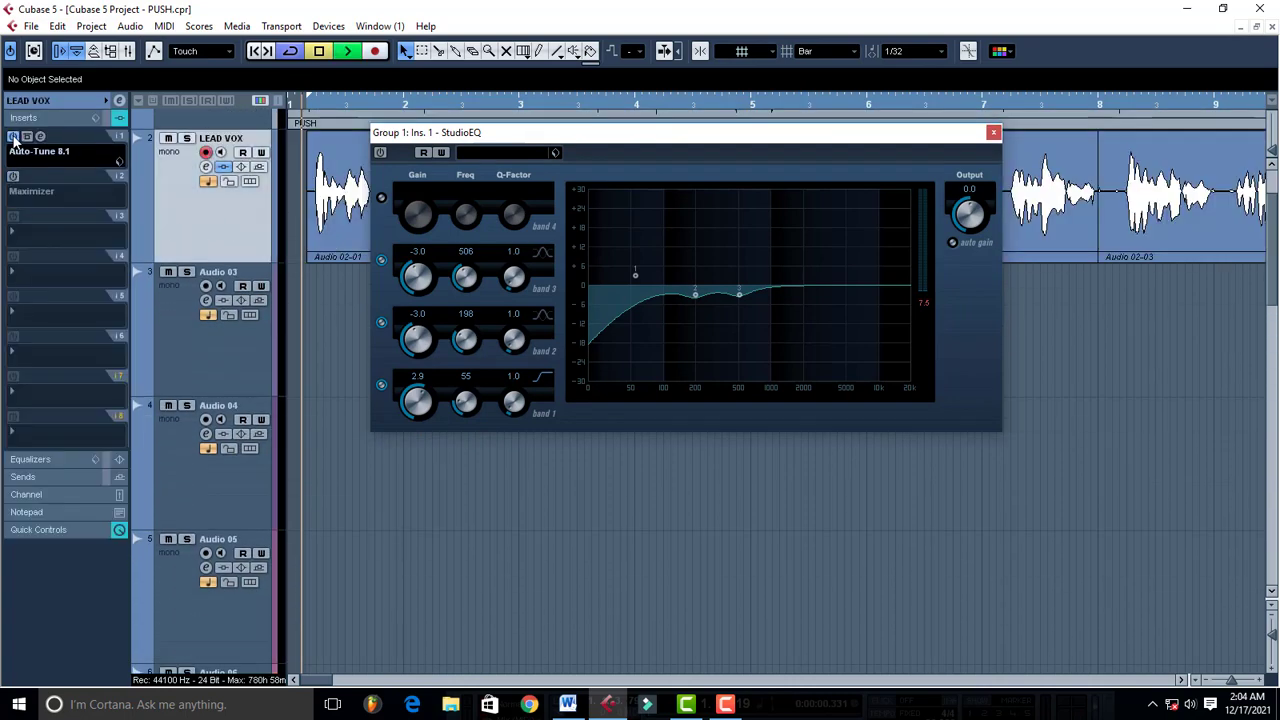
click(13, 137)
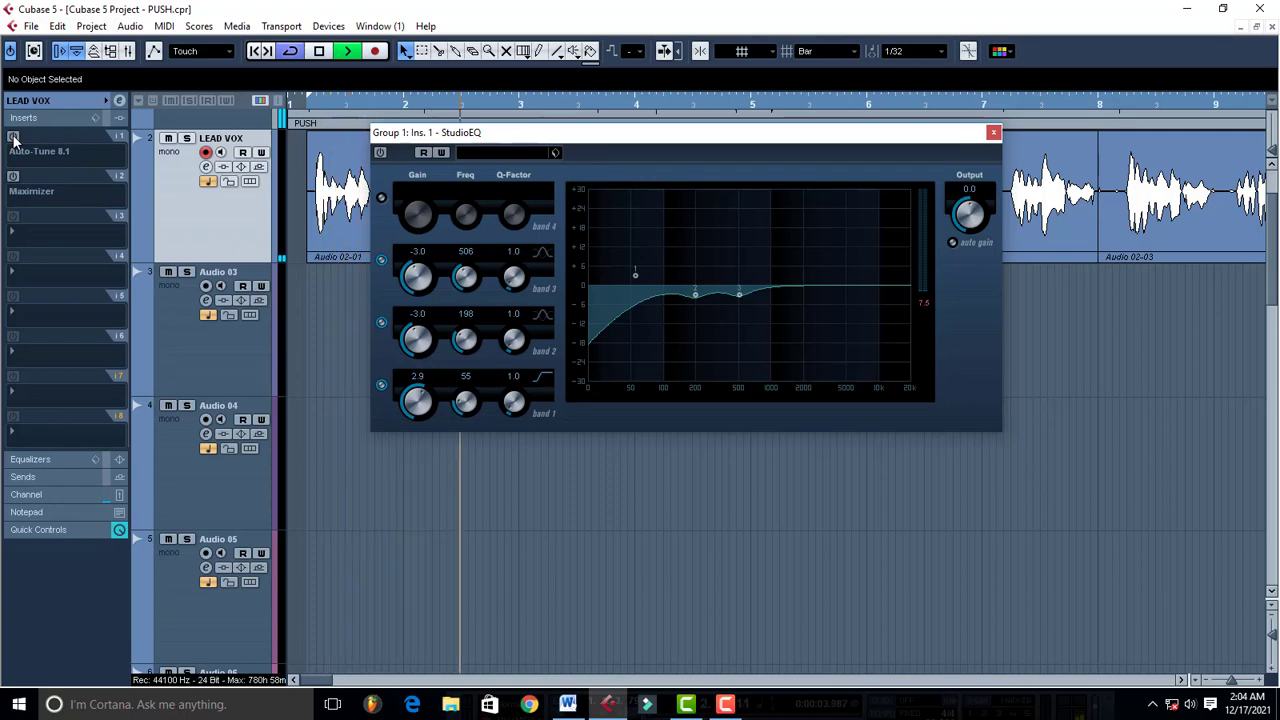
key(space)
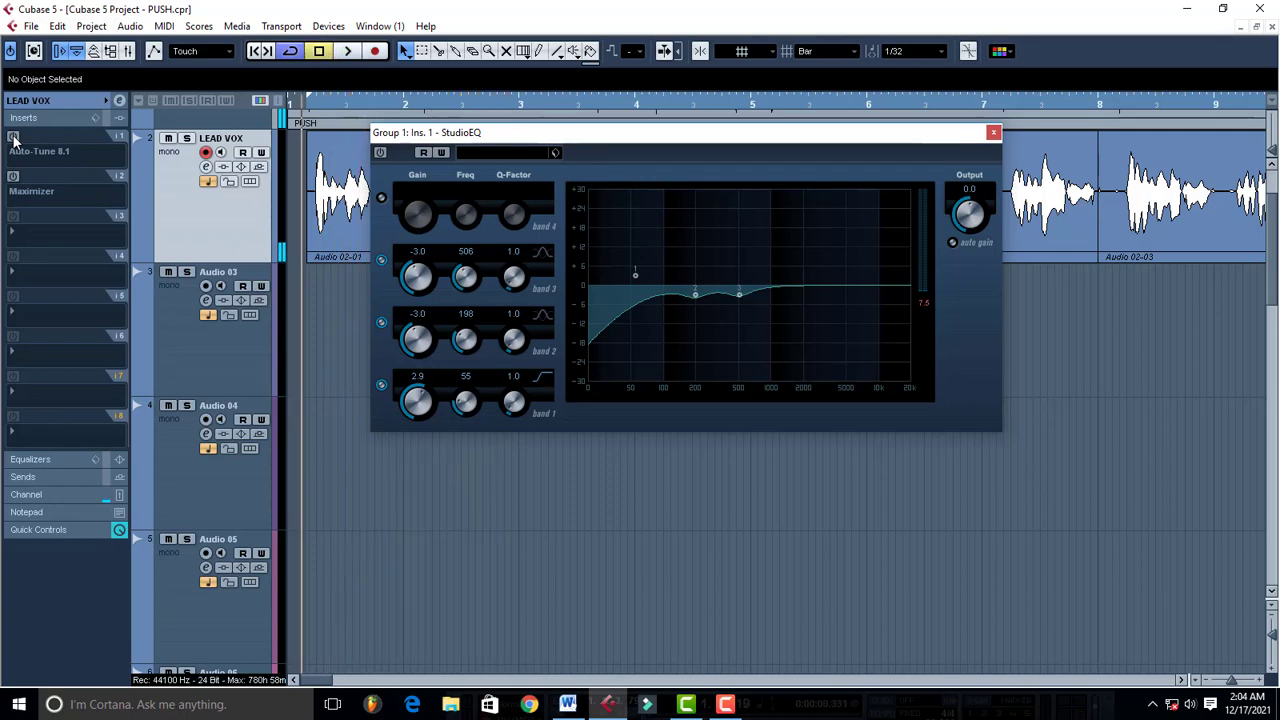
click(13, 137)
click(13, 176)
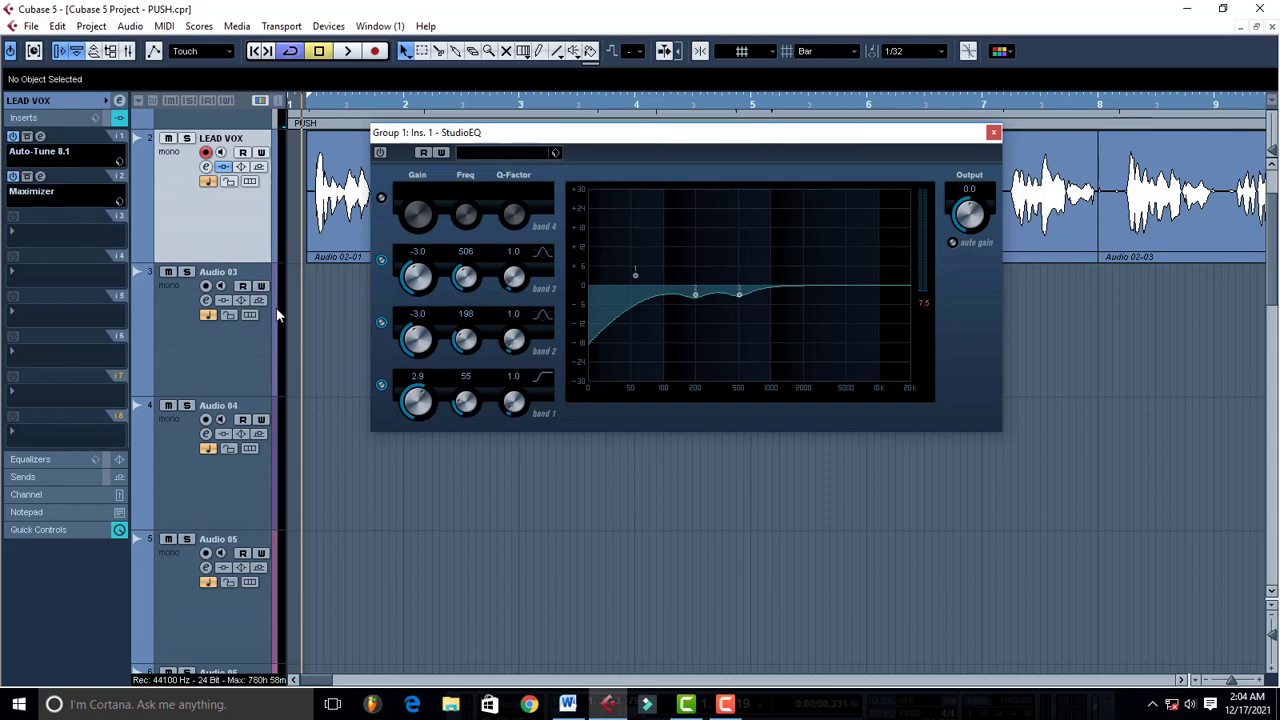
- Reactivate StudioEQ on Group 1 during playback, audition the vocal with it, and close the plug-in
scroll(342, 430, down, 8)
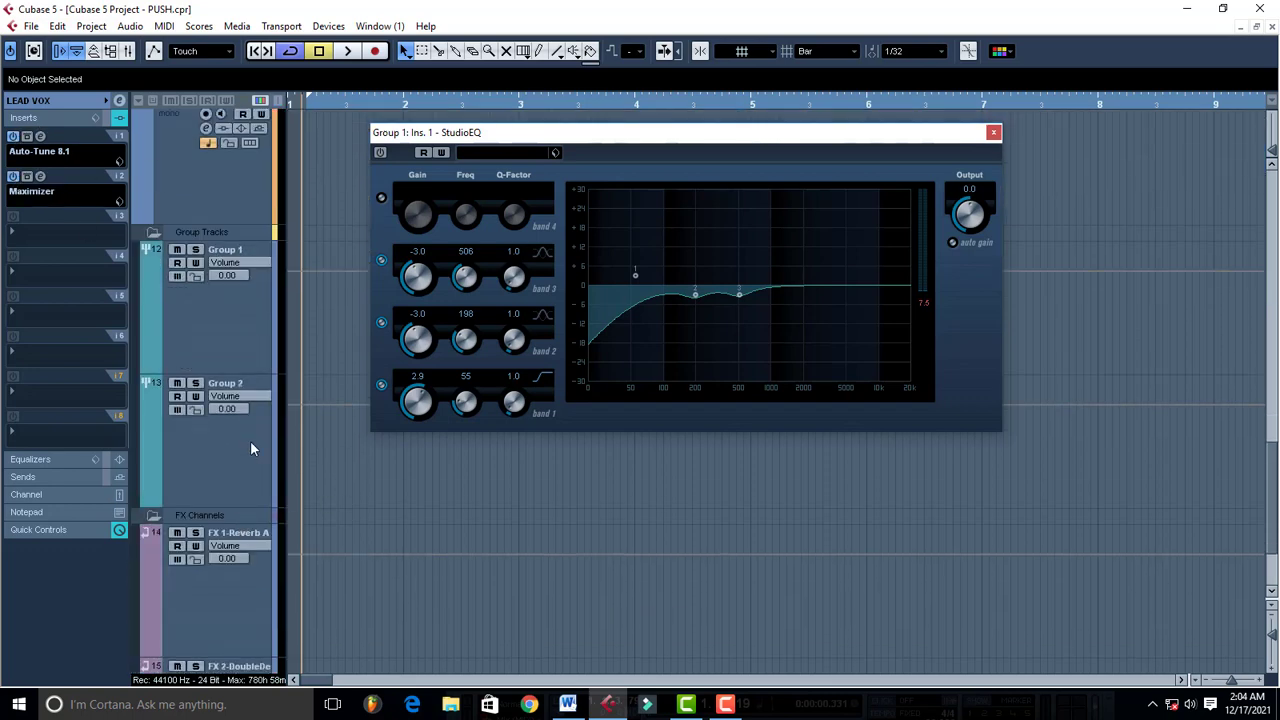
click(244, 342)
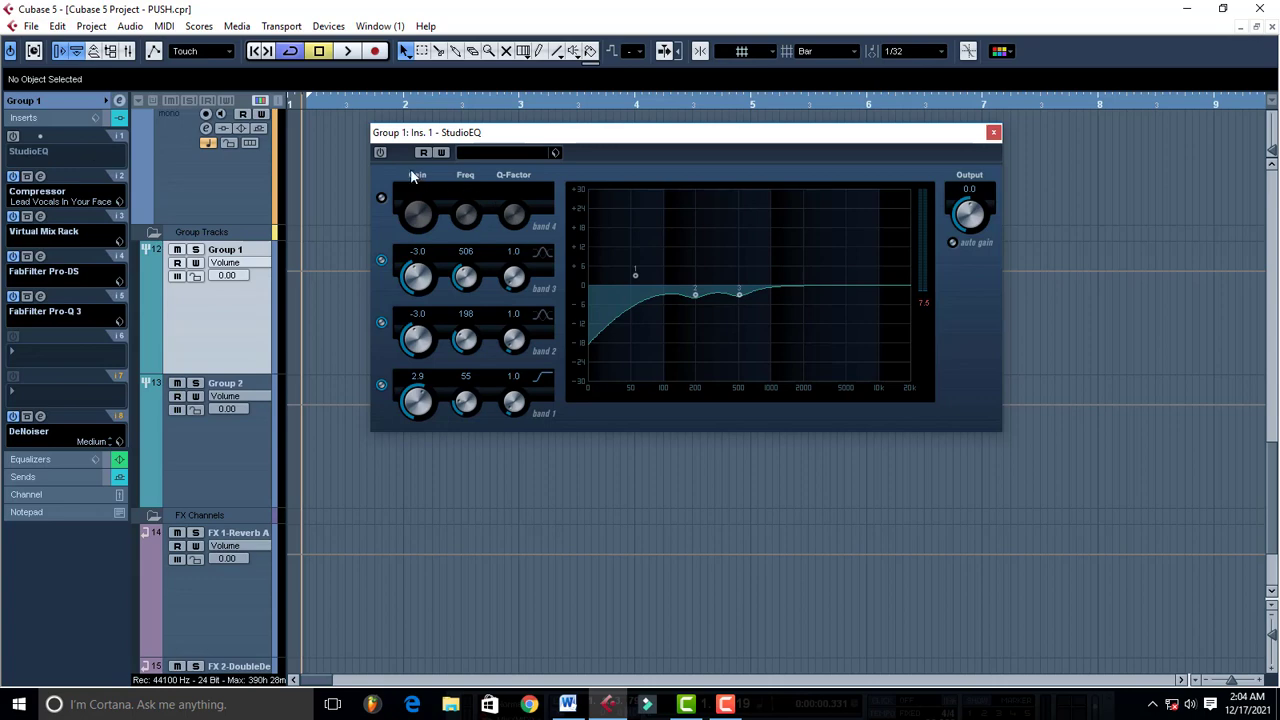
key(space)
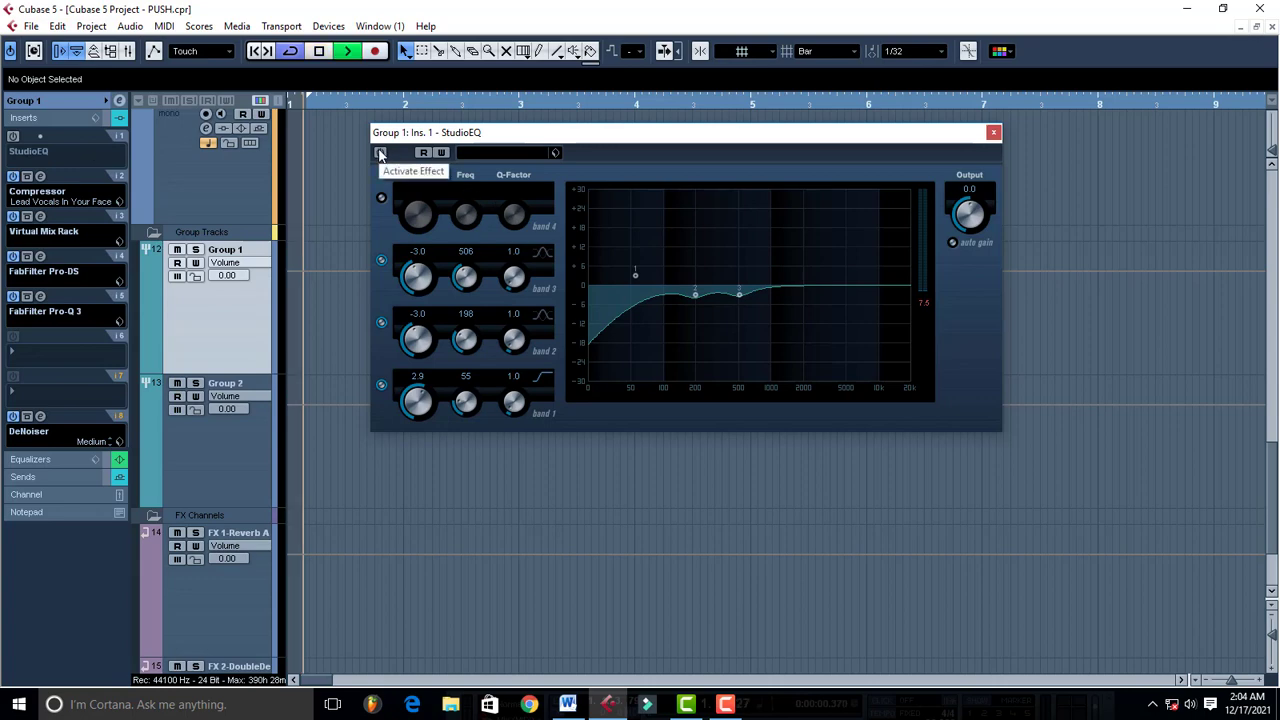
click(380, 153)
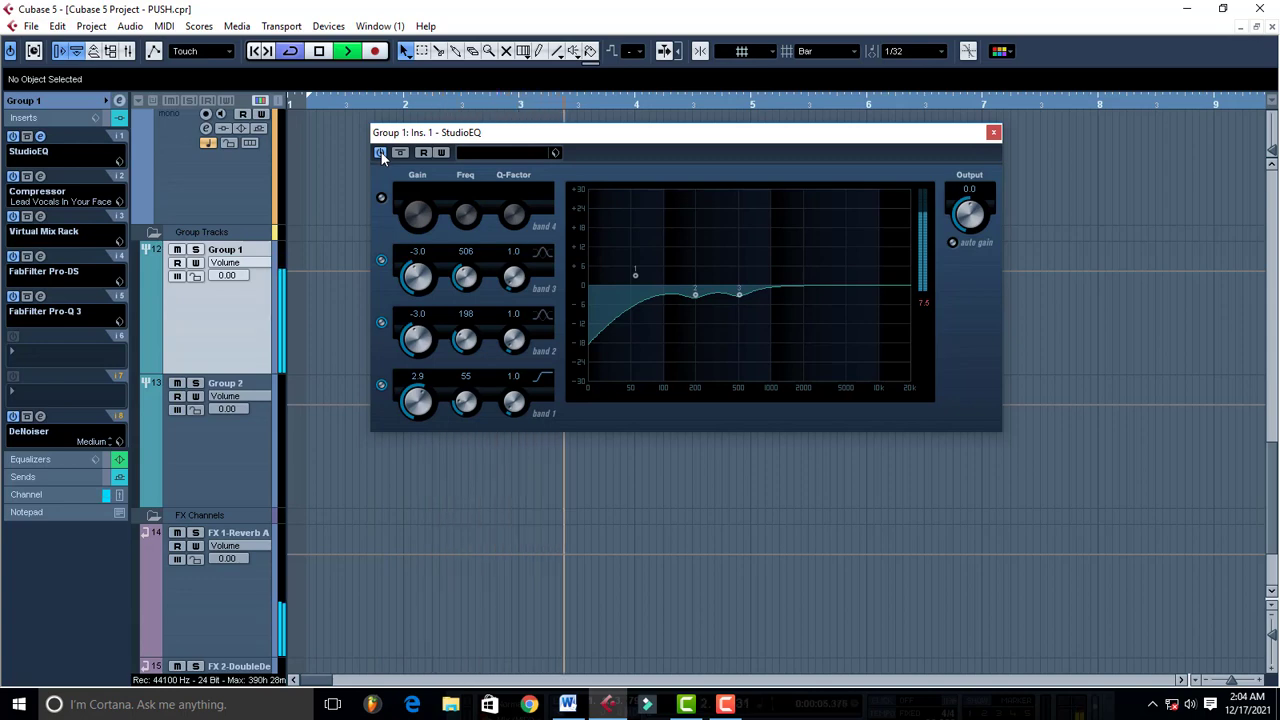
key(space)
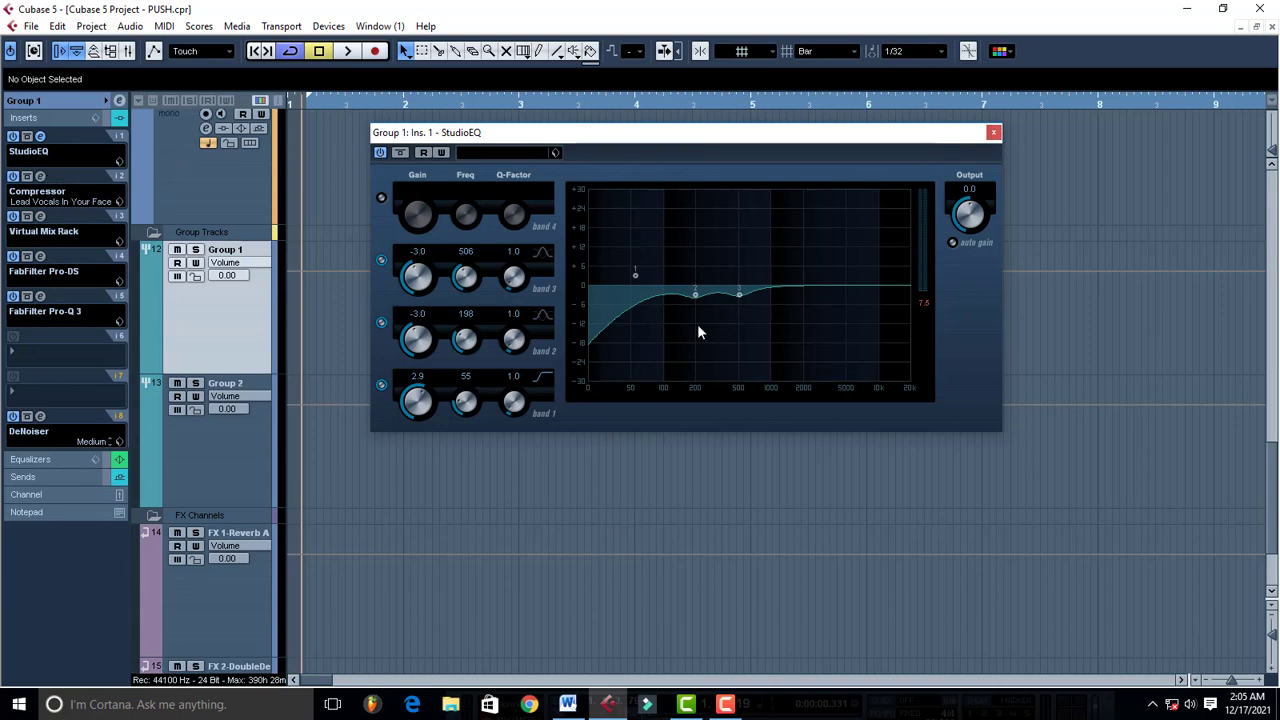
click(994, 133)
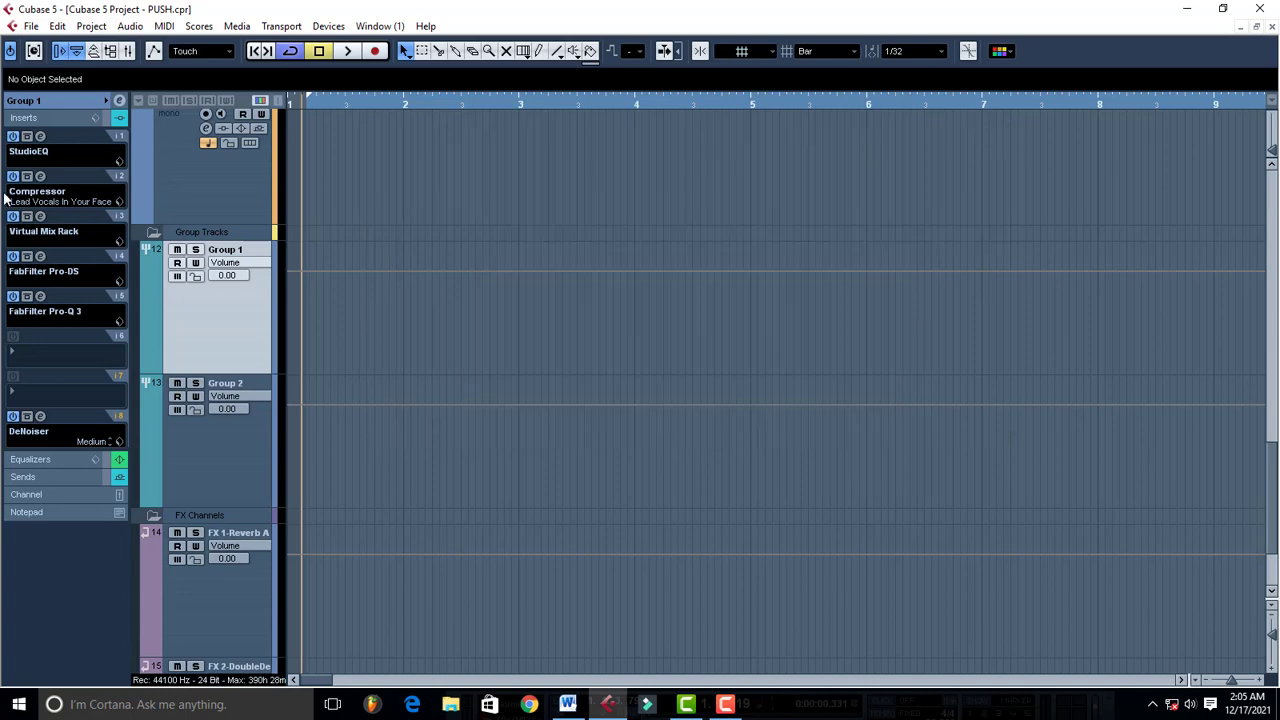
- Open the Group 1 Compressor and audition the vocal with it deactivated and reactivated, closing it when done
click(41, 176)
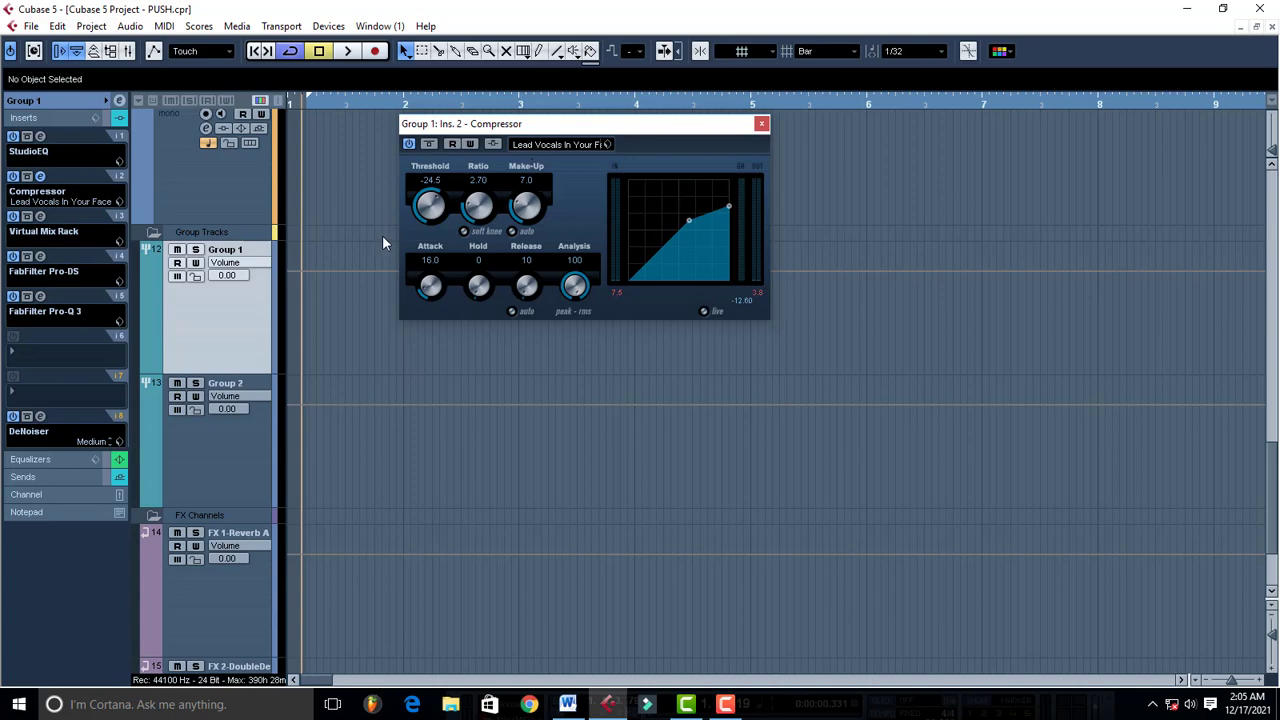
click(409, 143)
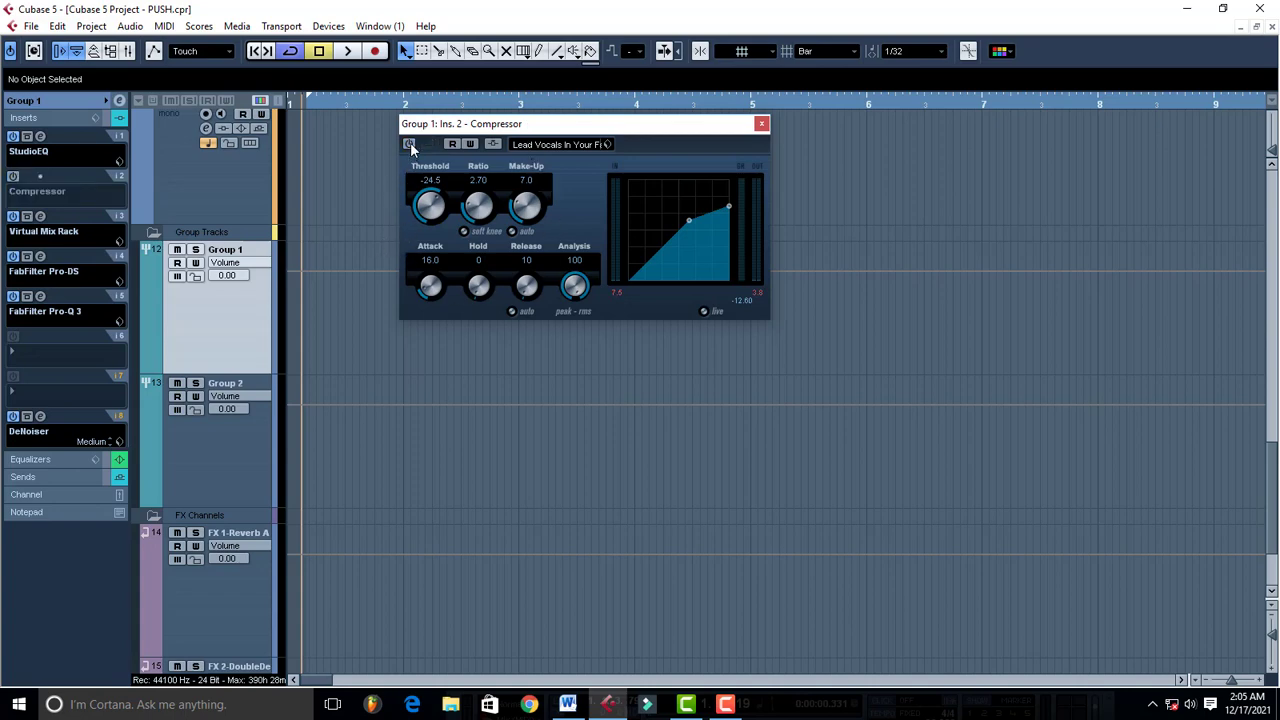
key(space)
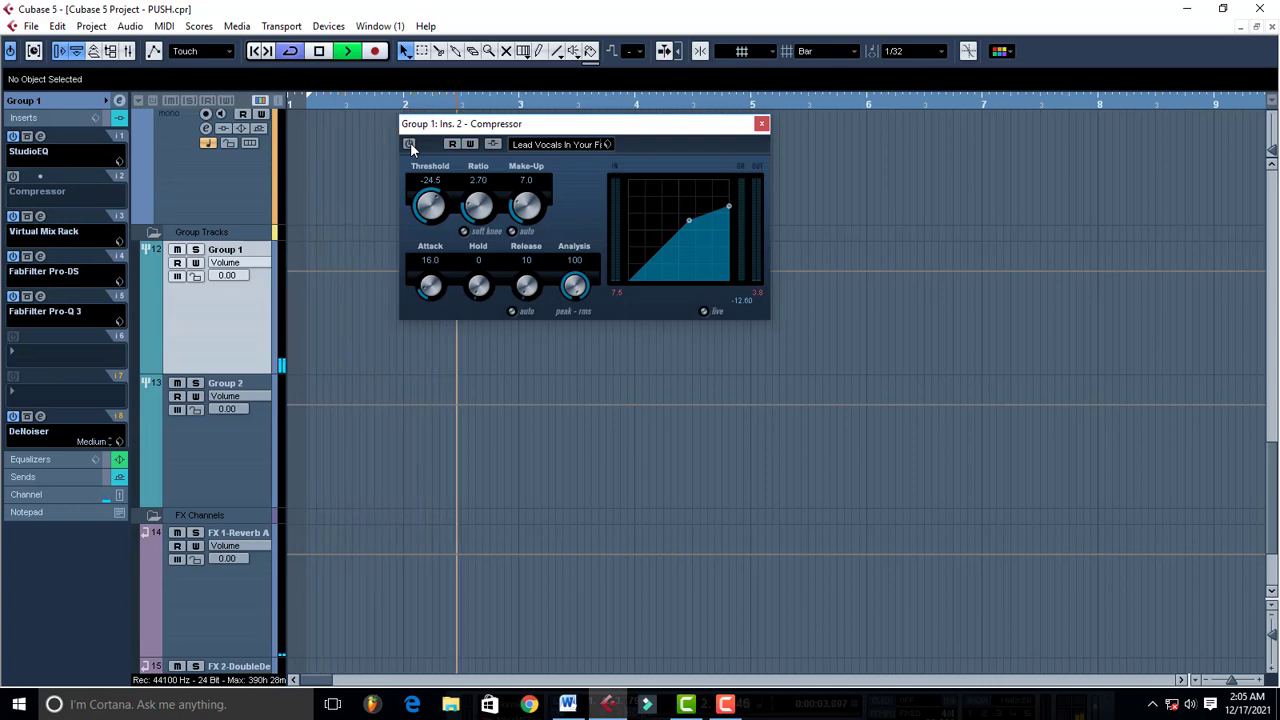
key(space)
click(410, 143)
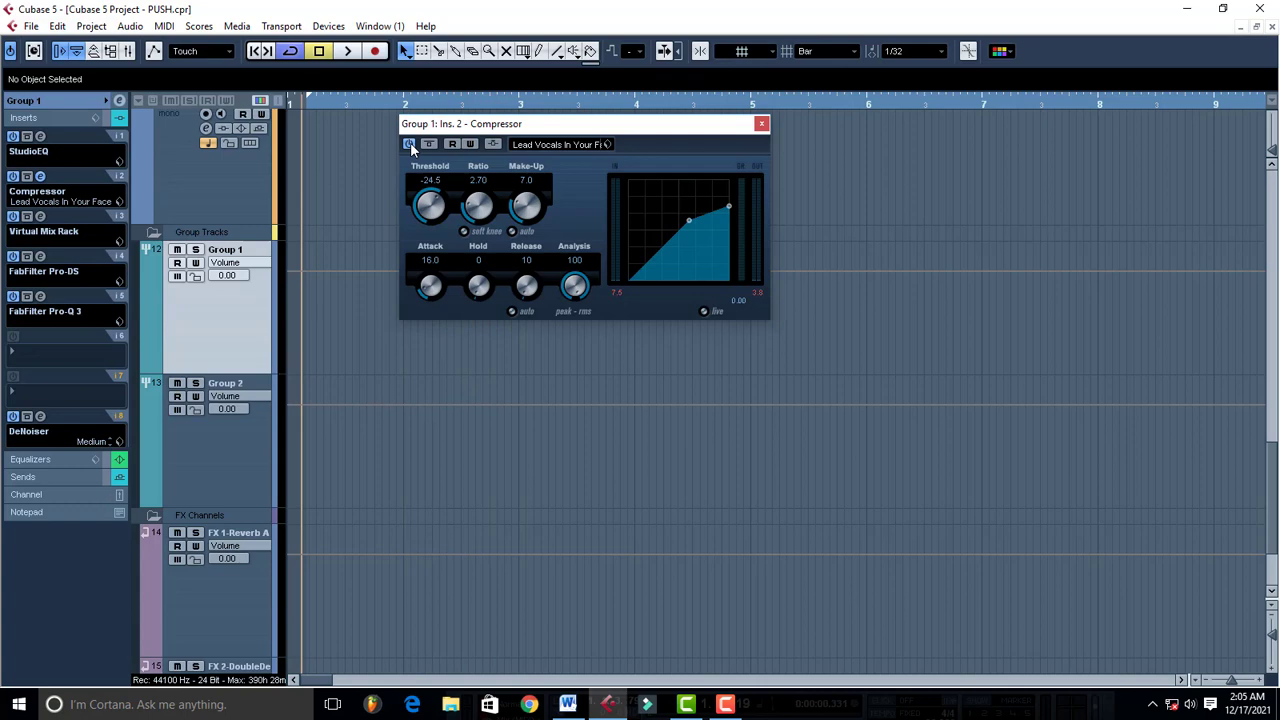
key(space)
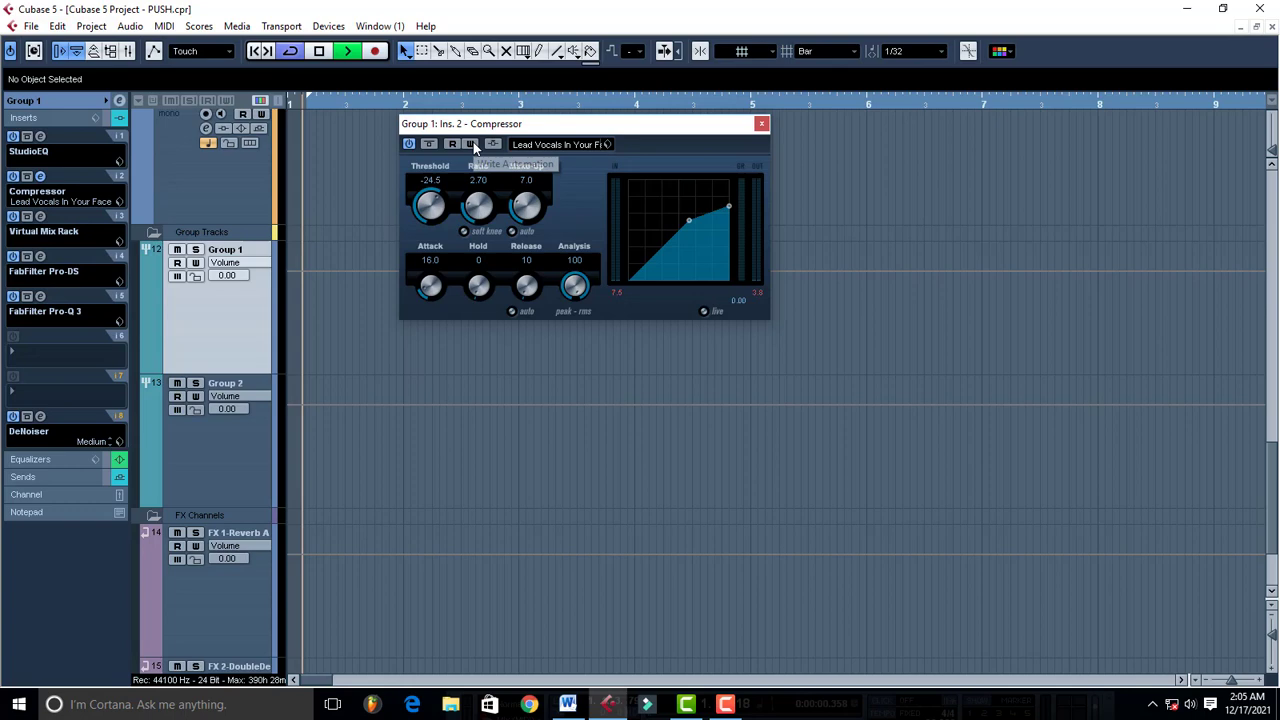
key(space)
click(761, 126)
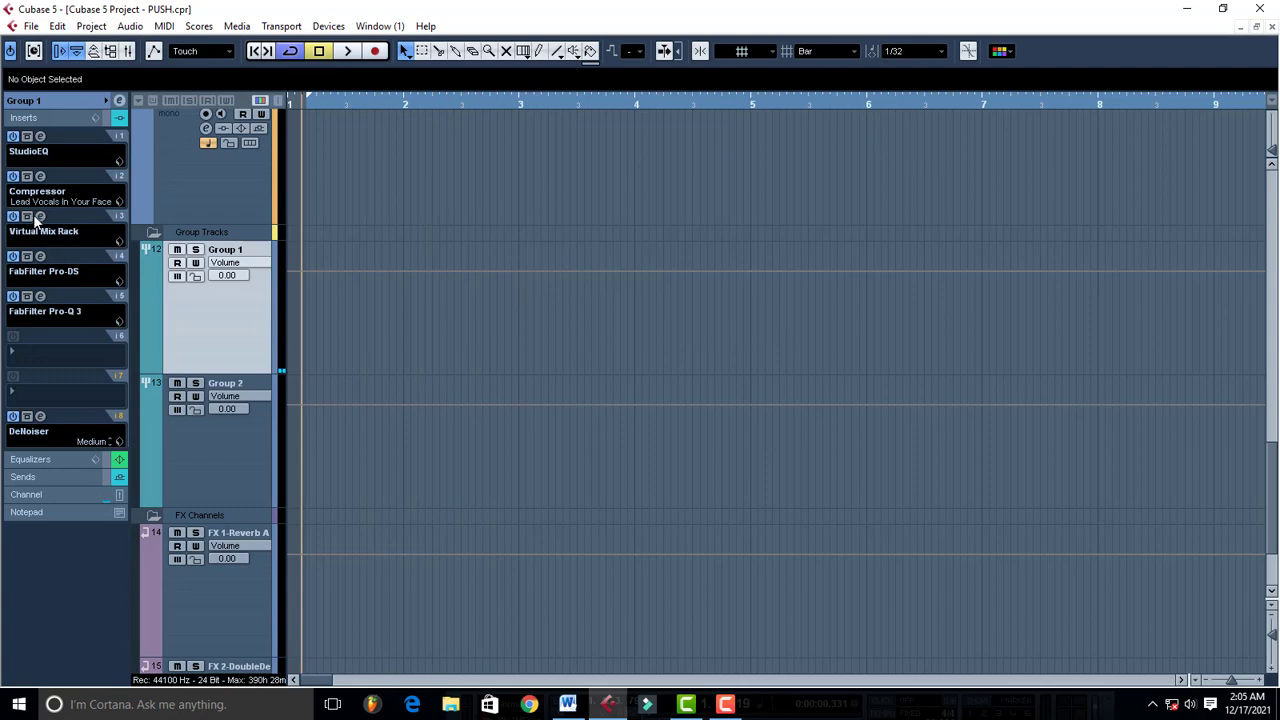
- Open Virtual Mix Rack on Group 1 and examine the knob settings of its FG-401, FG-S, Revival and FG-N modules
click(42, 229)
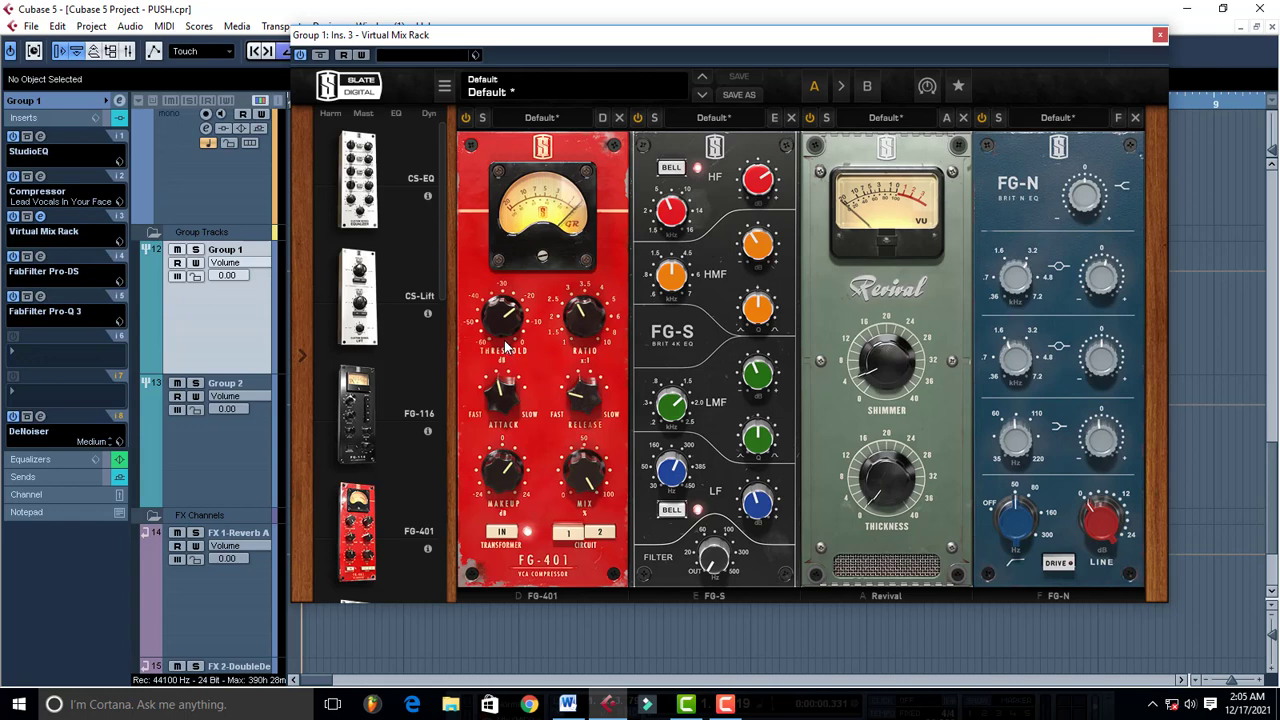
mouse_move(506, 318)
mouse_move(583, 318)
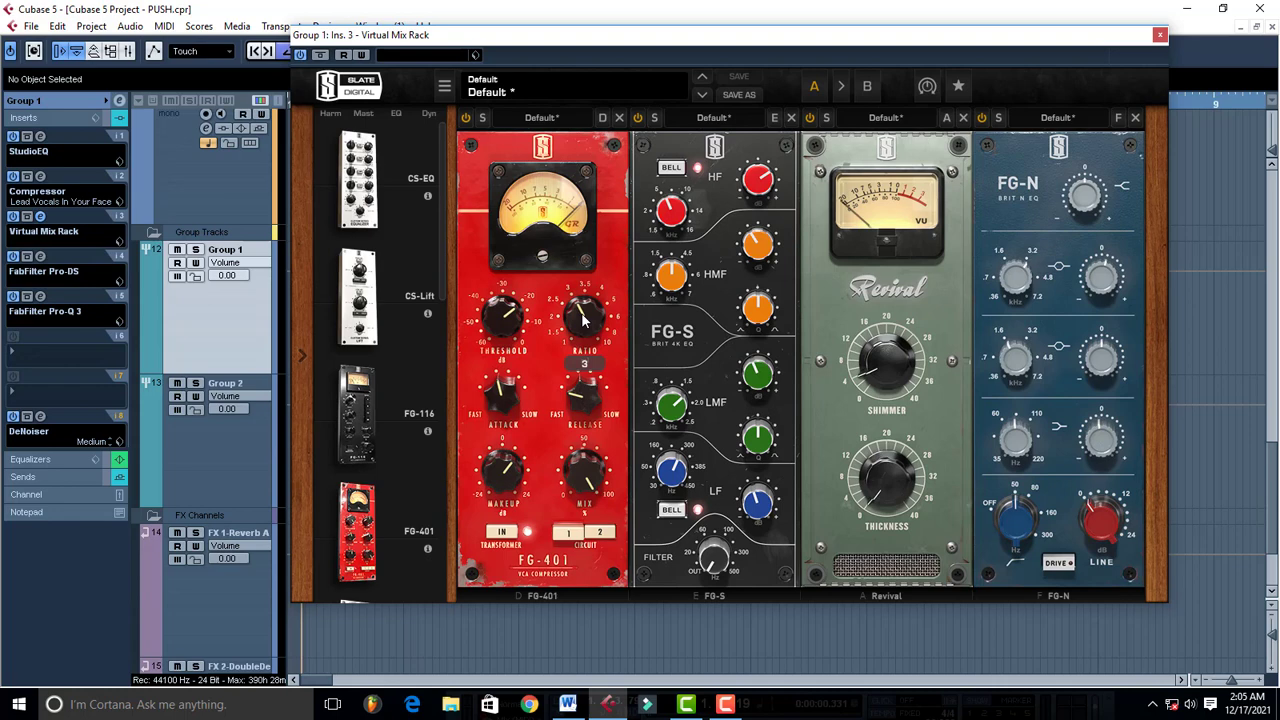
mouse_move(503, 398)
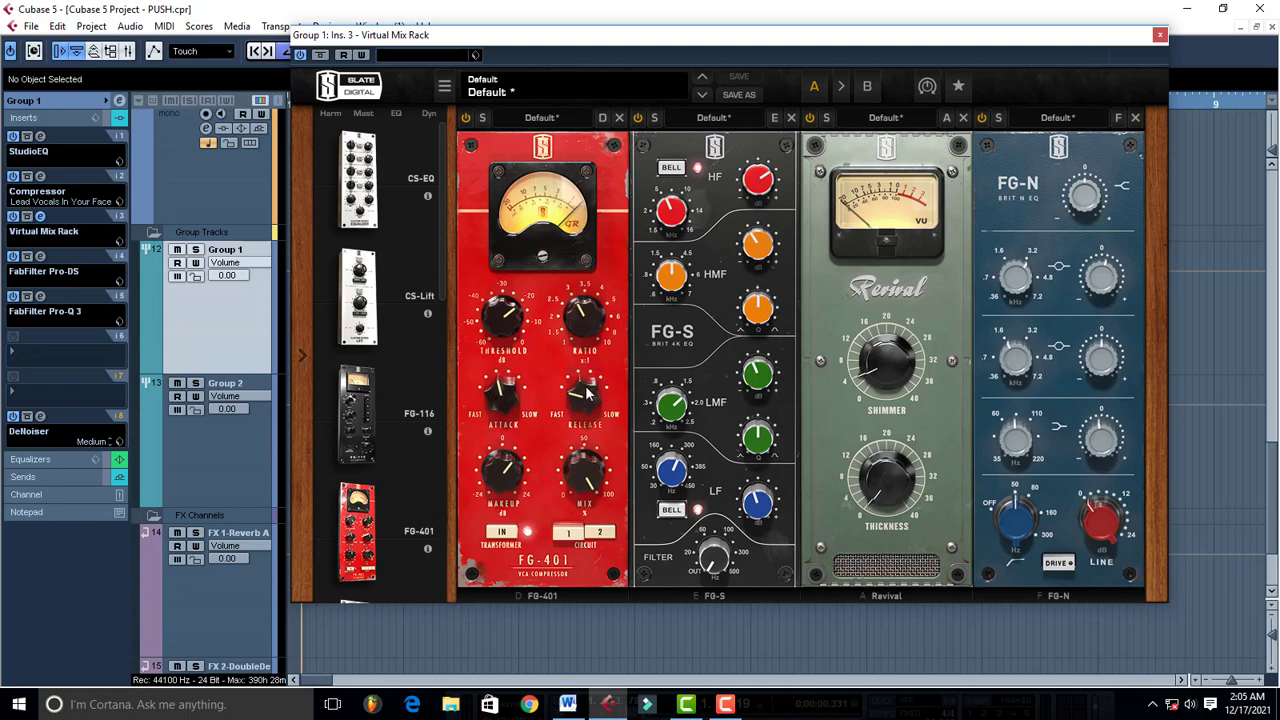
mouse_move(588, 395)
mouse_move(507, 475)
mouse_move(892, 377)
mouse_move(763, 183)
mouse_move(1102, 279)
mouse_move(1105, 435)
mouse_move(560, 487)
- Compare the vocal with Group 1's Virtual Mix Rack, Compressor and StudioEQ deactivated and reactivated, and close the rack
click(300, 55)
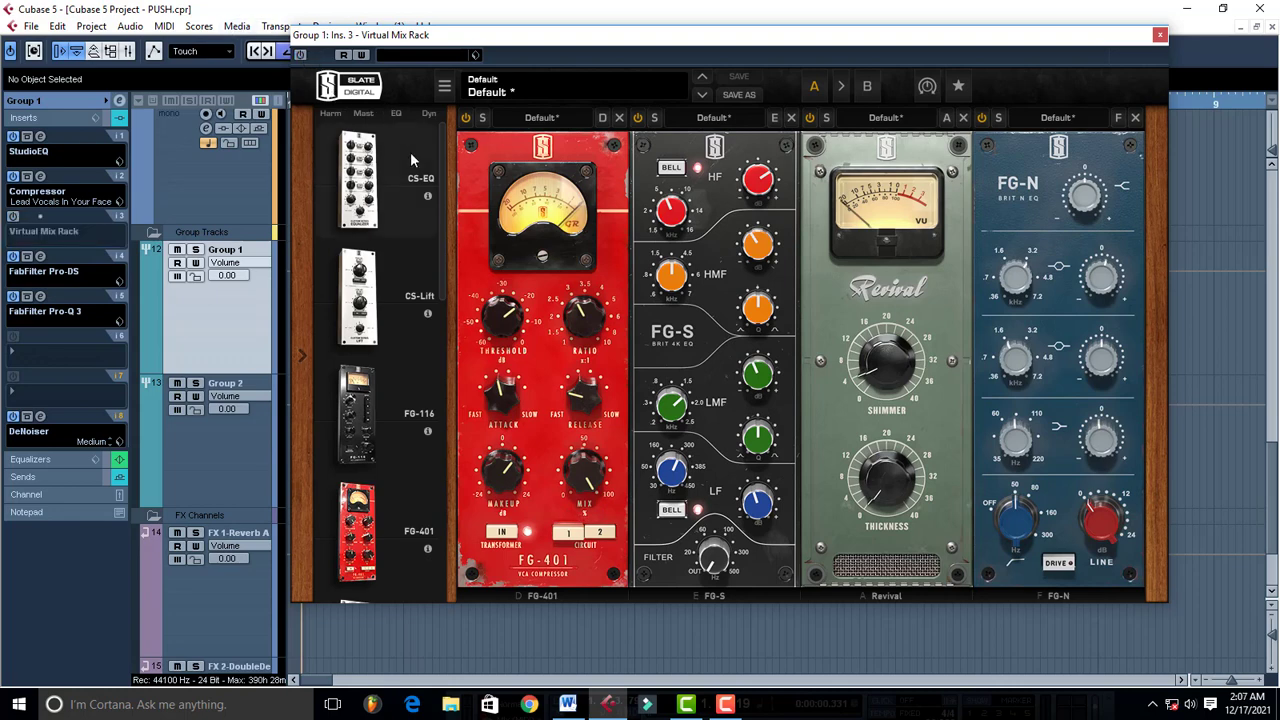
key(space)
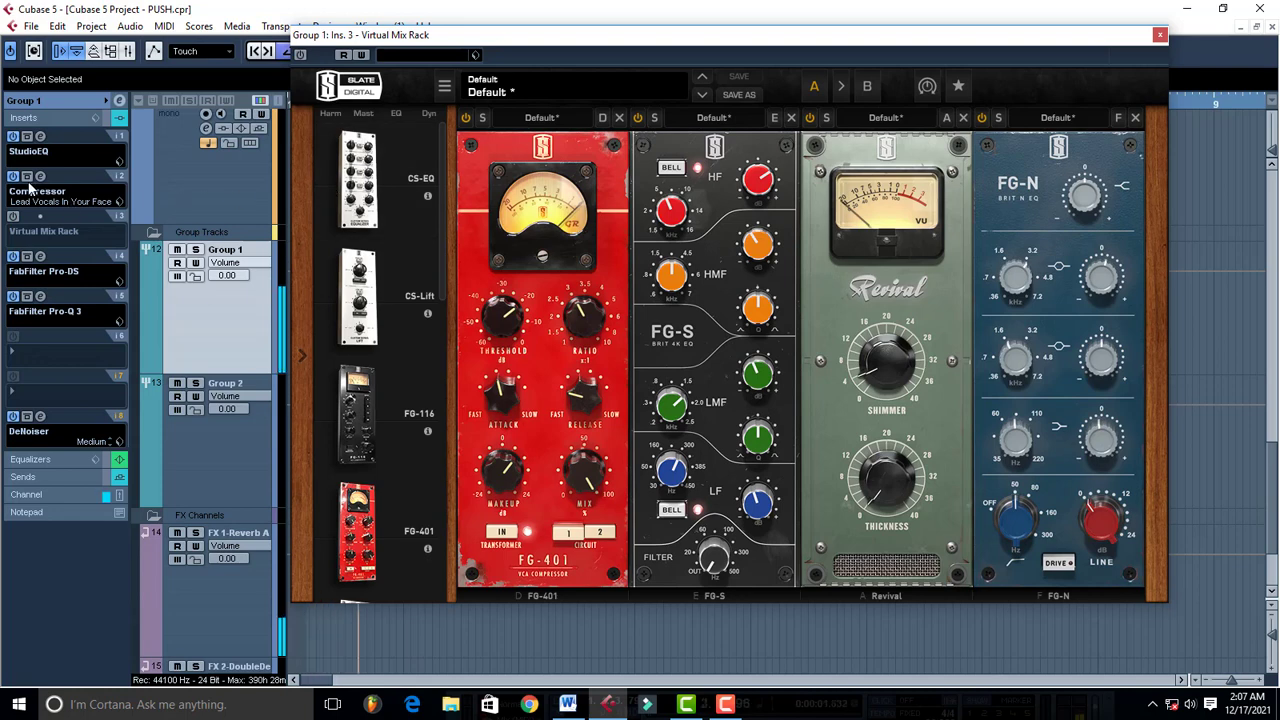
click(13, 176)
click(13, 137)
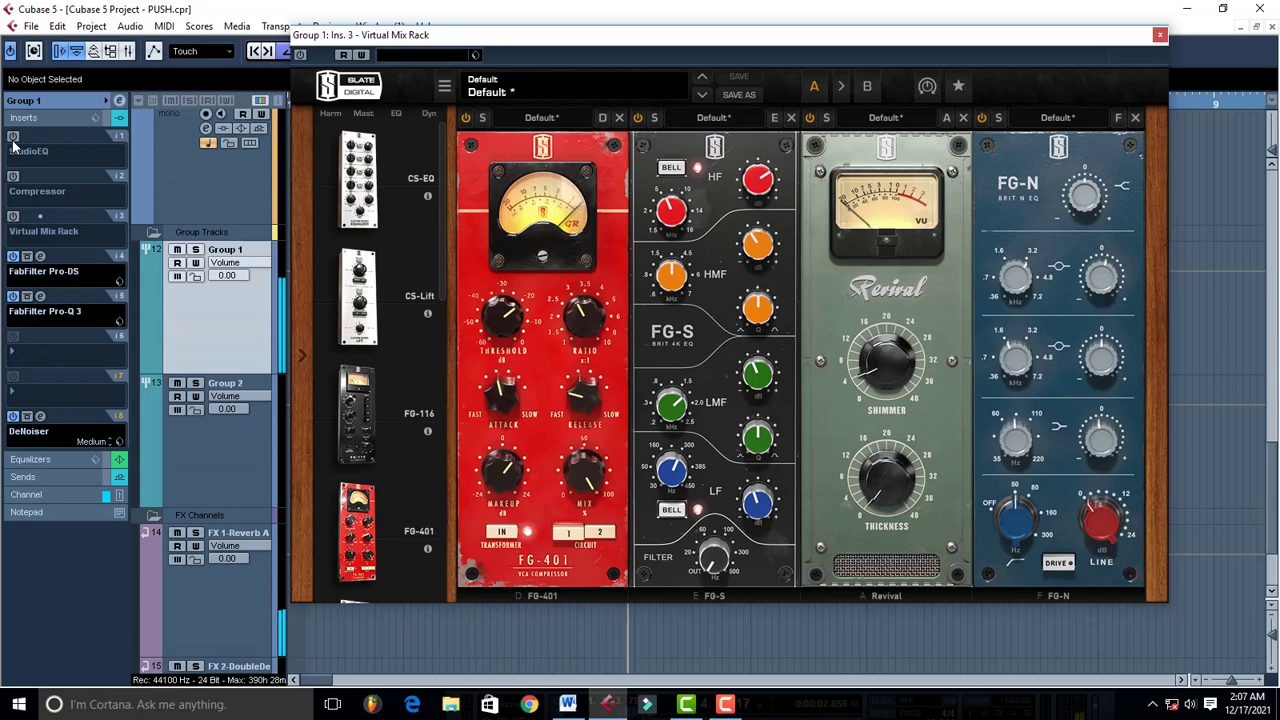
click(13, 136)
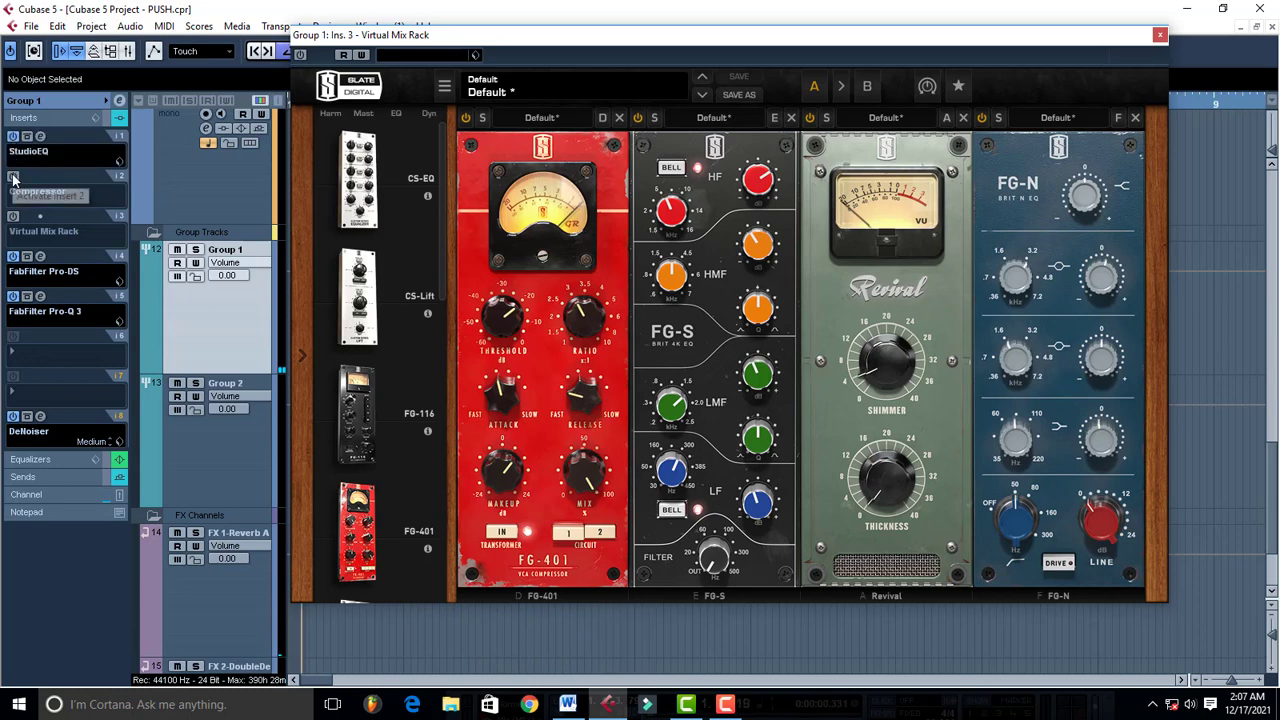
click(14, 176)
click(13, 216)
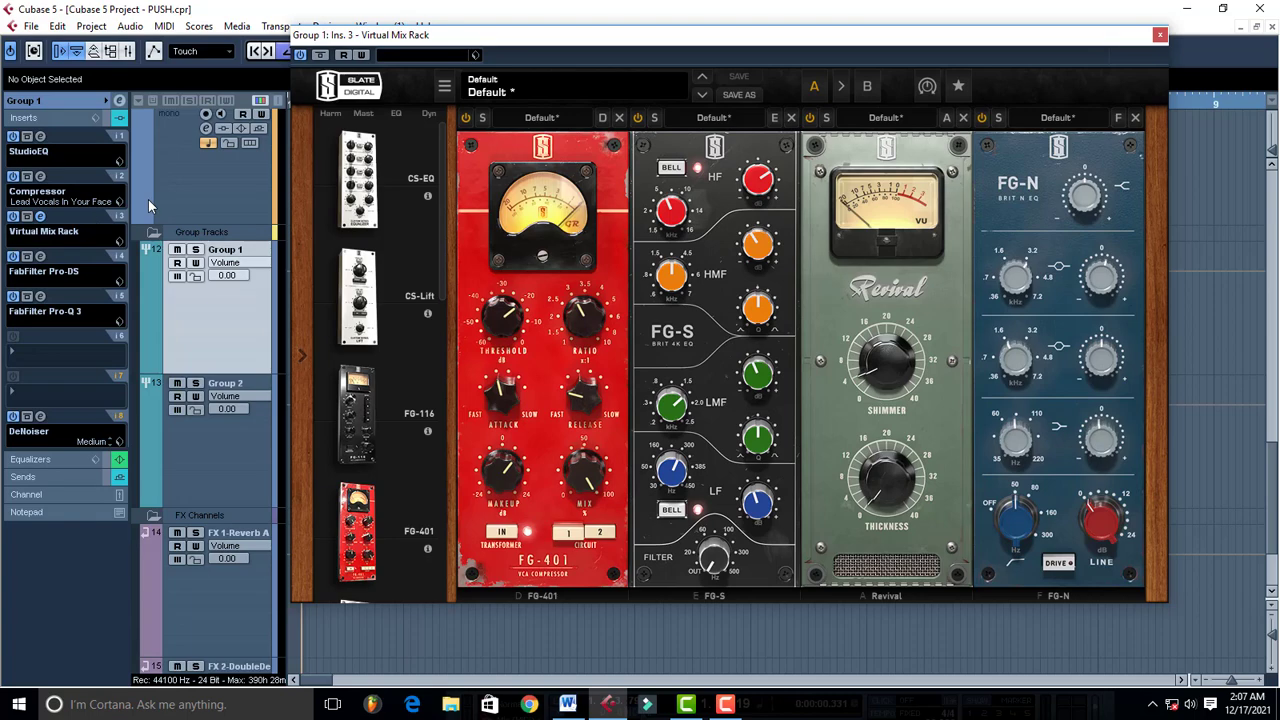
click(1159, 36)
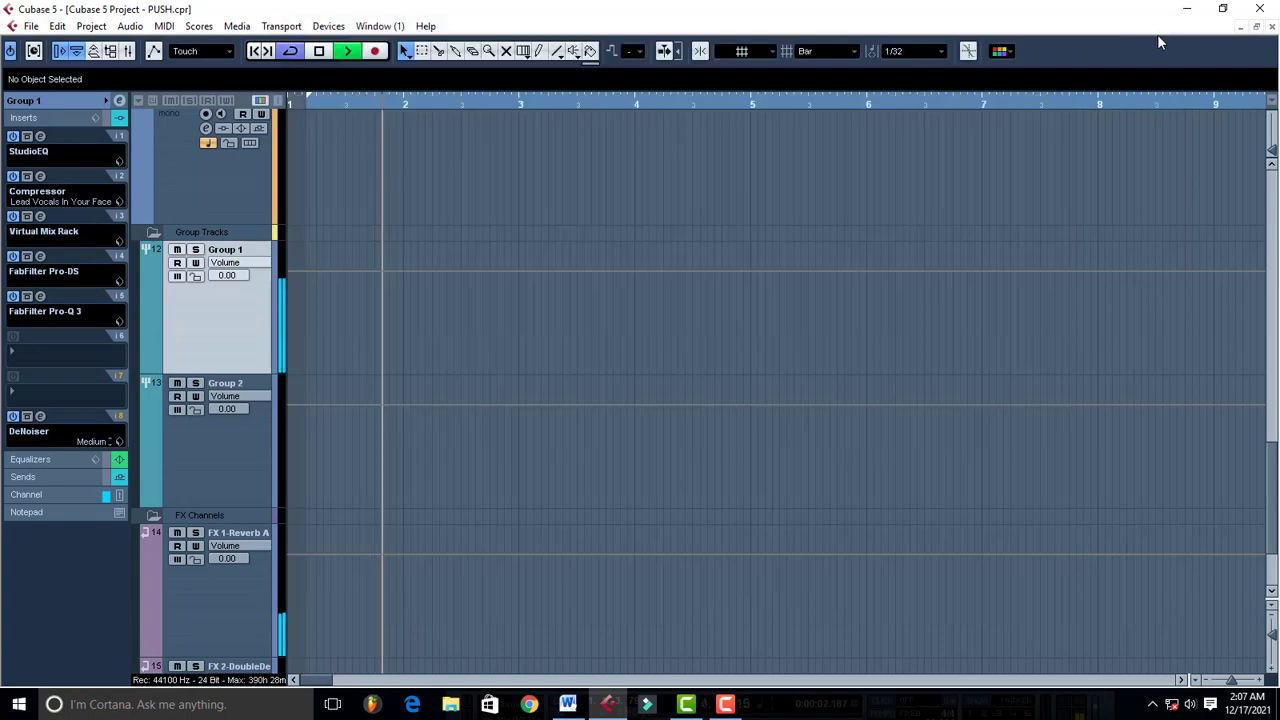
scroll(401, 201, up, 10)
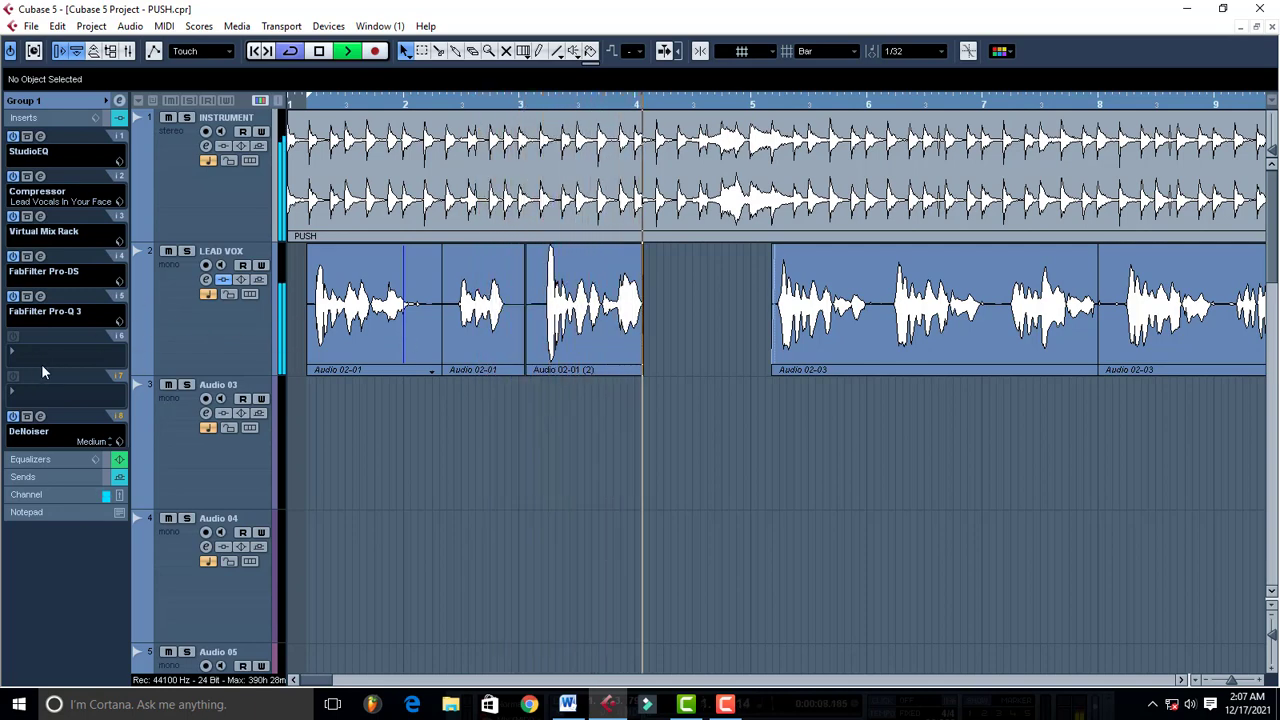
key(space)
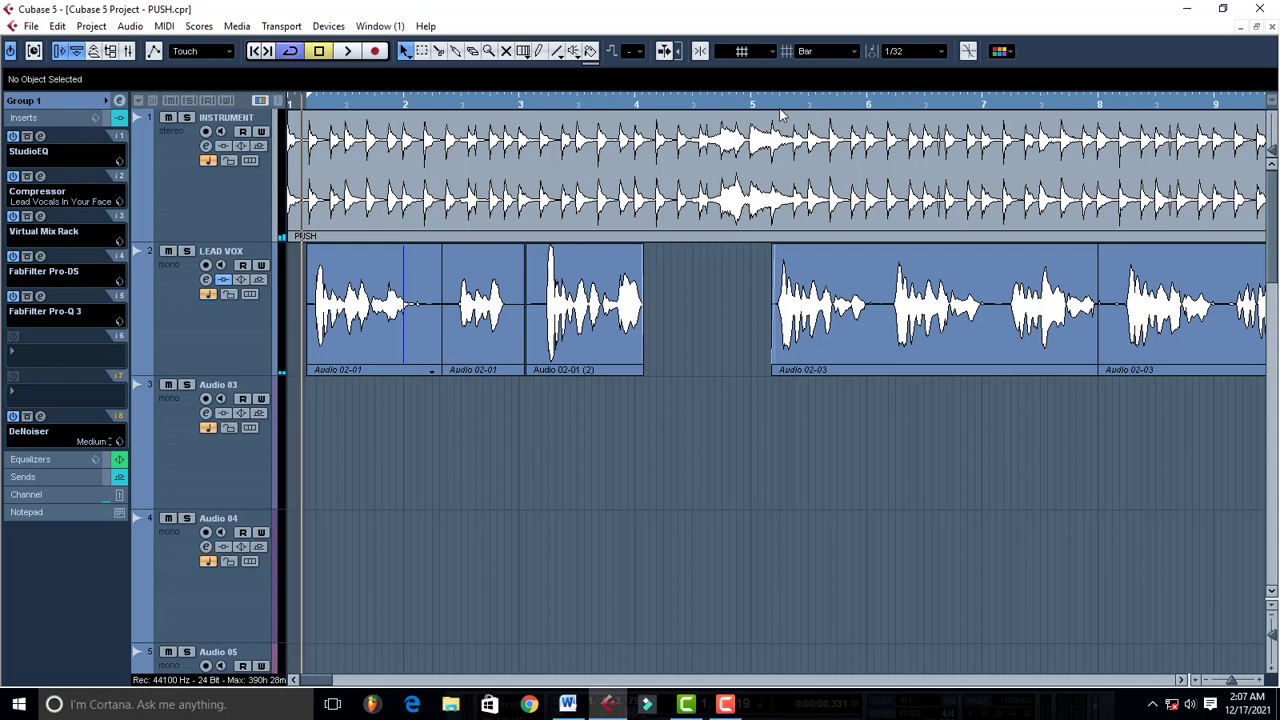
- Audition the lead vocal with the beat from just after bar 5 and in the phrase following bar 11
click(776, 106)
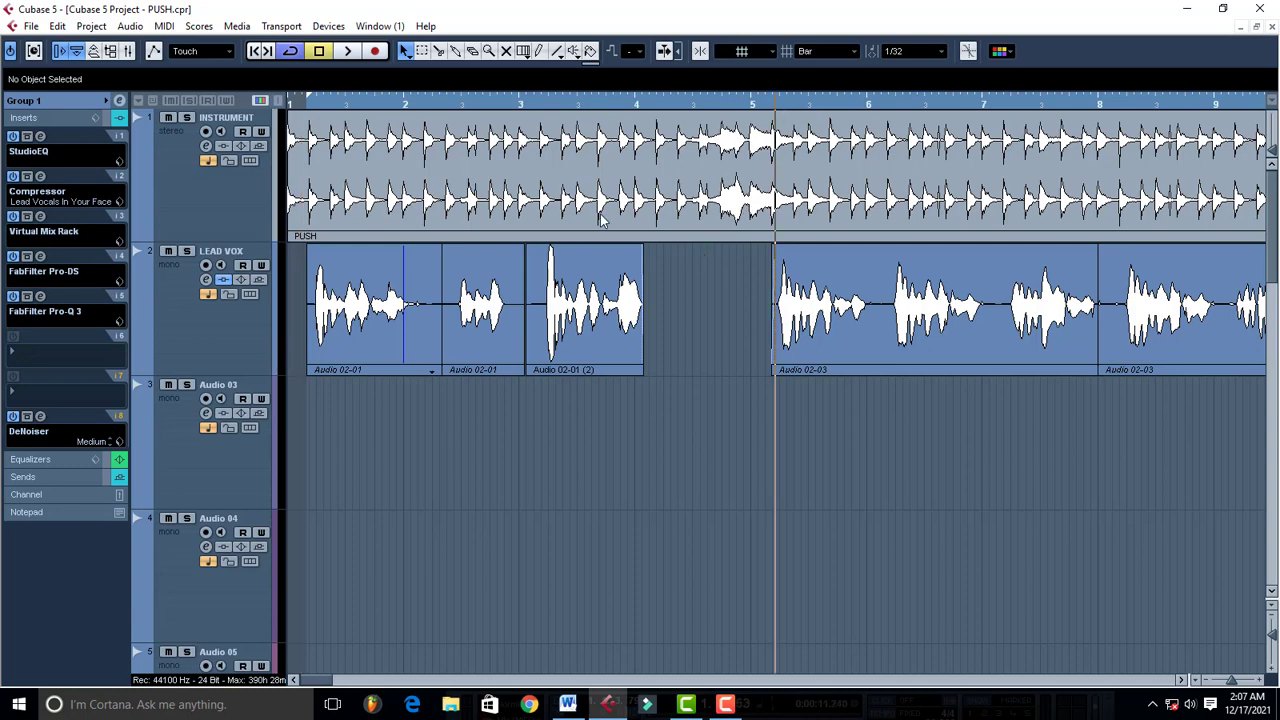
key(space)
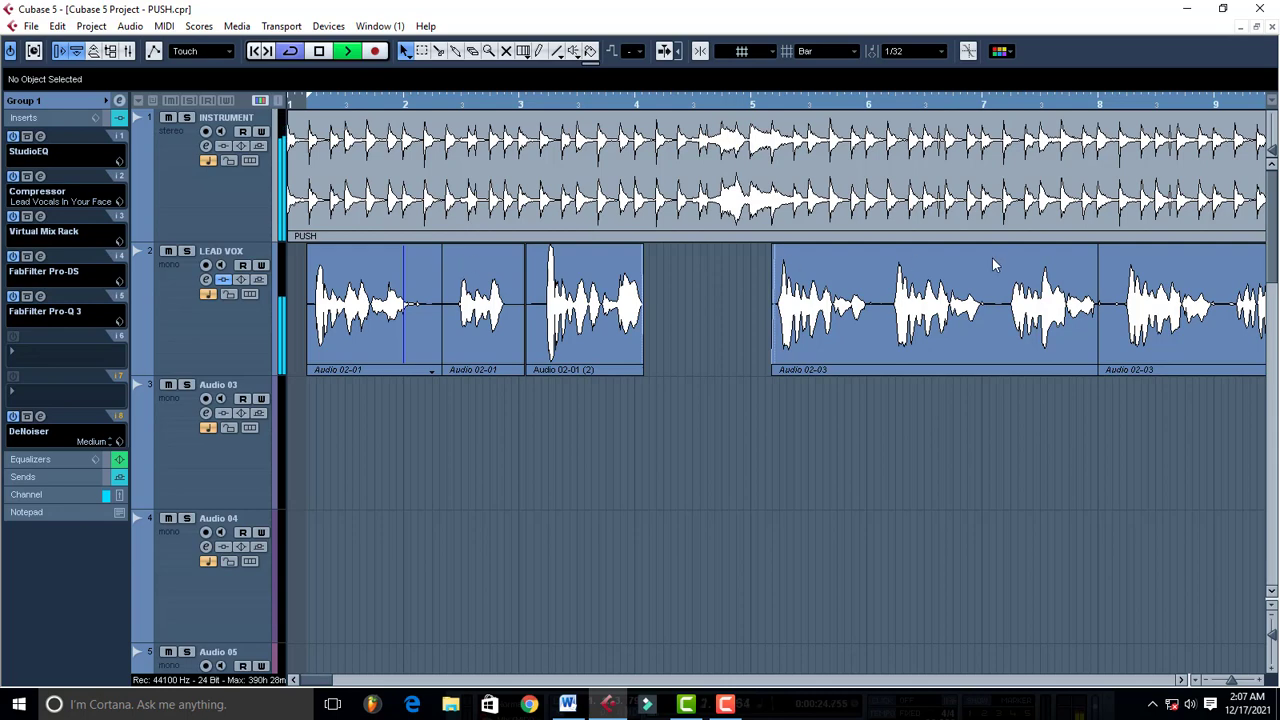
key(space)
drag(321, 682, 348, 683)
click(872, 97)
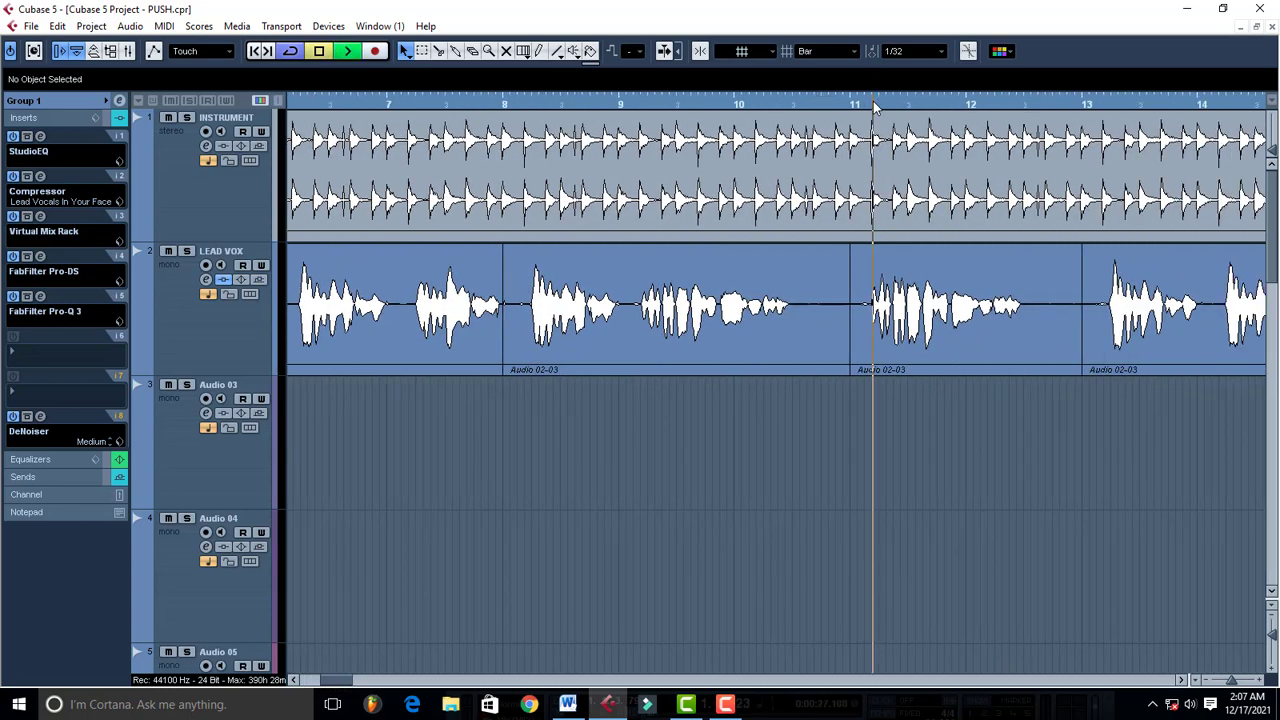
key(space)
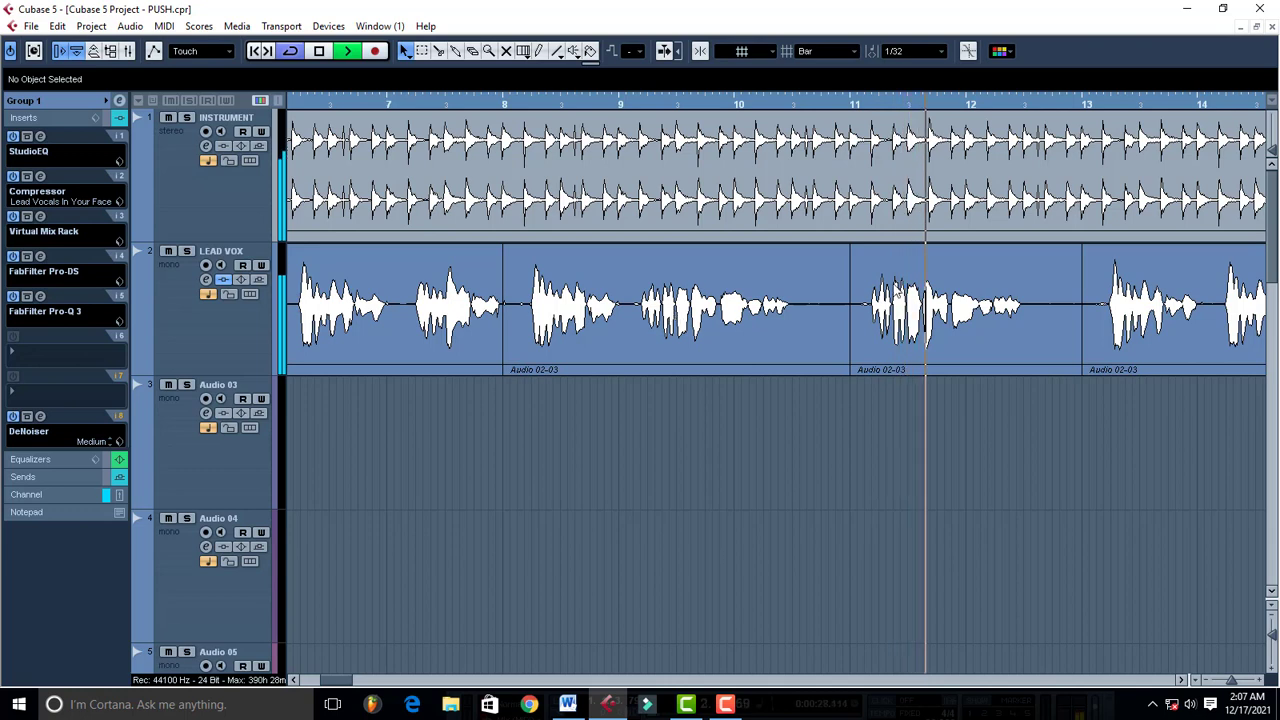
click(908, 104)
key(space)
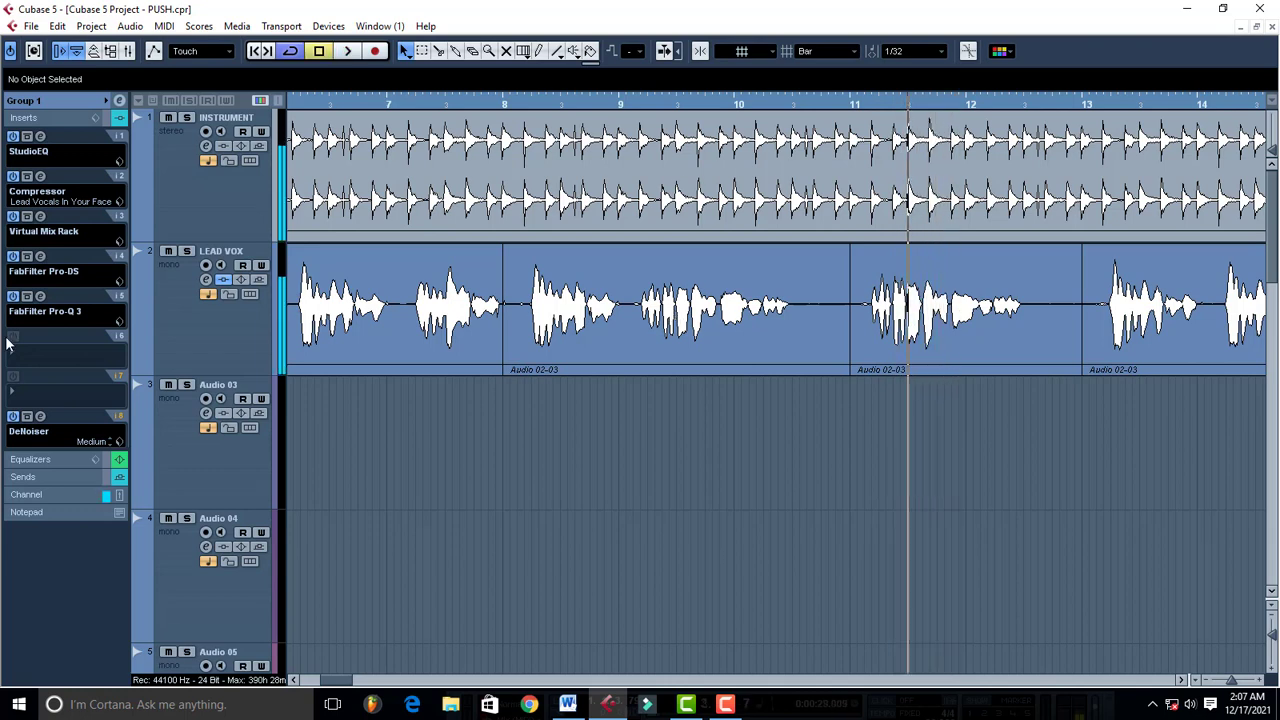
- Open FabFilter Pro-DS on Group 1 and watch its threshold and gain reduction while replaying the phrase after bar 11
click(40, 257)
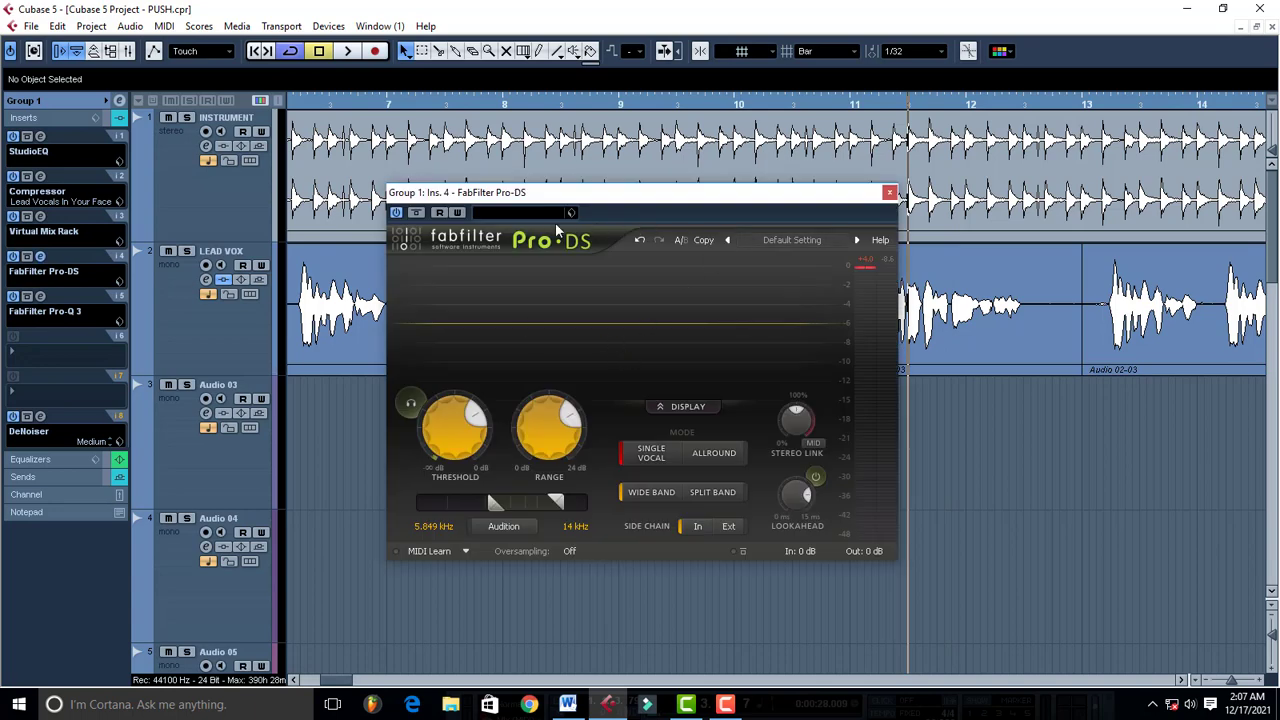
mouse_move(476, 425)
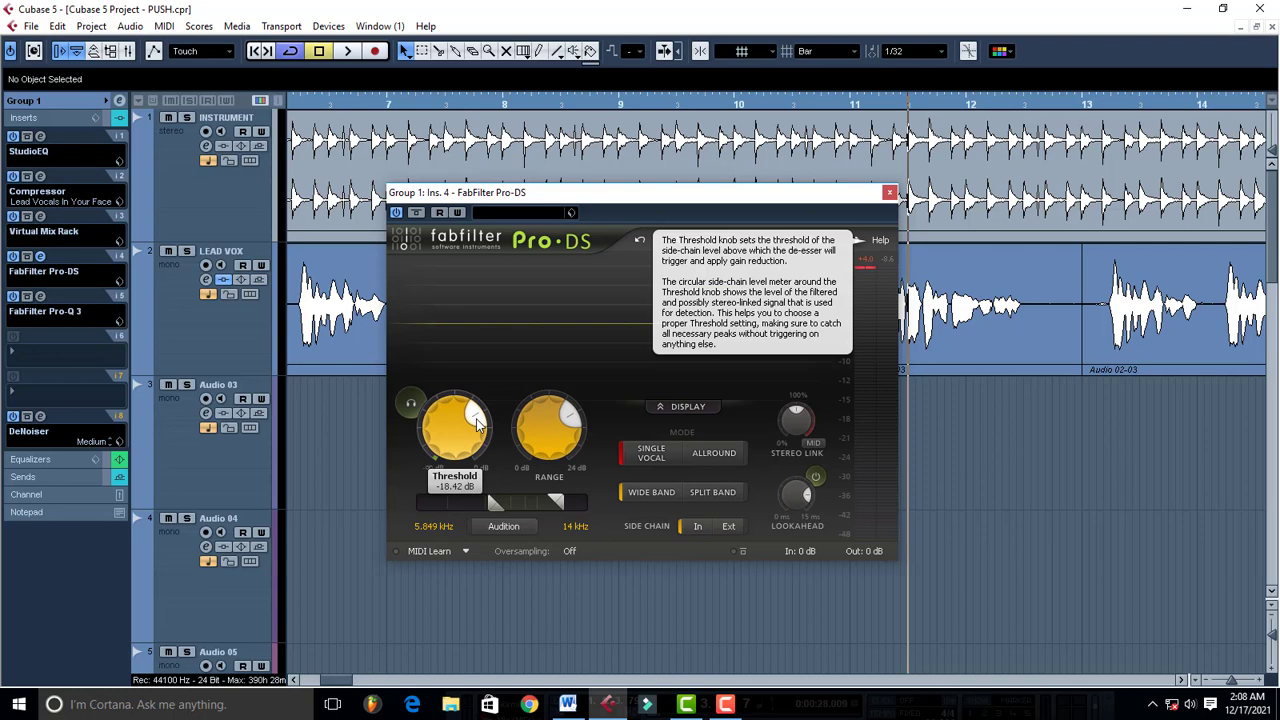
key(space)
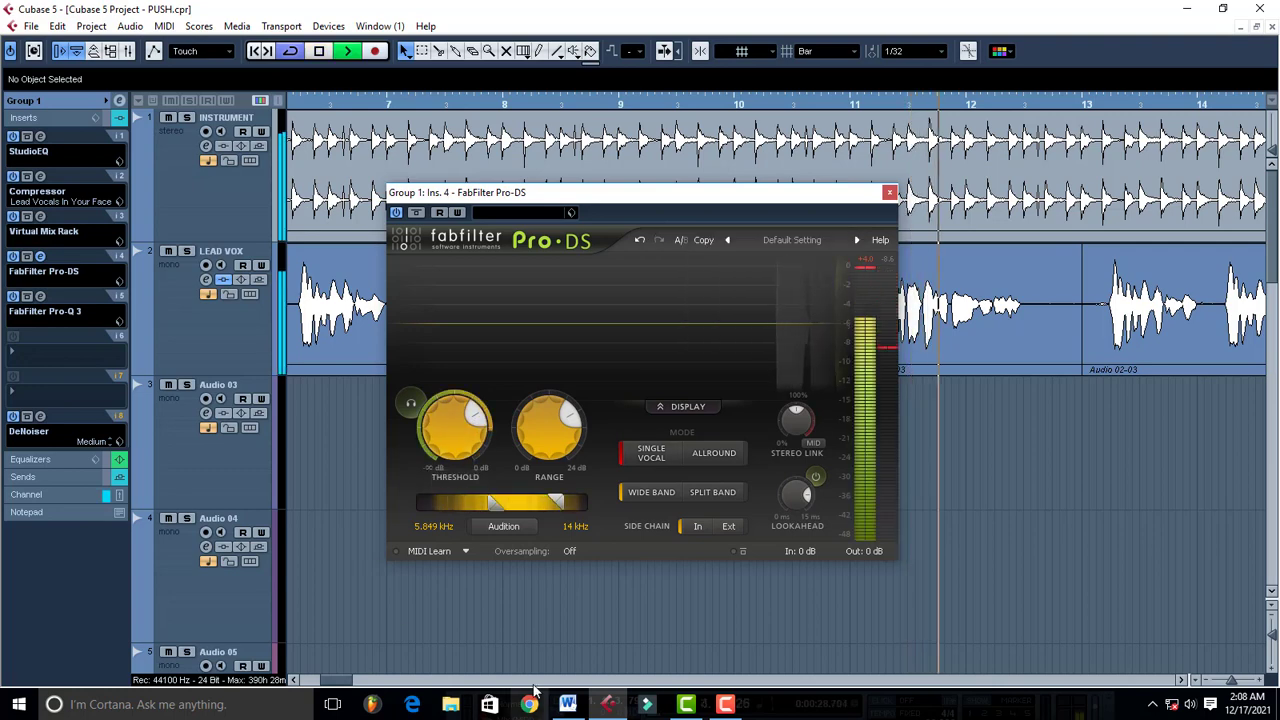
key(space)
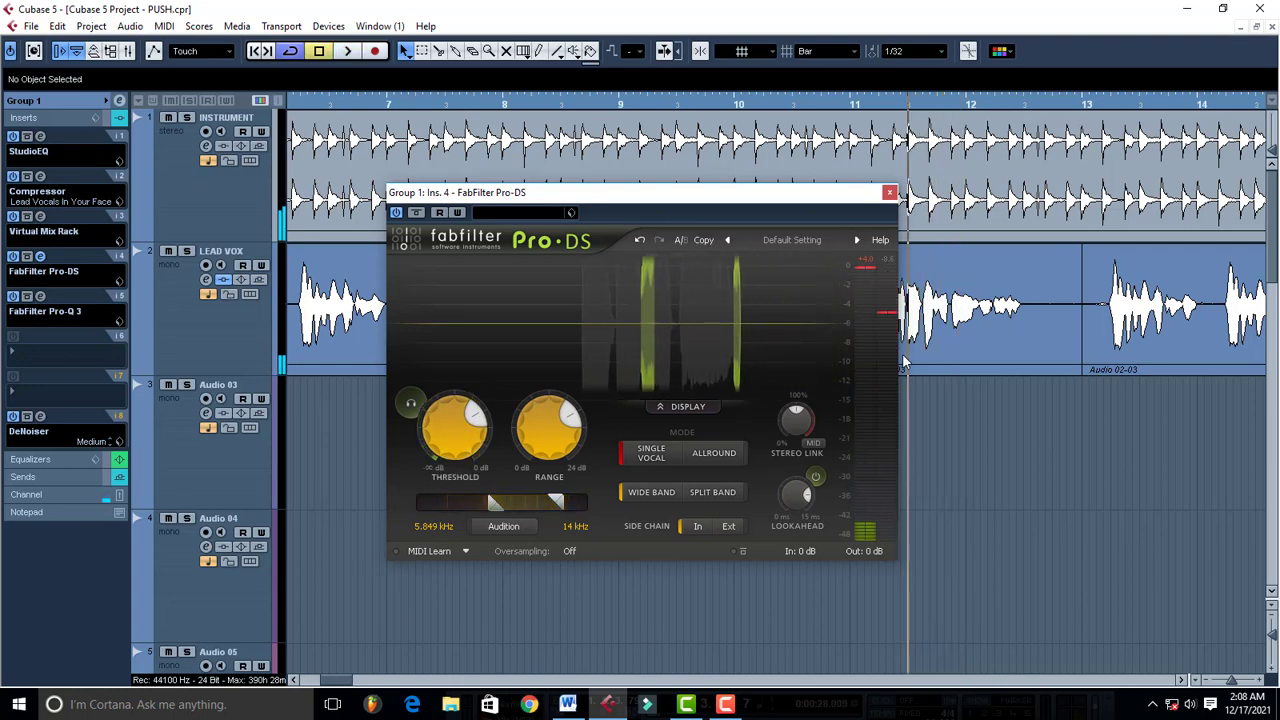
key(space)
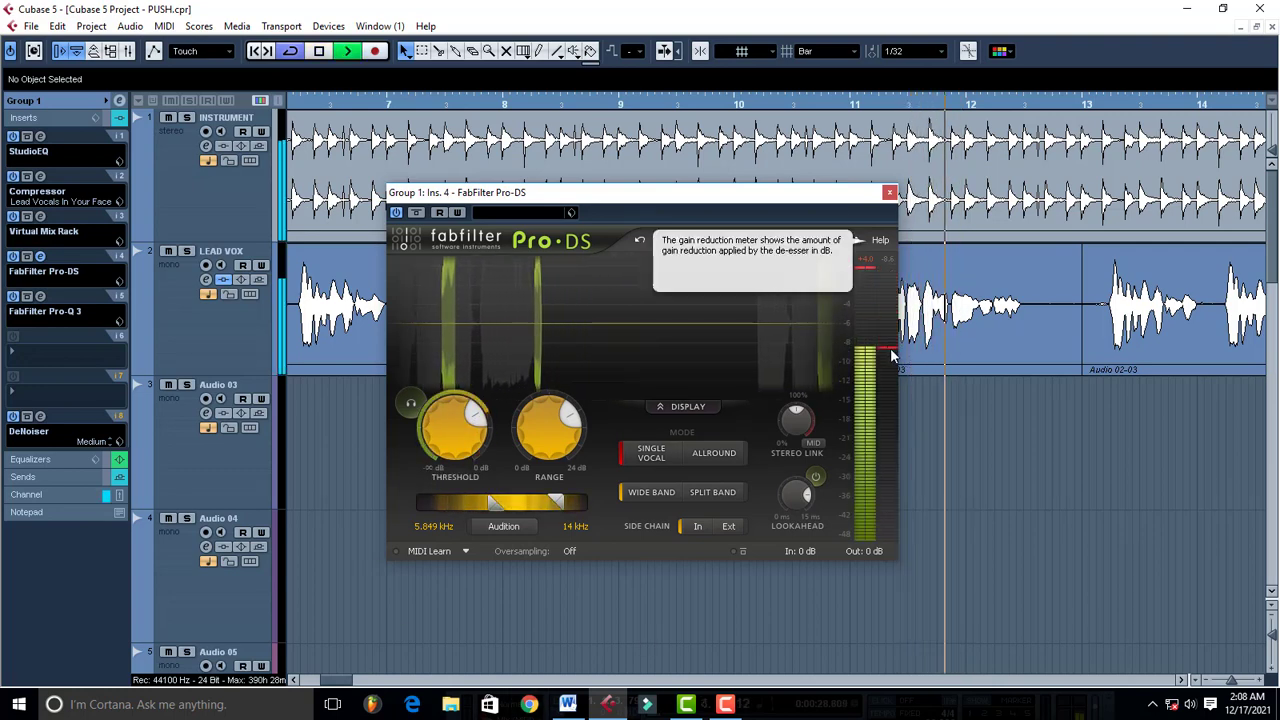
key(space)
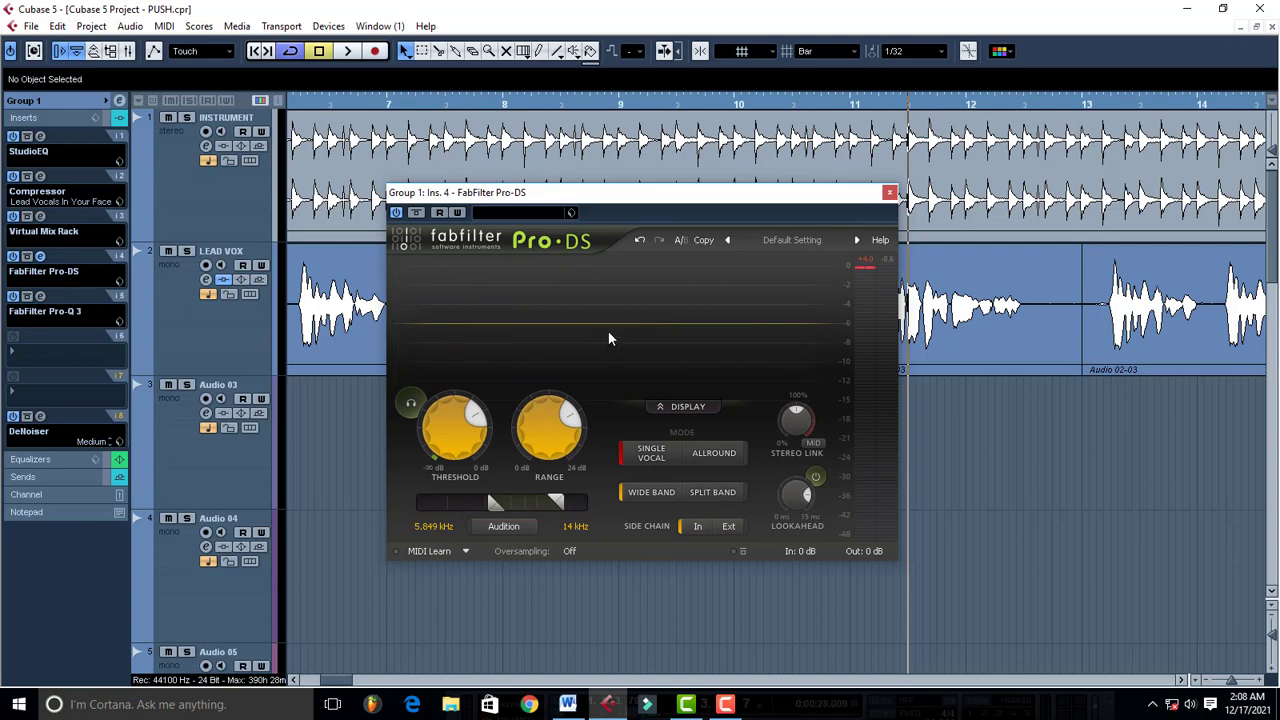
key(space)
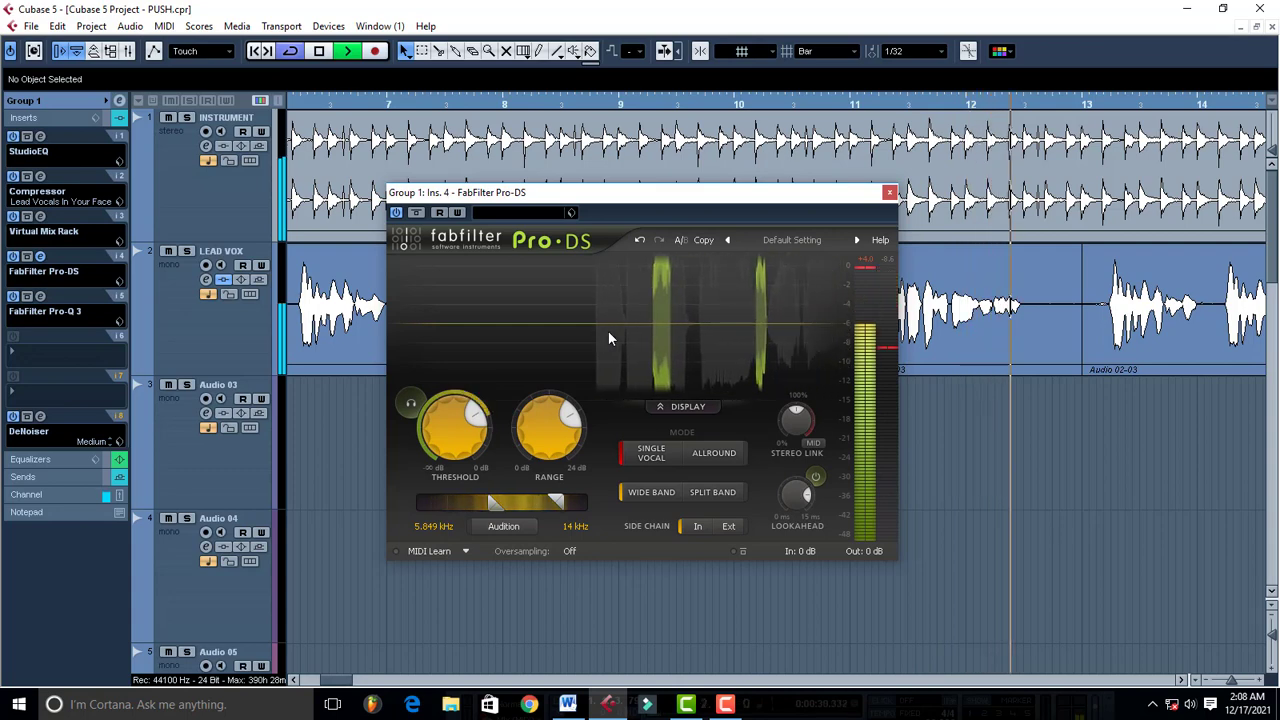
- Compare the phrase after bar 11 with Group 1's FabFilter Pro-DS deactivated and reactivated, and close the plug-in
key(space)
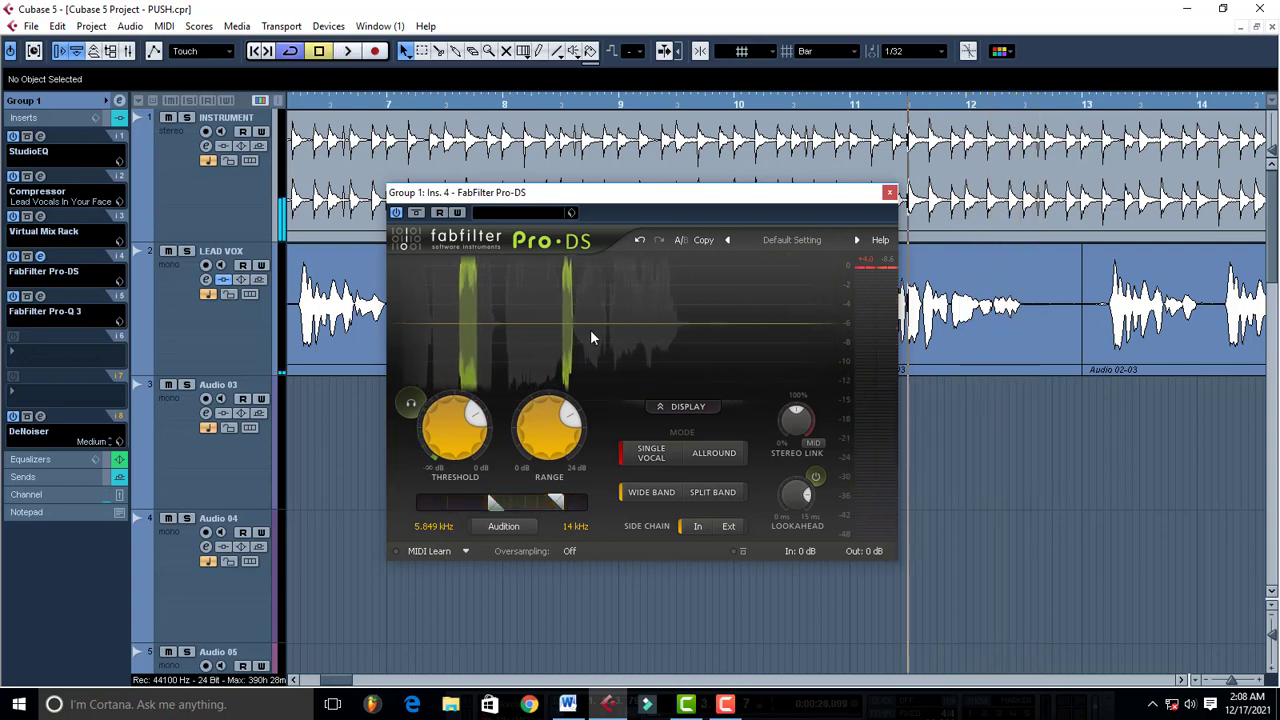
click(400, 212)
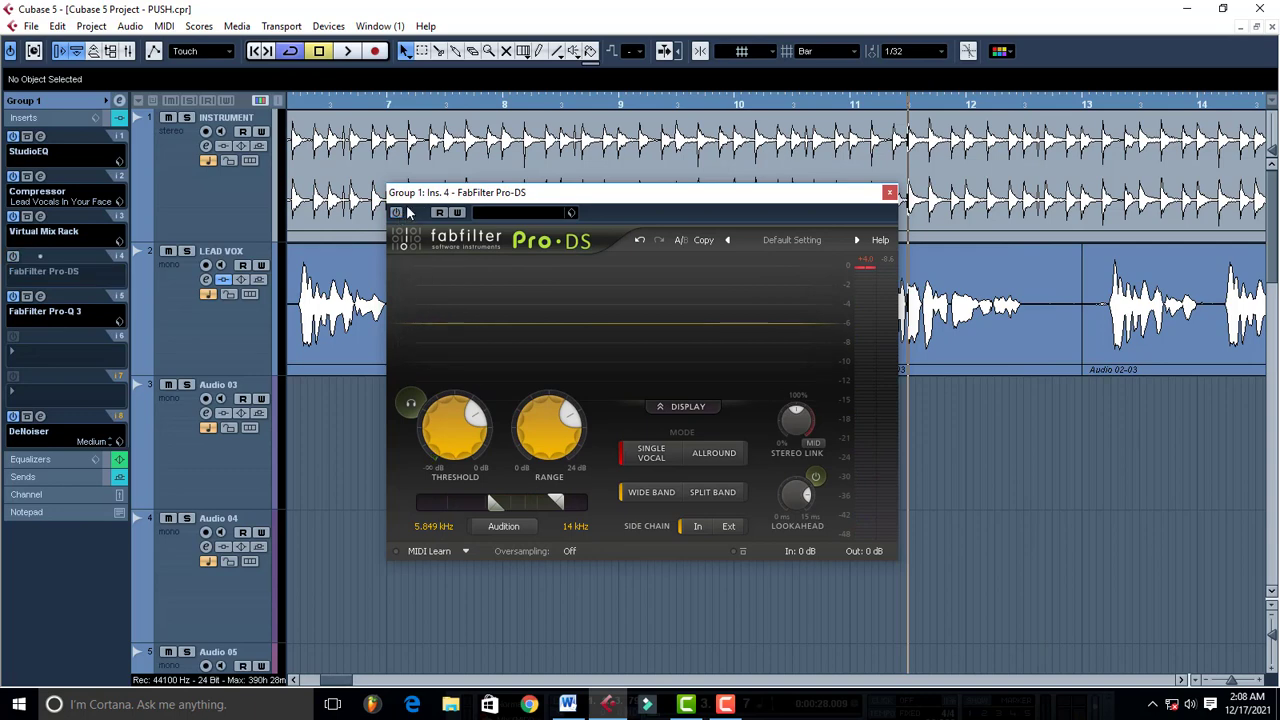
key(space)
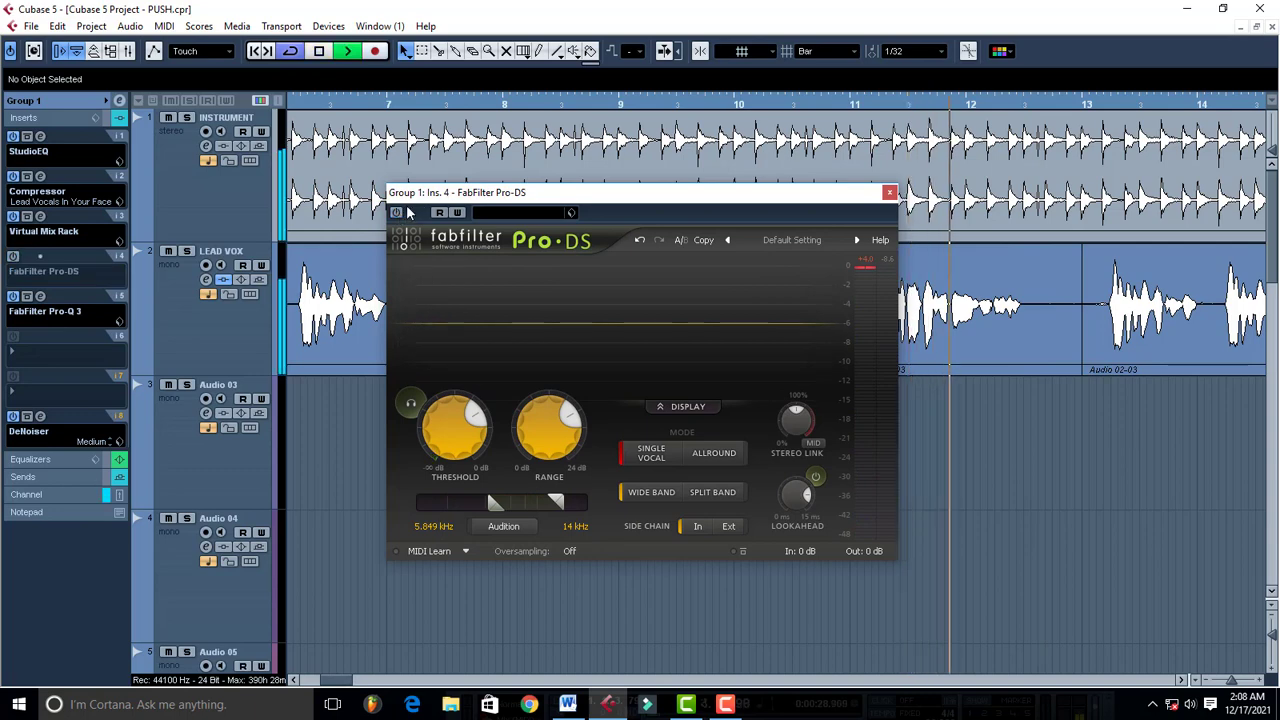
key(space)
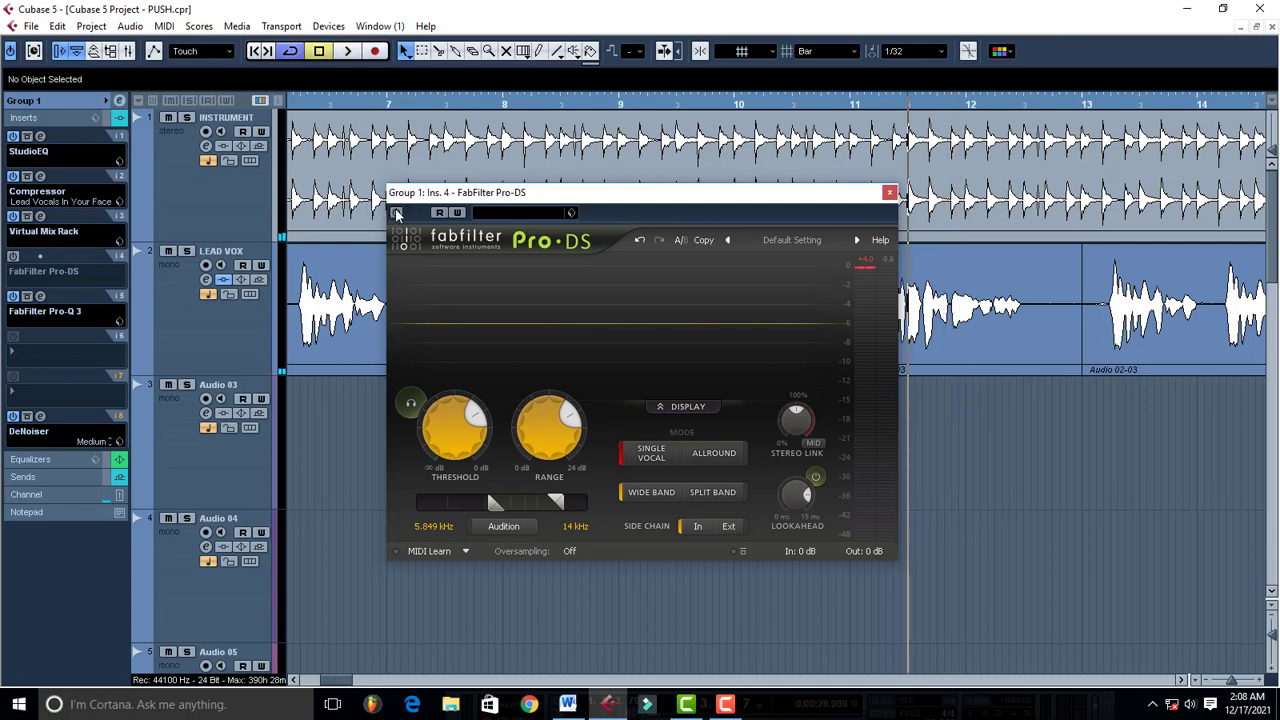
click(397, 213)
key(space)
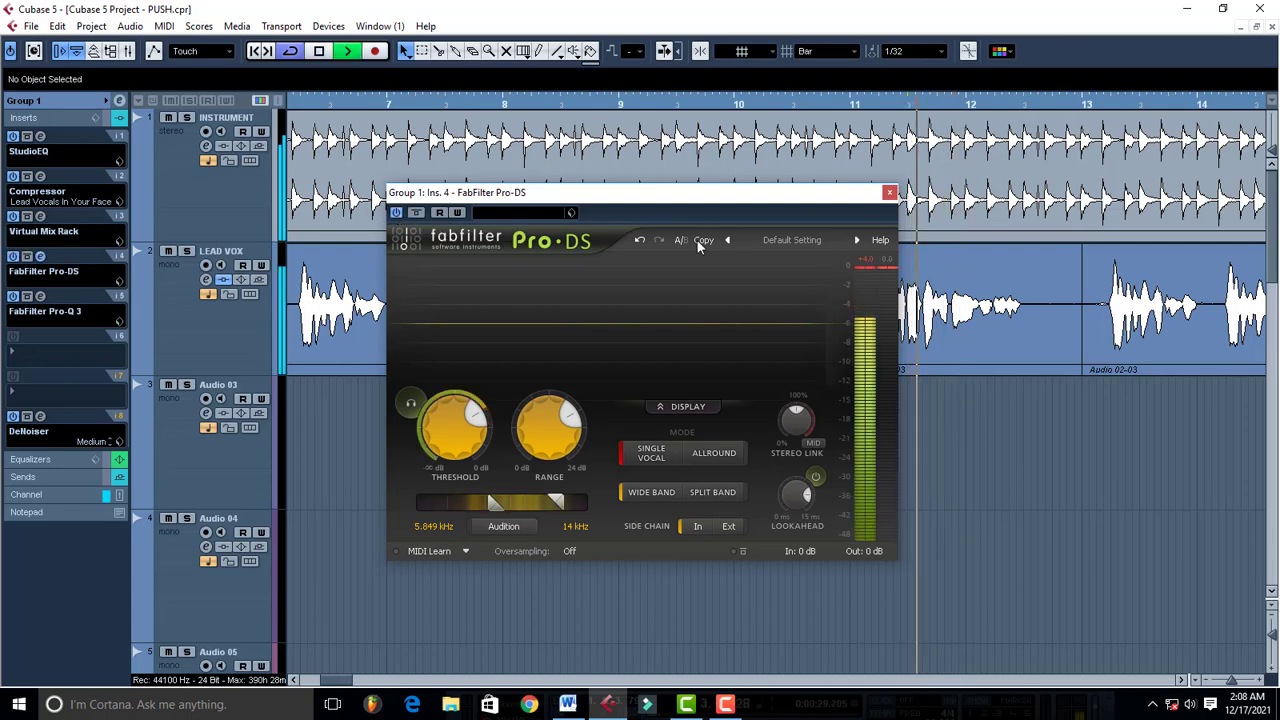
click(889, 192)
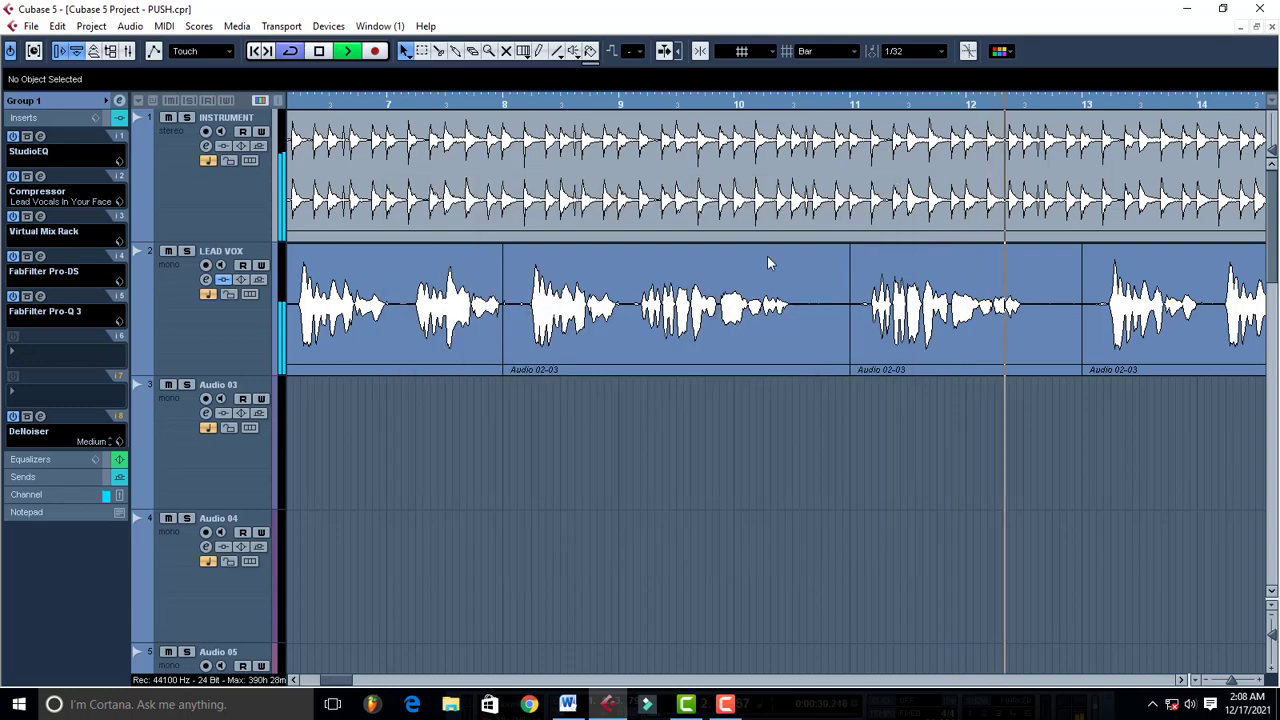
key(space)
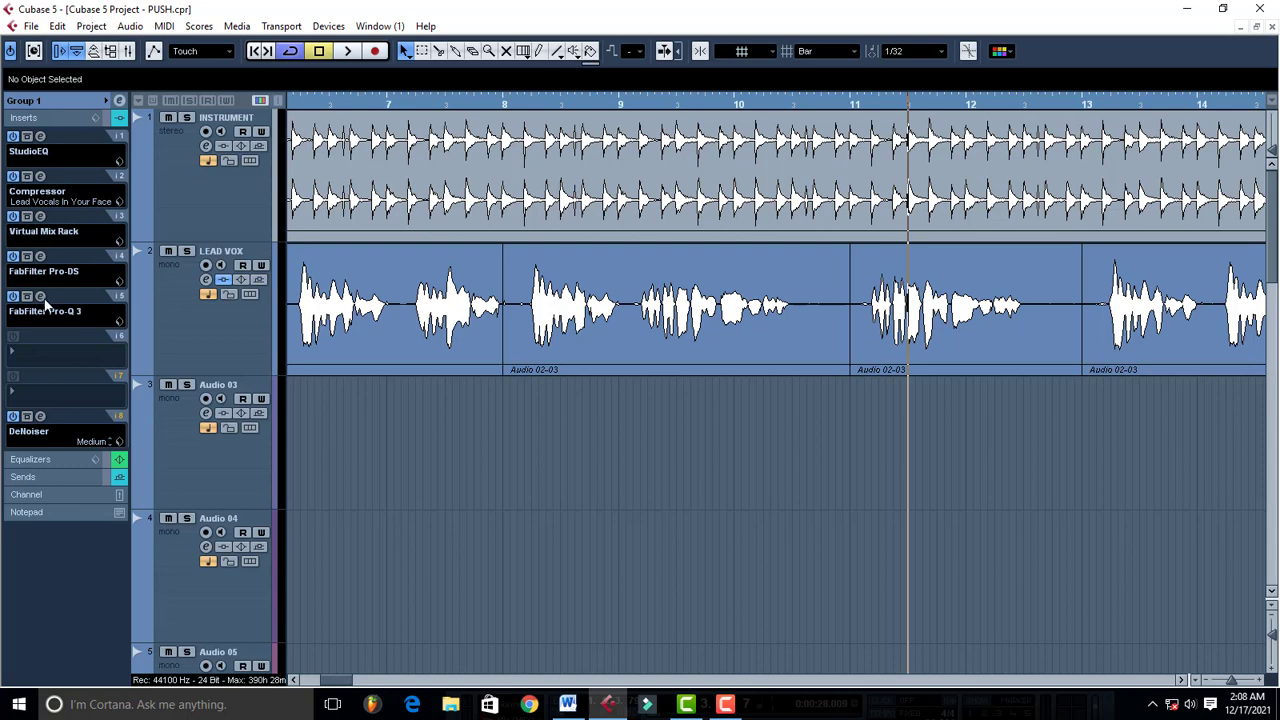
- Open FabFilter Pro-Q 3 on Group 1 and examine the frequency, gain and Q of its three bell bands
click(41, 296)
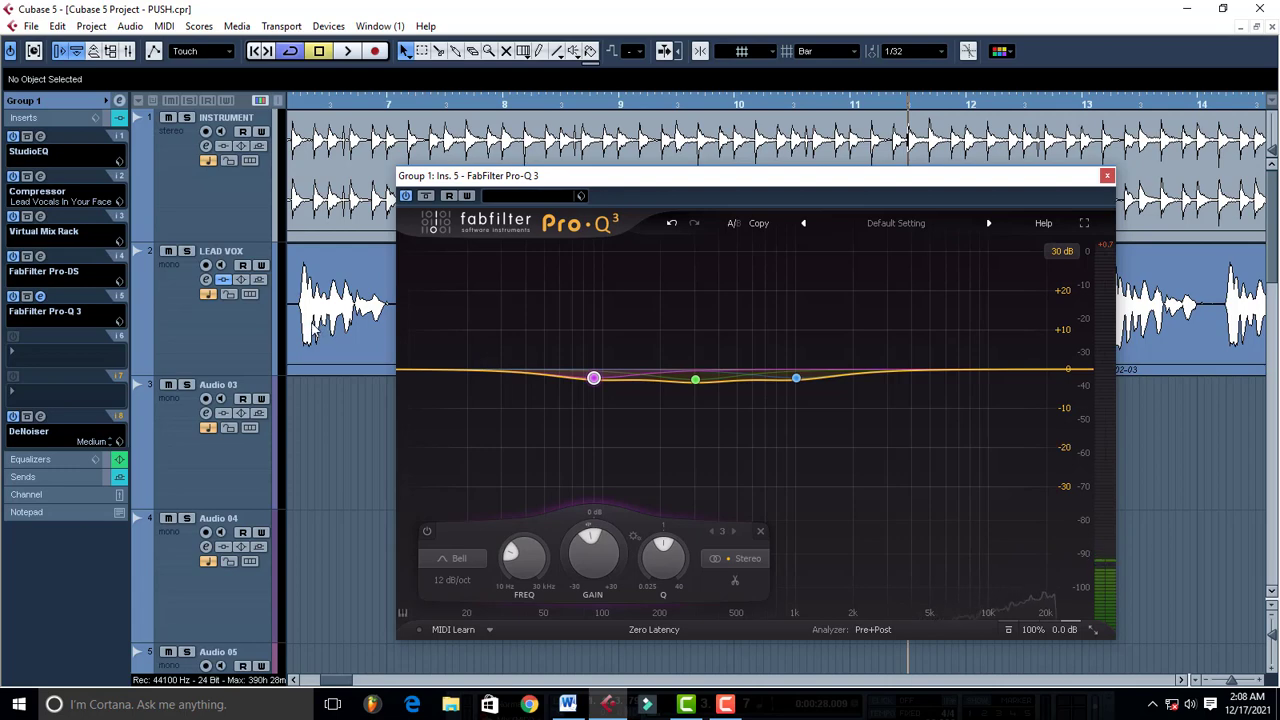
mouse_move(550, 375)
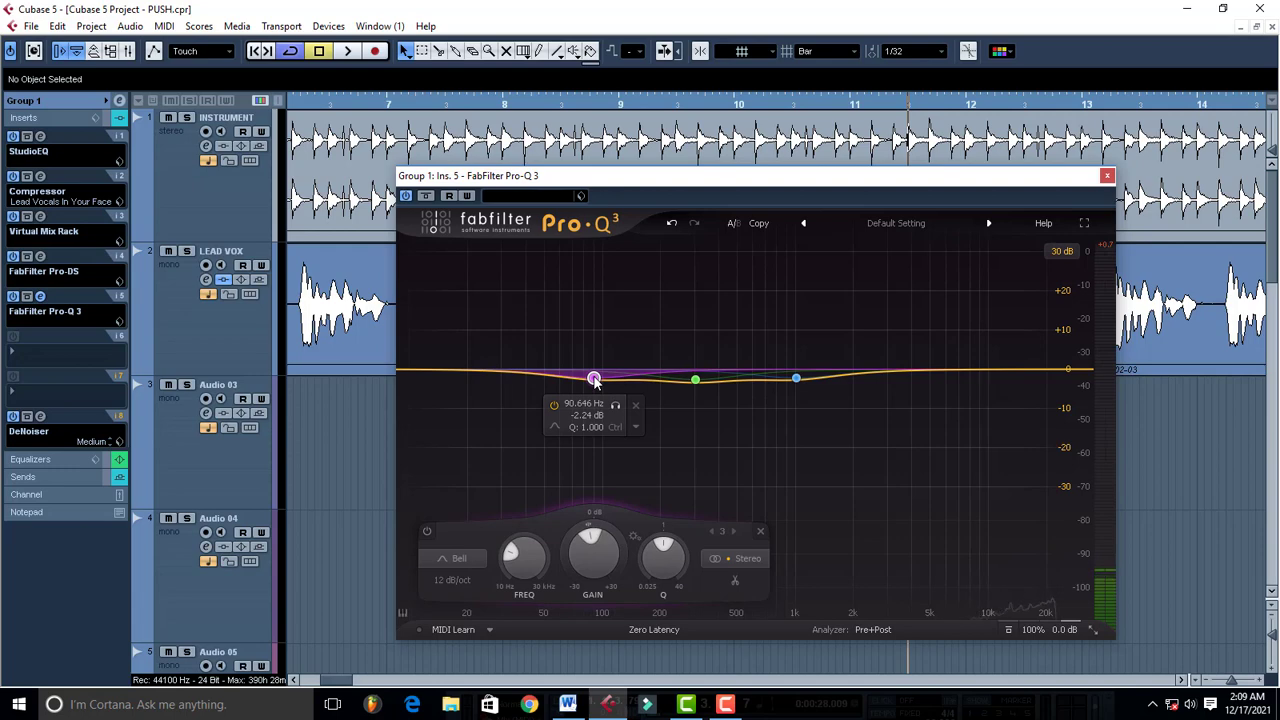
mouse_move(695, 381)
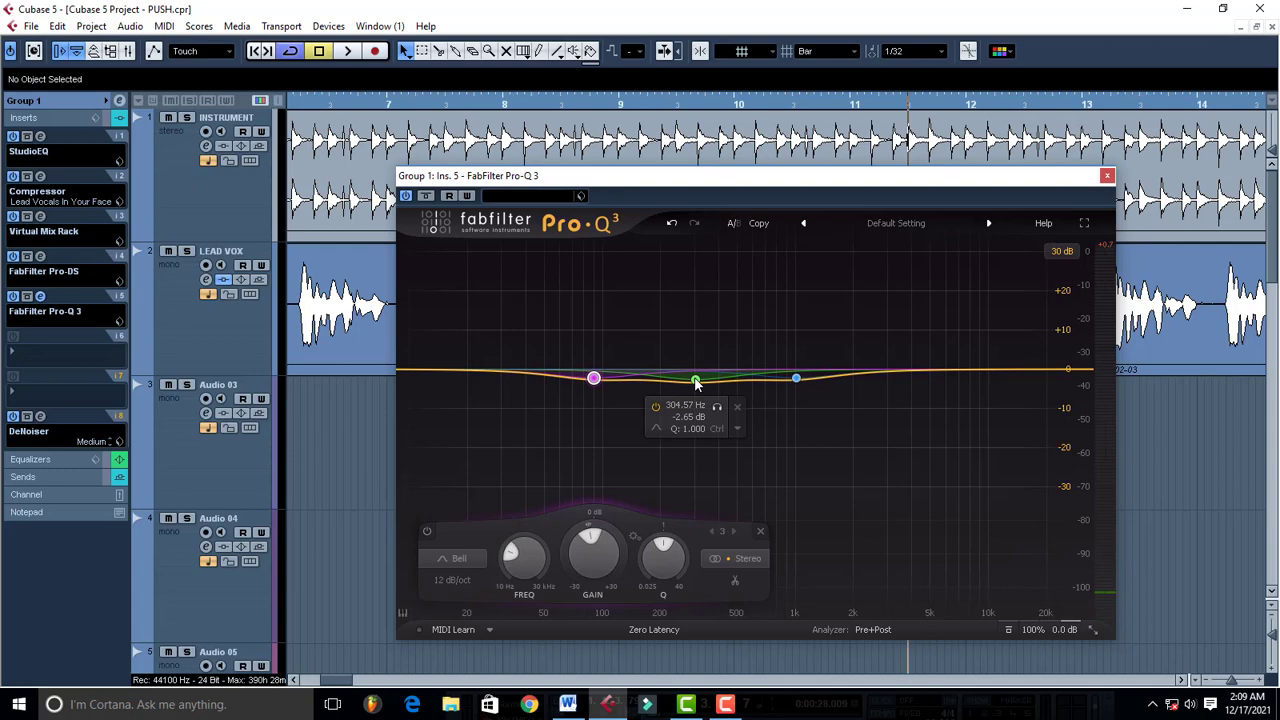
mouse_move(800, 381)
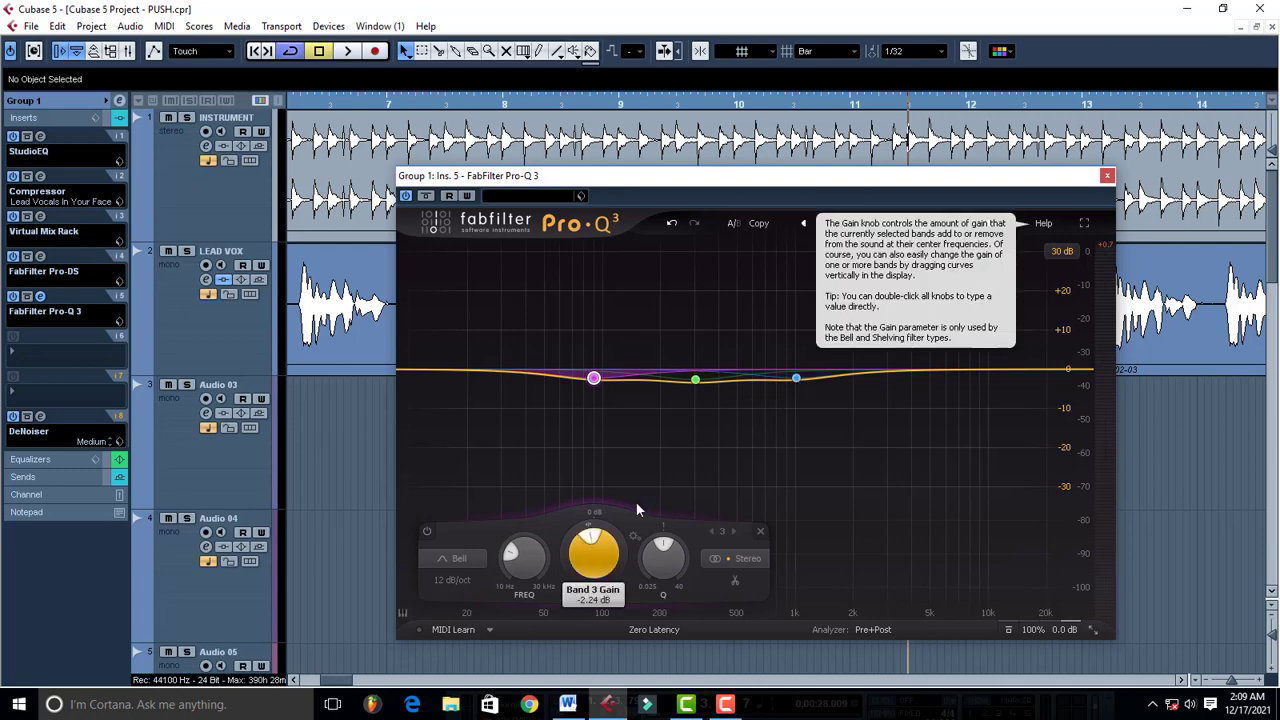
- Audition the soloed 1013.6 Hz band of Pro-Q 3 while playing the phrase after bar 11
click(796, 379)
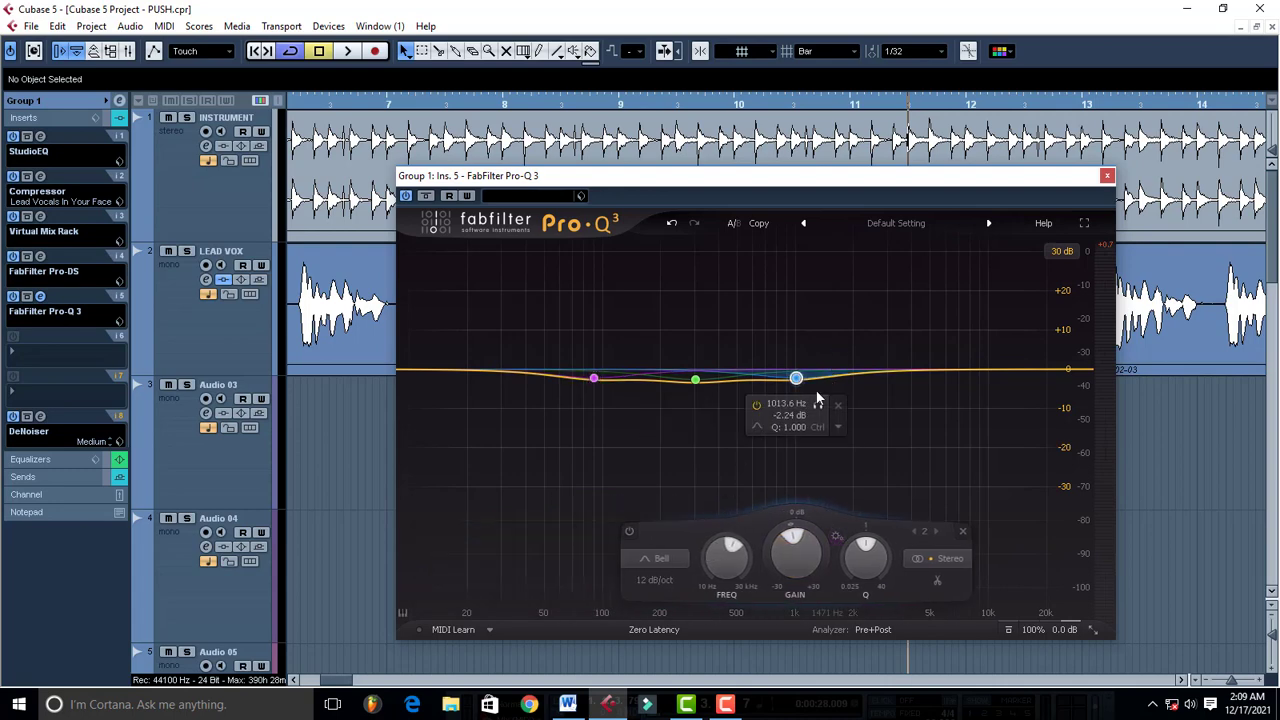
click(817, 409)
key(space)
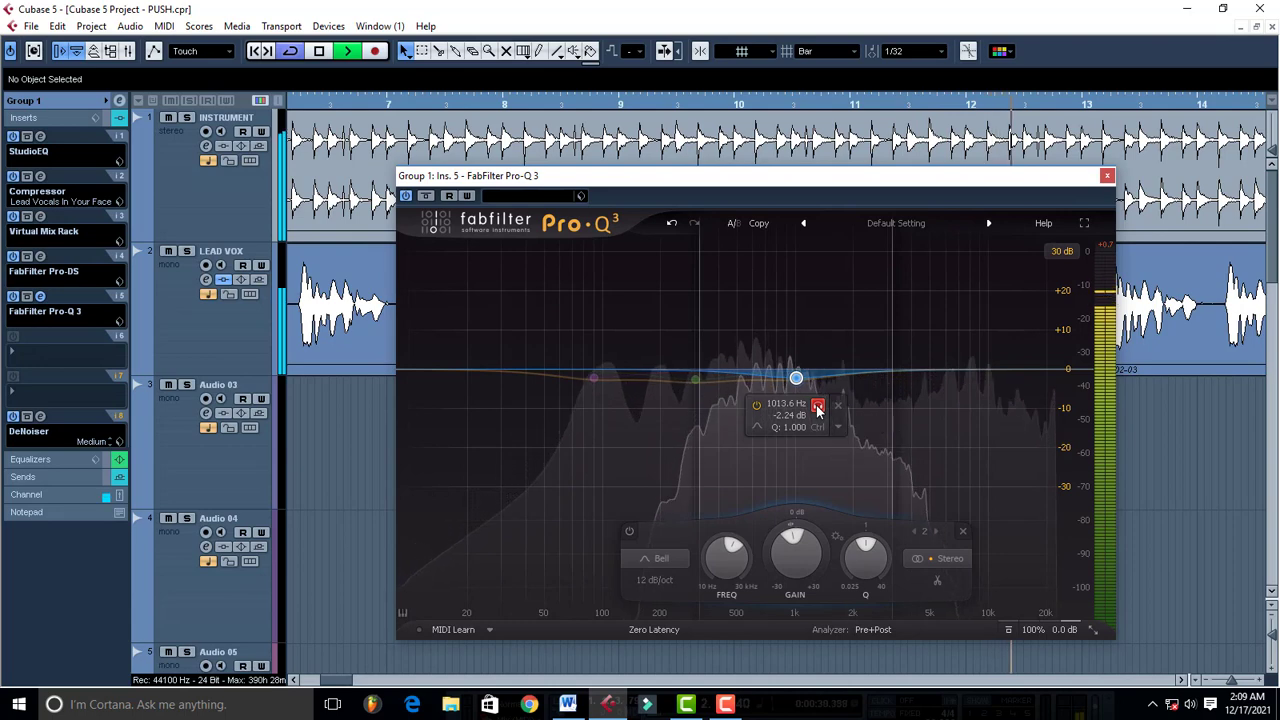
click(817, 409)
key(space)
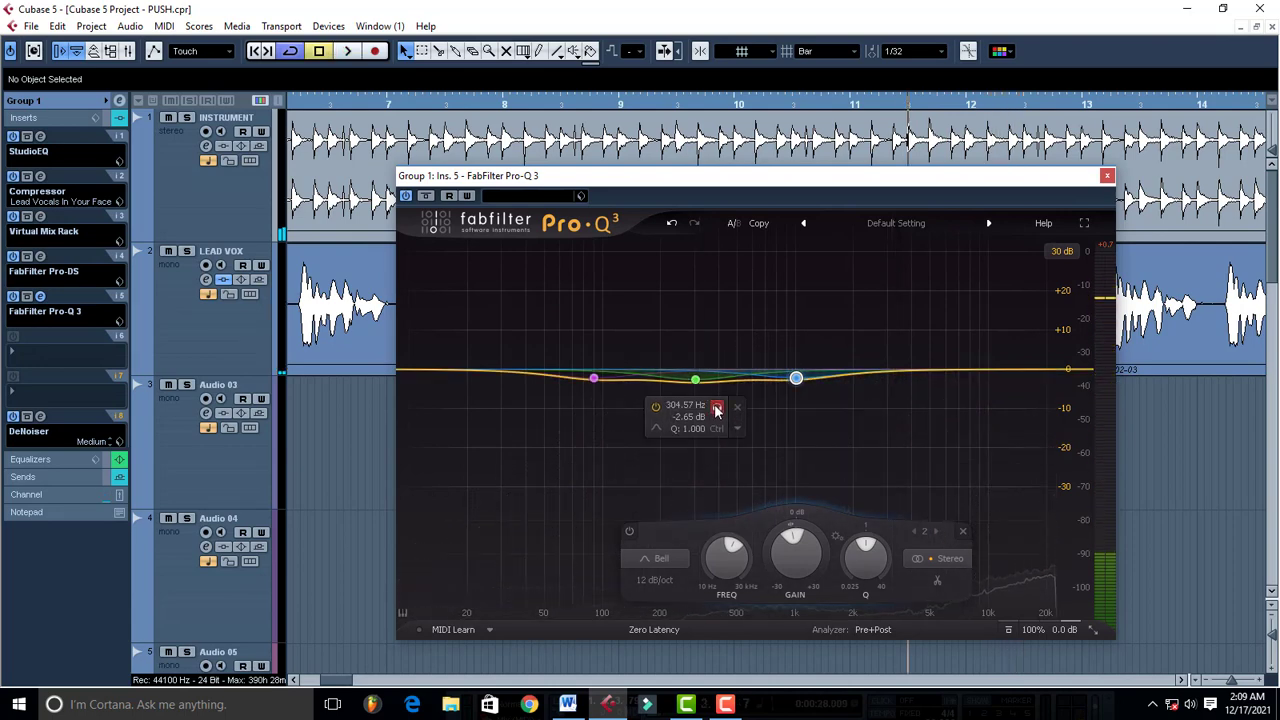
- Audition the soloed 304.57 Hz and 90.646 Hz bands of Pro-Q 3 in the same phrase, and close the equalizer
click(717, 408)
key(space)
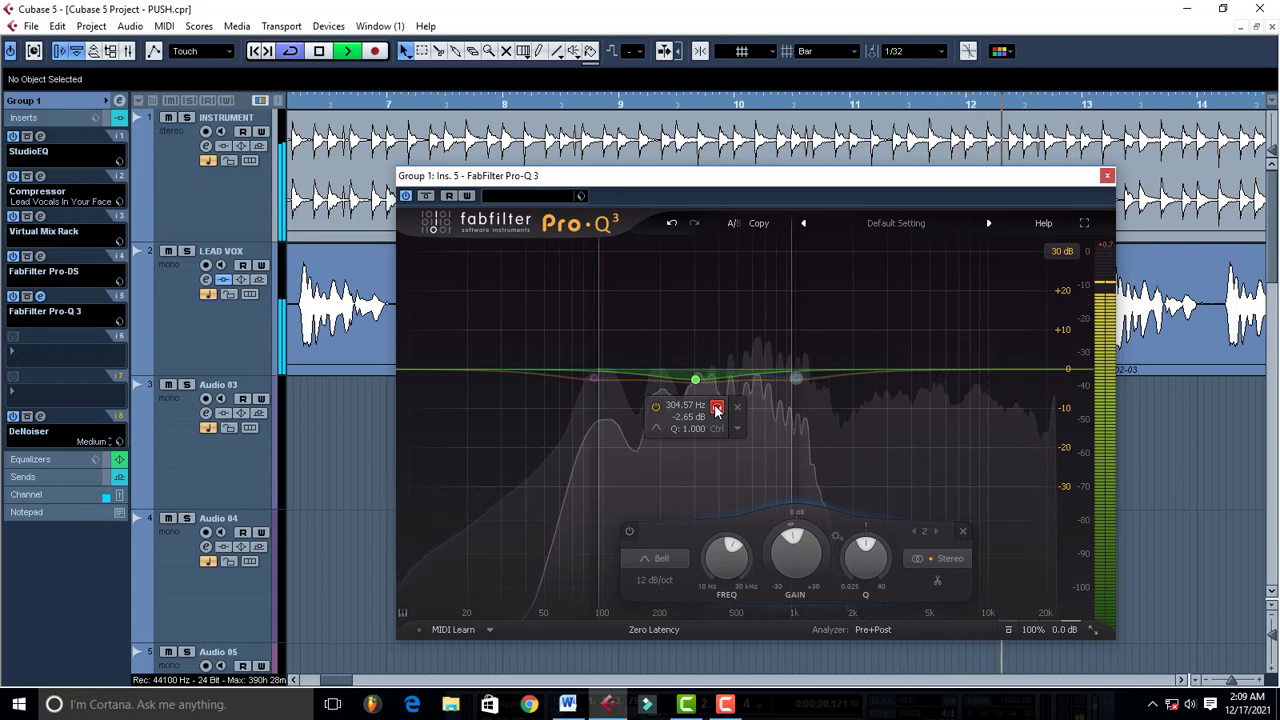
key(space)
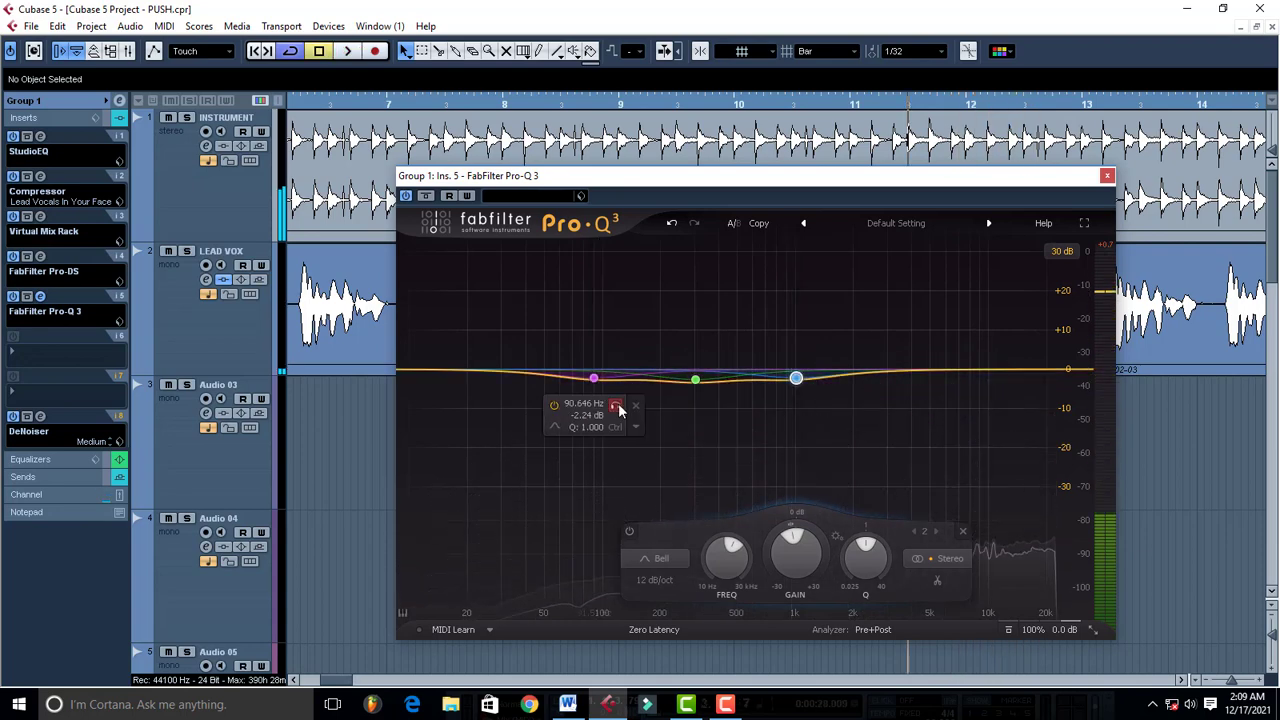
click(618, 409)
key(space)
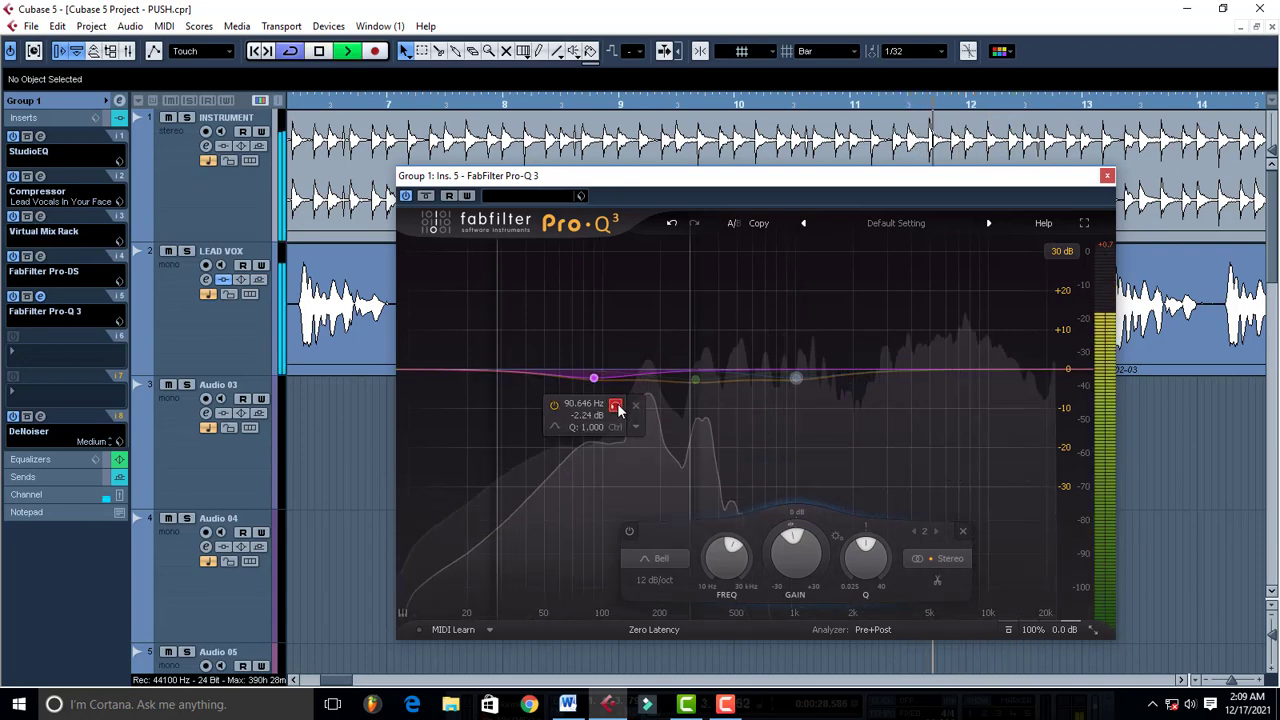
key(space)
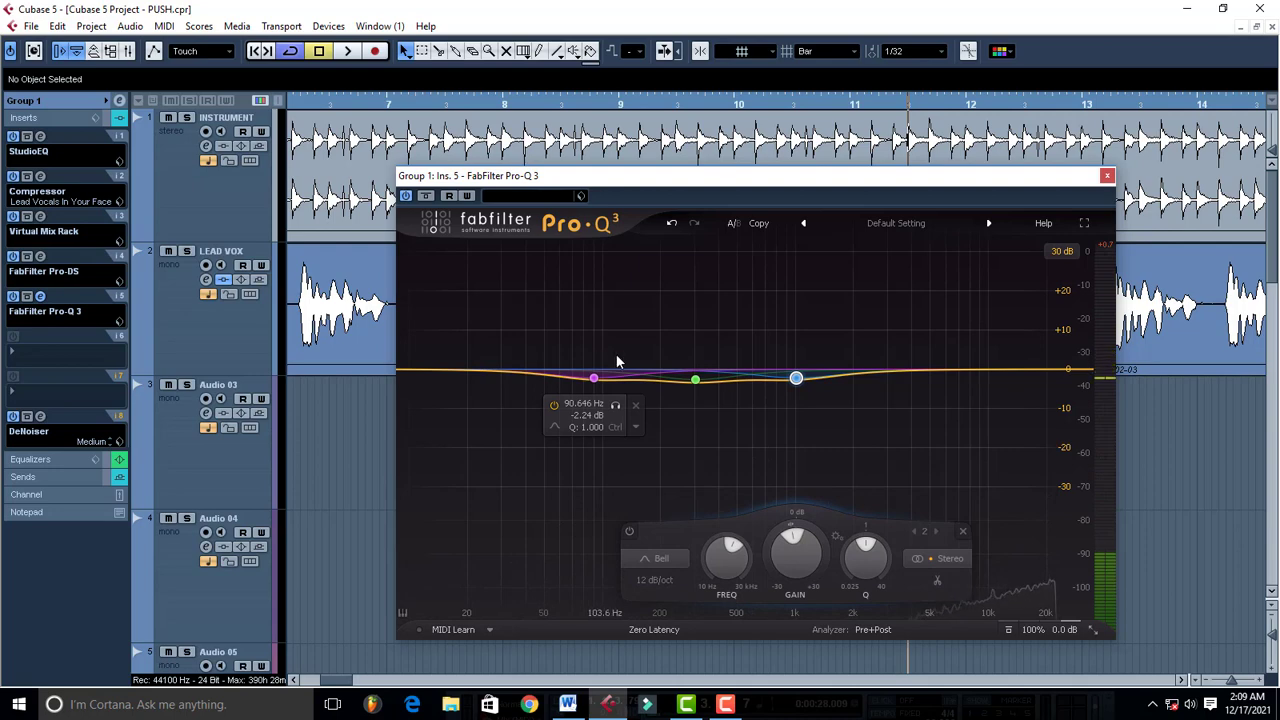
click(1106, 176)
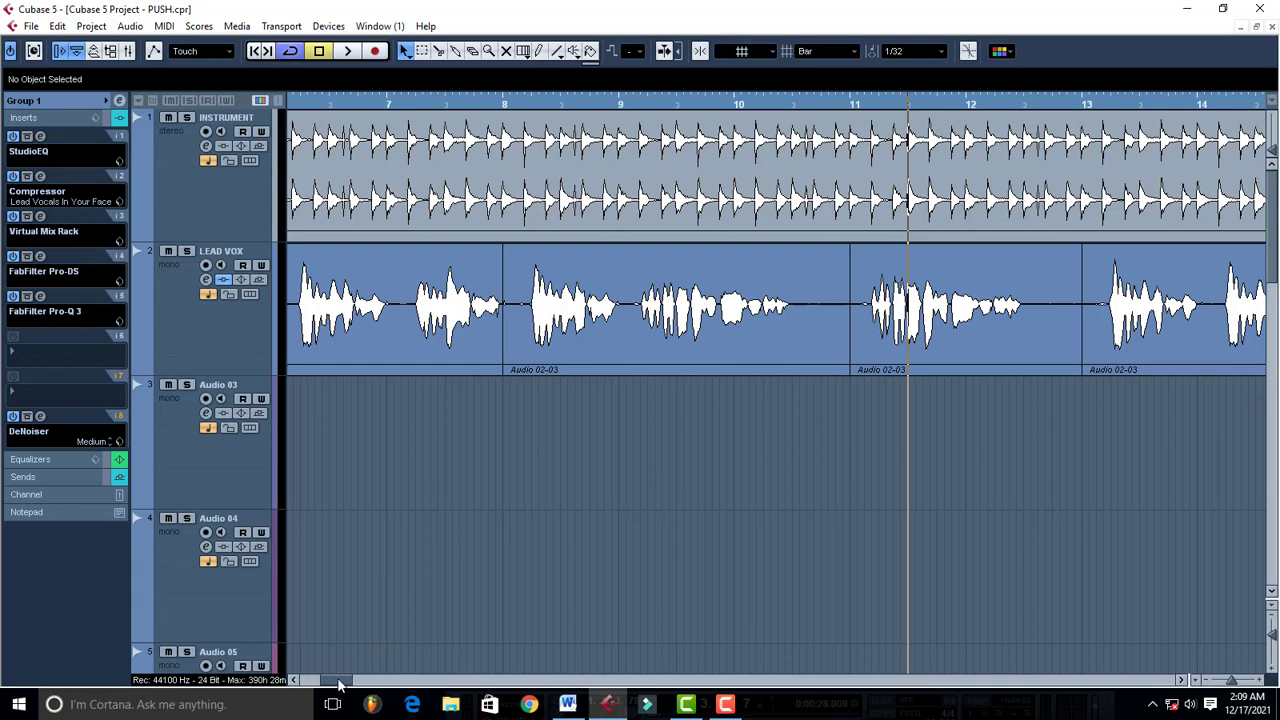
- Check the DeNoiser settings on Group 1 and play the processed vocal with the beat from bar 5
drag(338, 684, 330, 684)
click(450, 105)
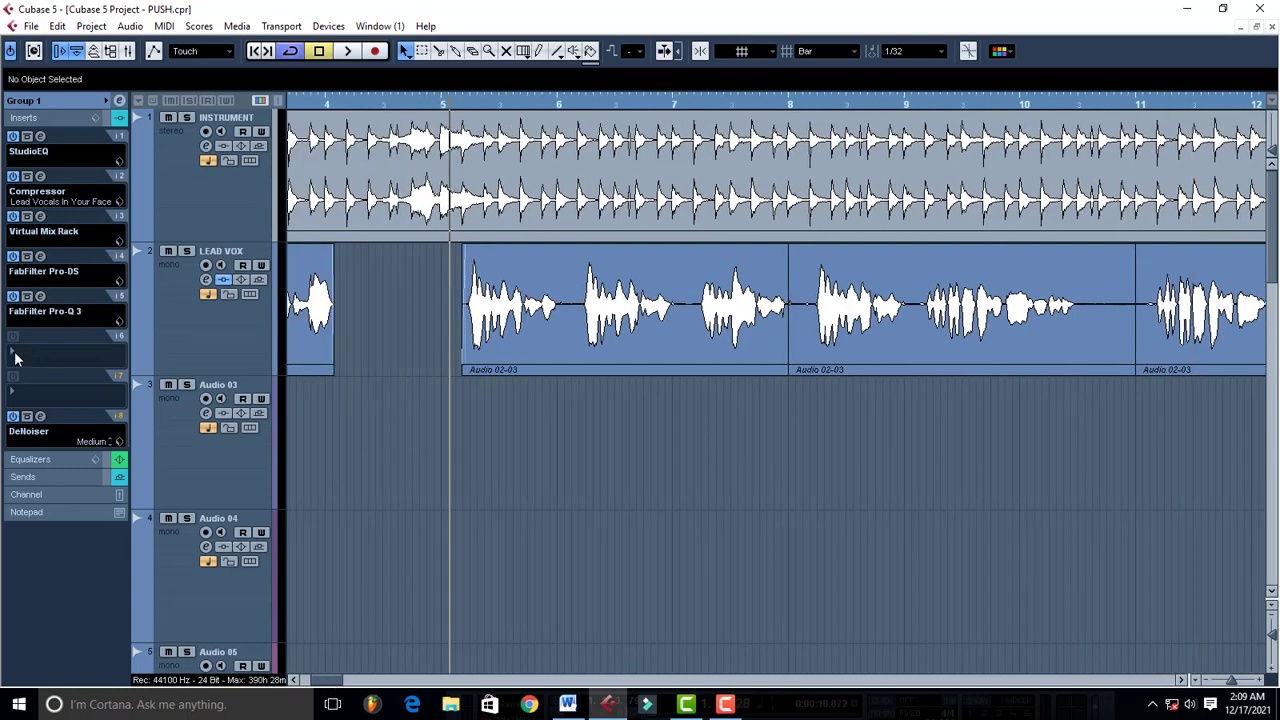
click(40, 416)
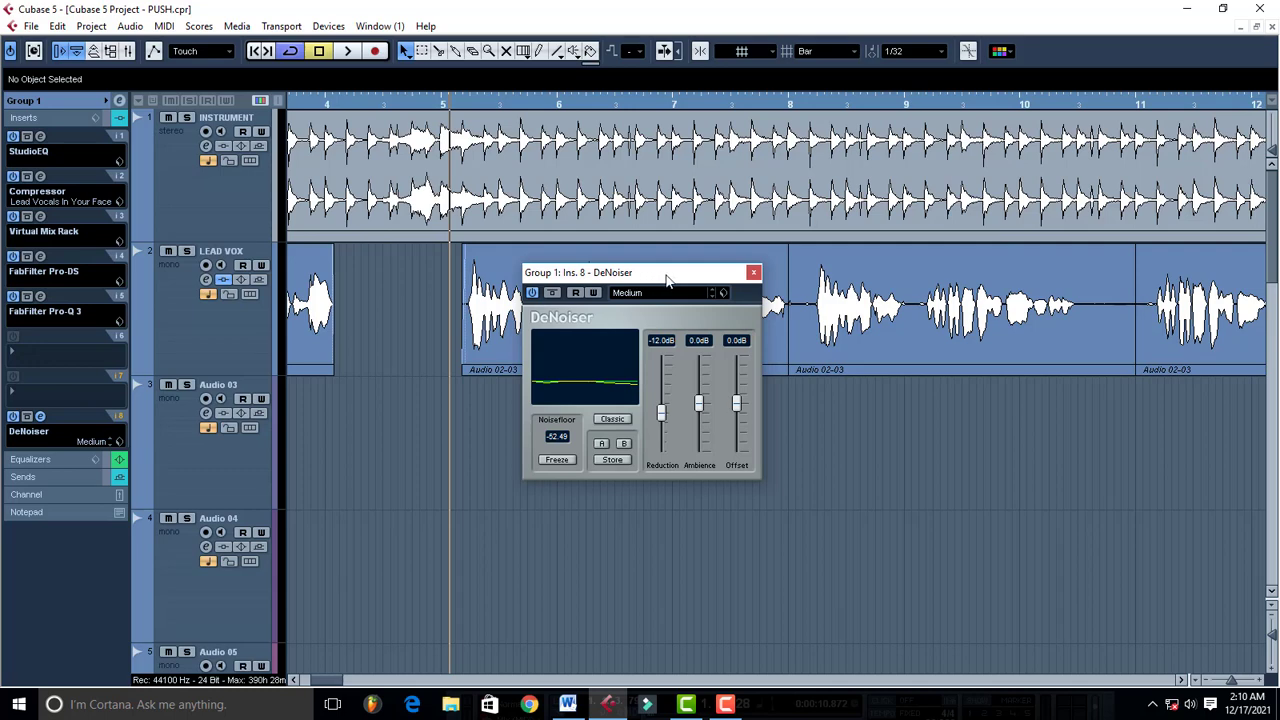
click(754, 273)
key(space)
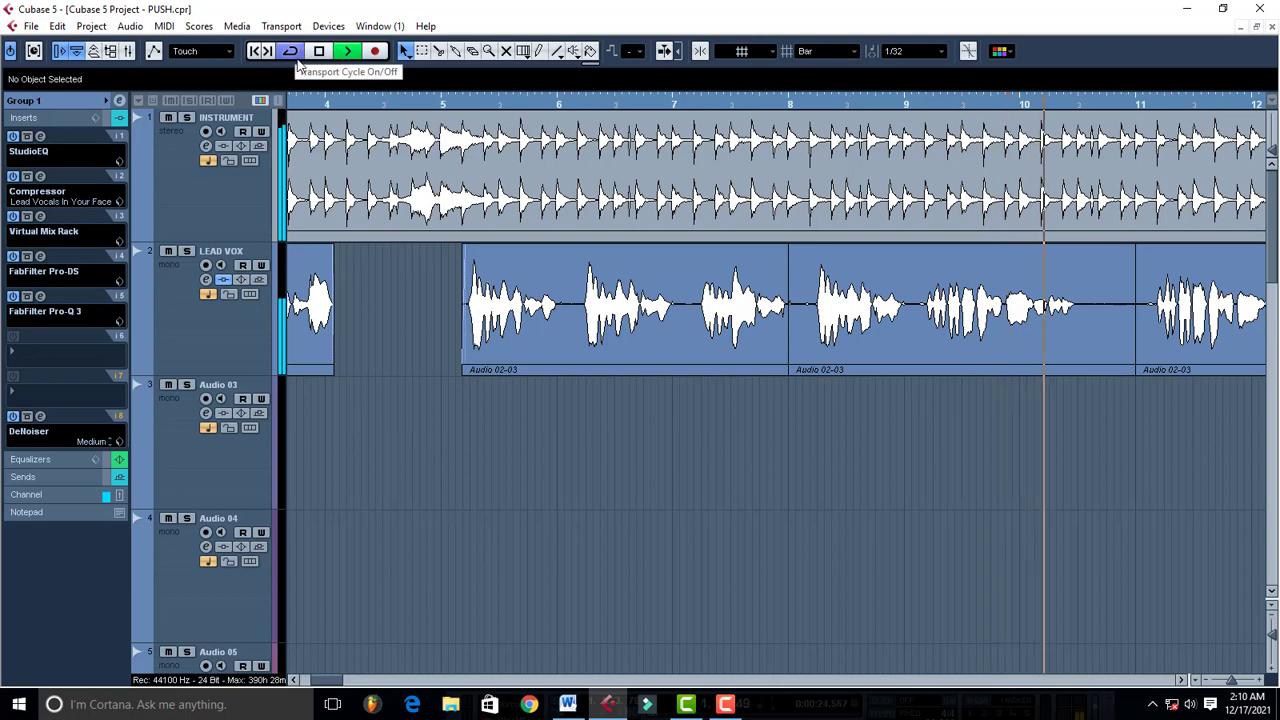
key(space)
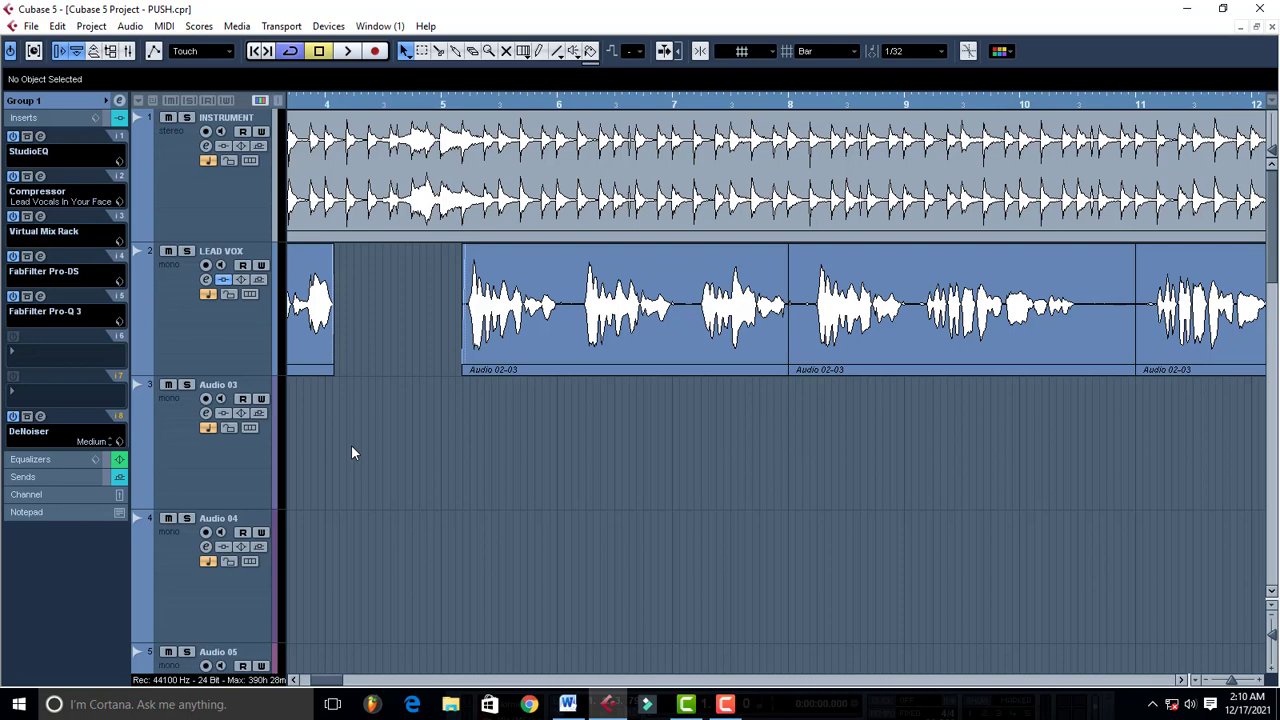
- Open the Reverb A plug-in on the FX 1-Reverb A channel
scroll(349, 447, down, 12)
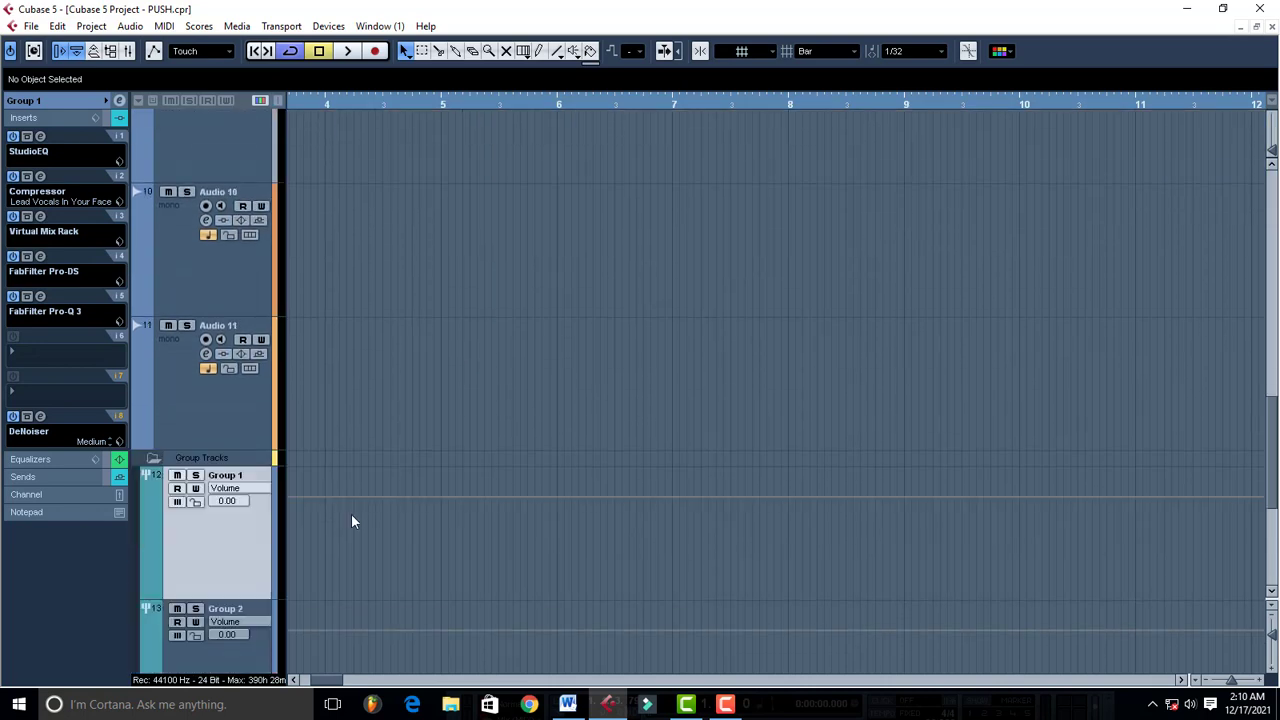
click(241, 470)
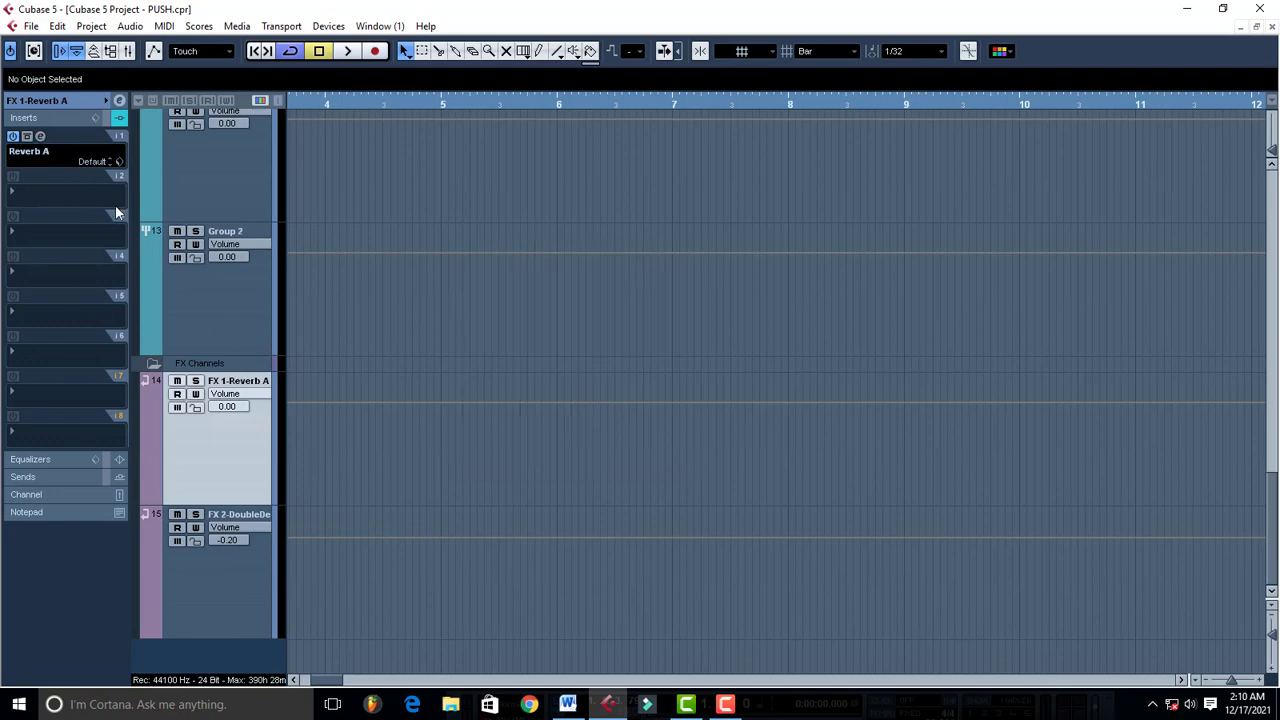
click(41, 138)
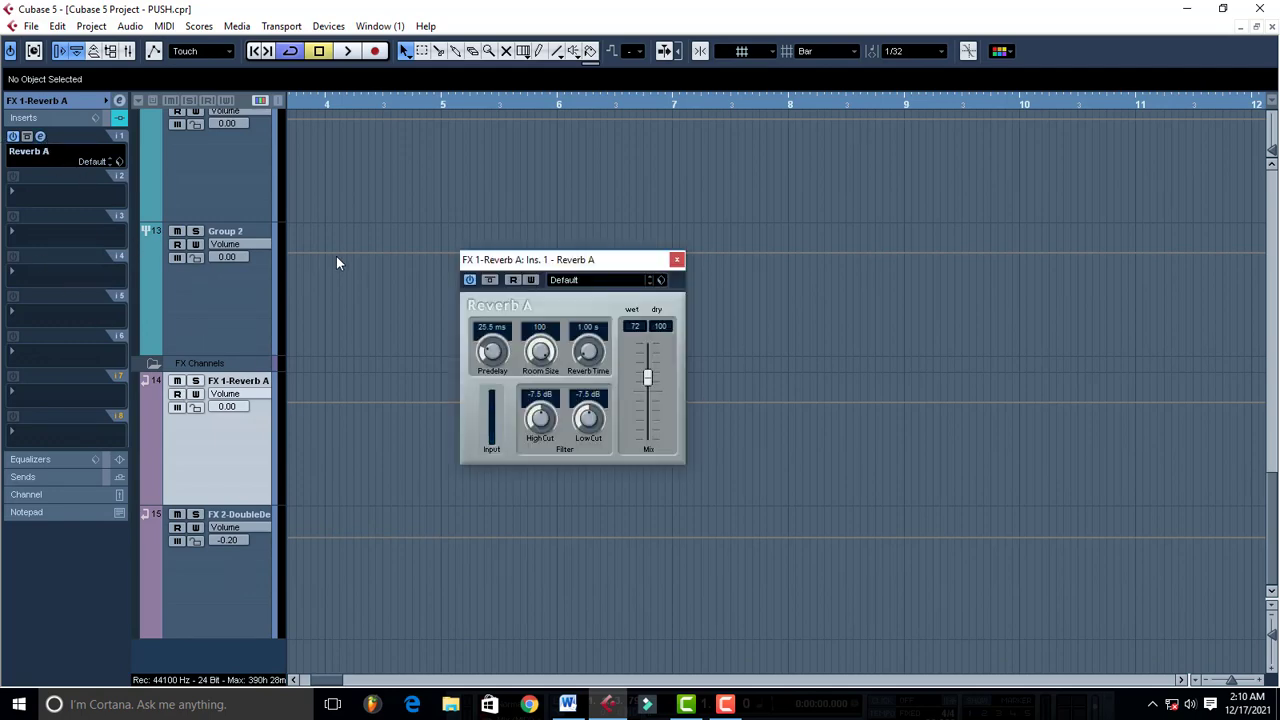
- Solo Group 1 to hear the vocal through Reverb A, and examine the reverb's predelay, room size, filter and mix settings
scroll(256, 200, up, 3)
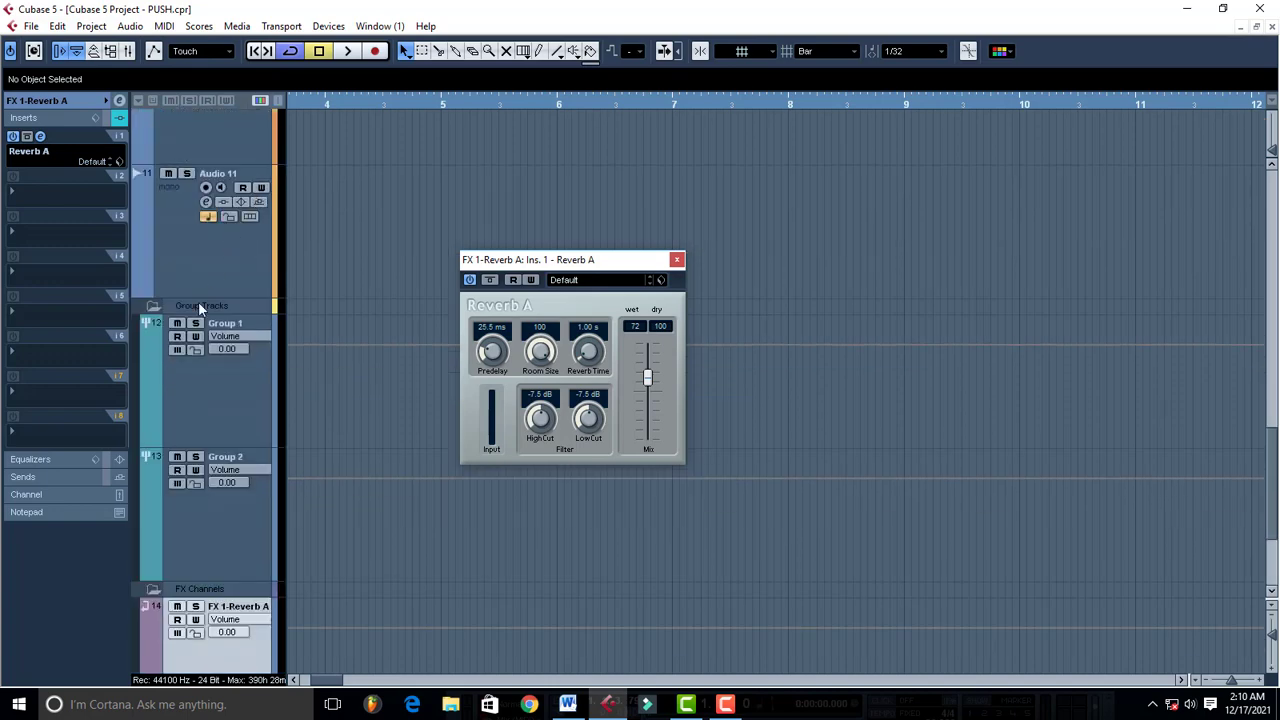
click(195, 323)
key(space)
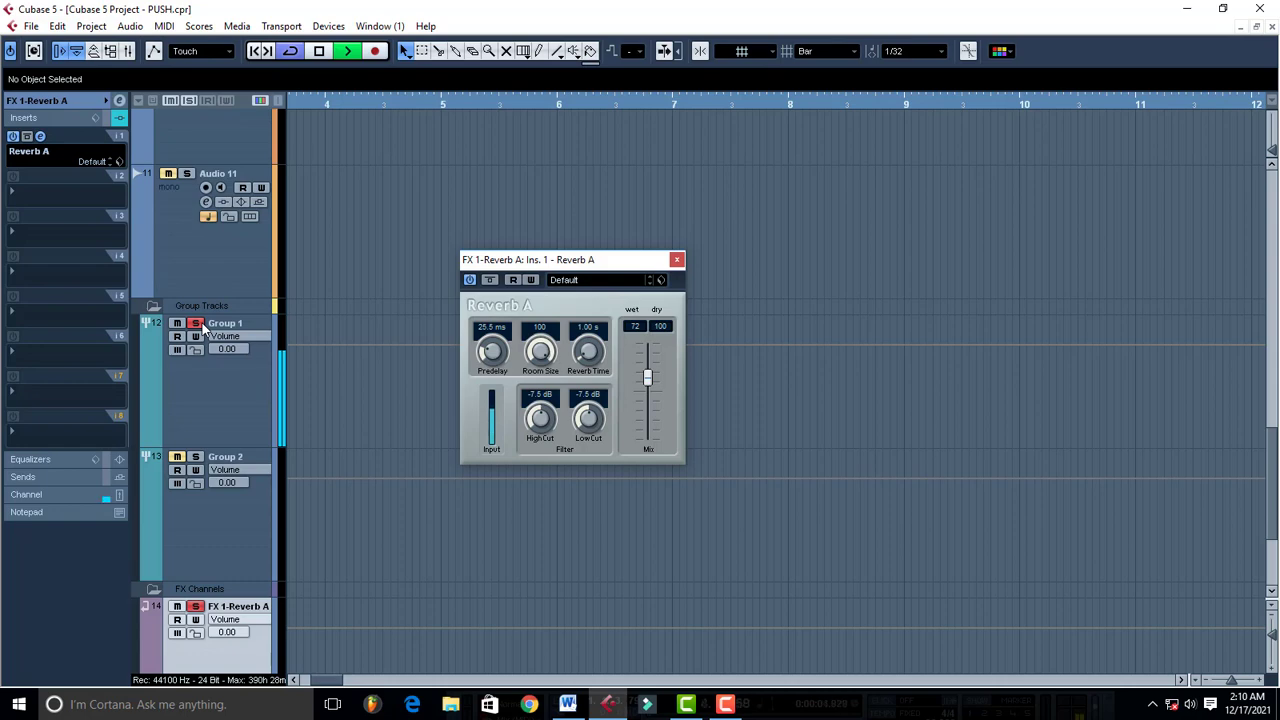
key(space)
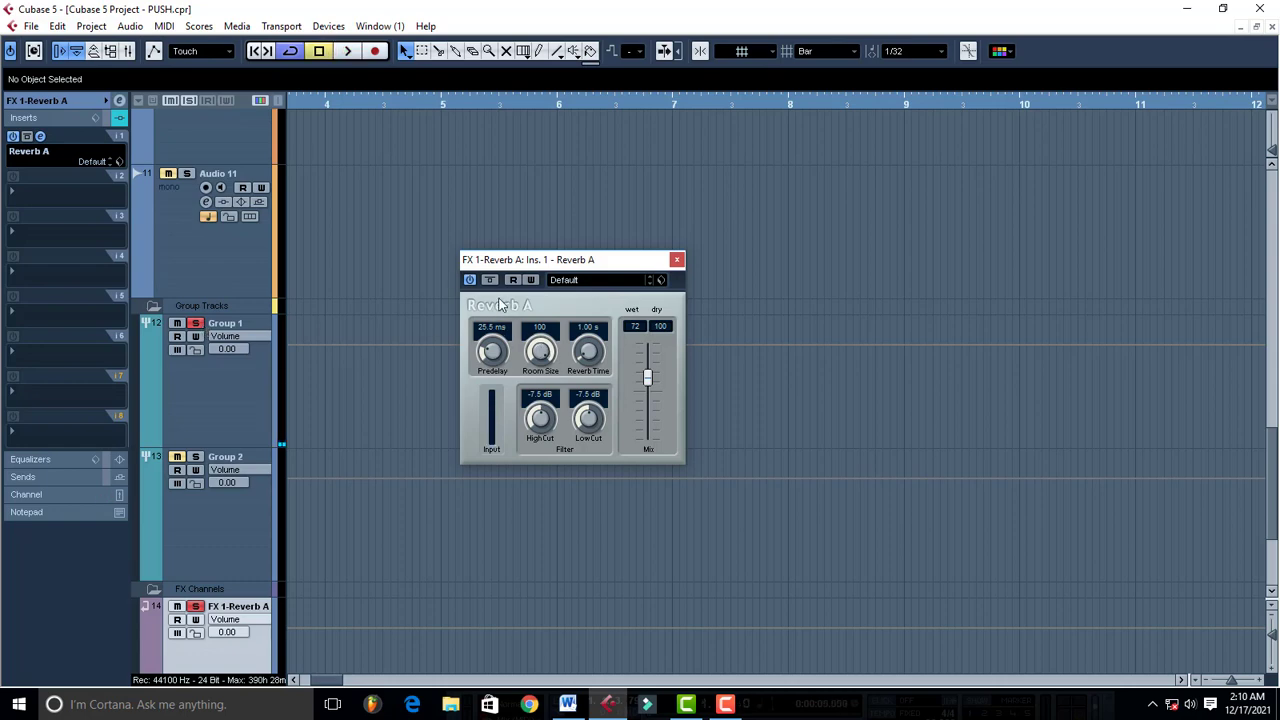
drag(568, 263, 540, 193)
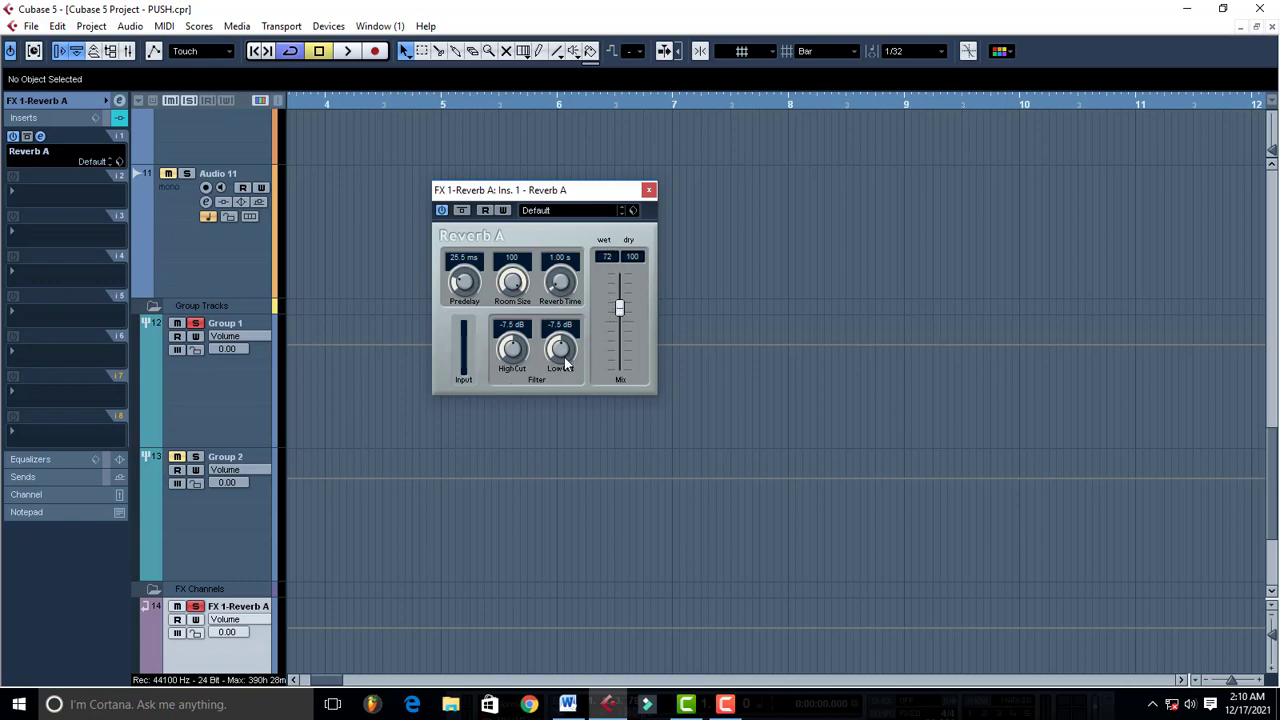
click(648, 191)
- Examine the DoubleDelay settings on the FX 2-DoubleDelay channel and start playback of the soloed Group 1 vocal with its effects
scroll(213, 545, down, 3)
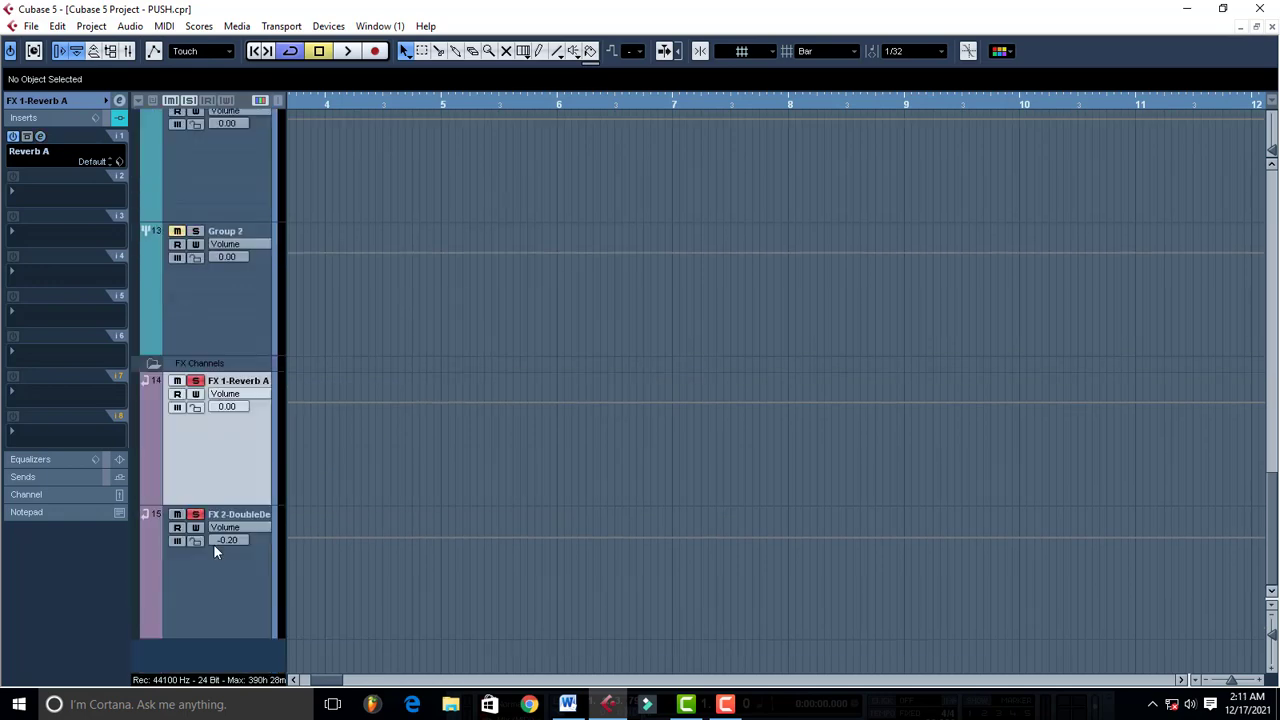
click(224, 580)
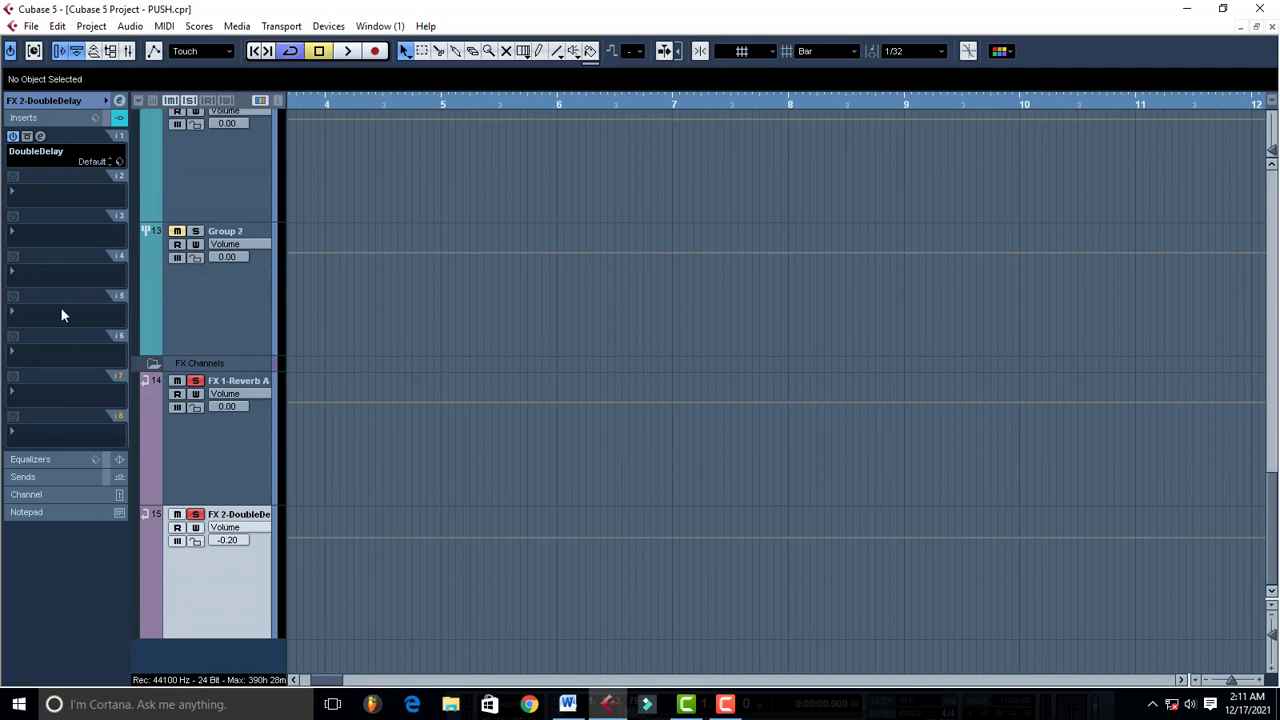
click(41, 137)
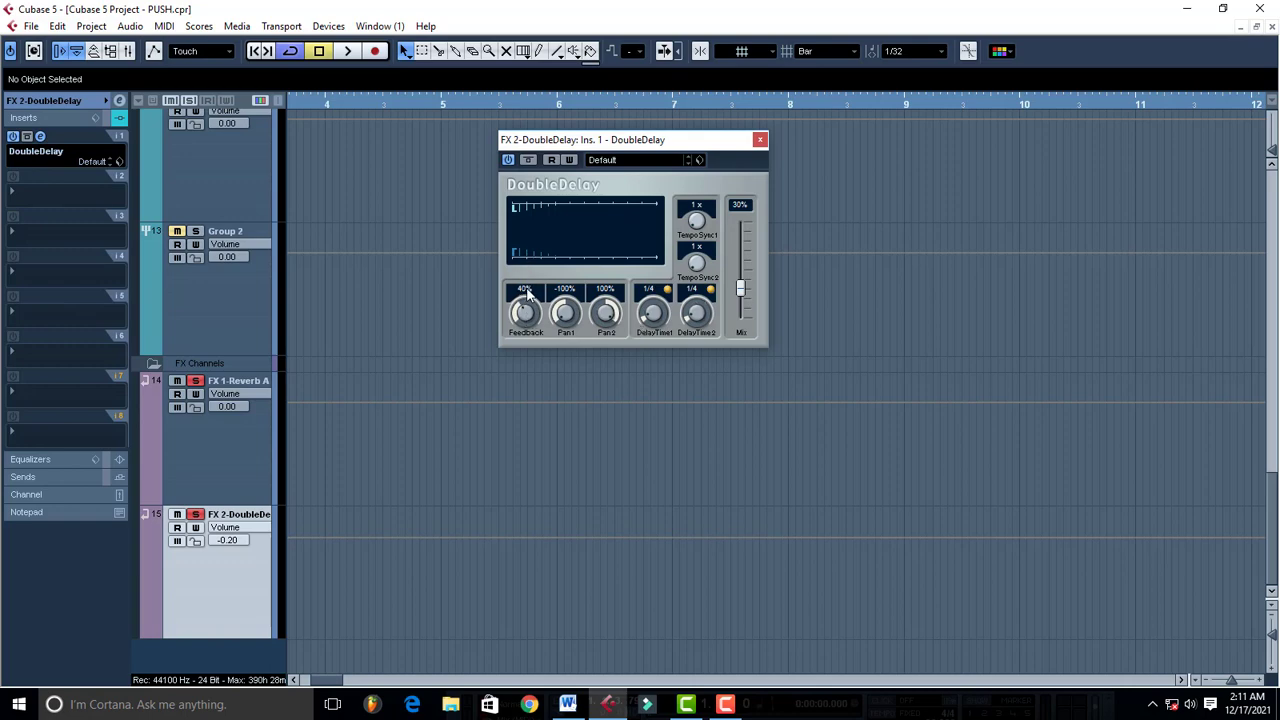
click(760, 141)
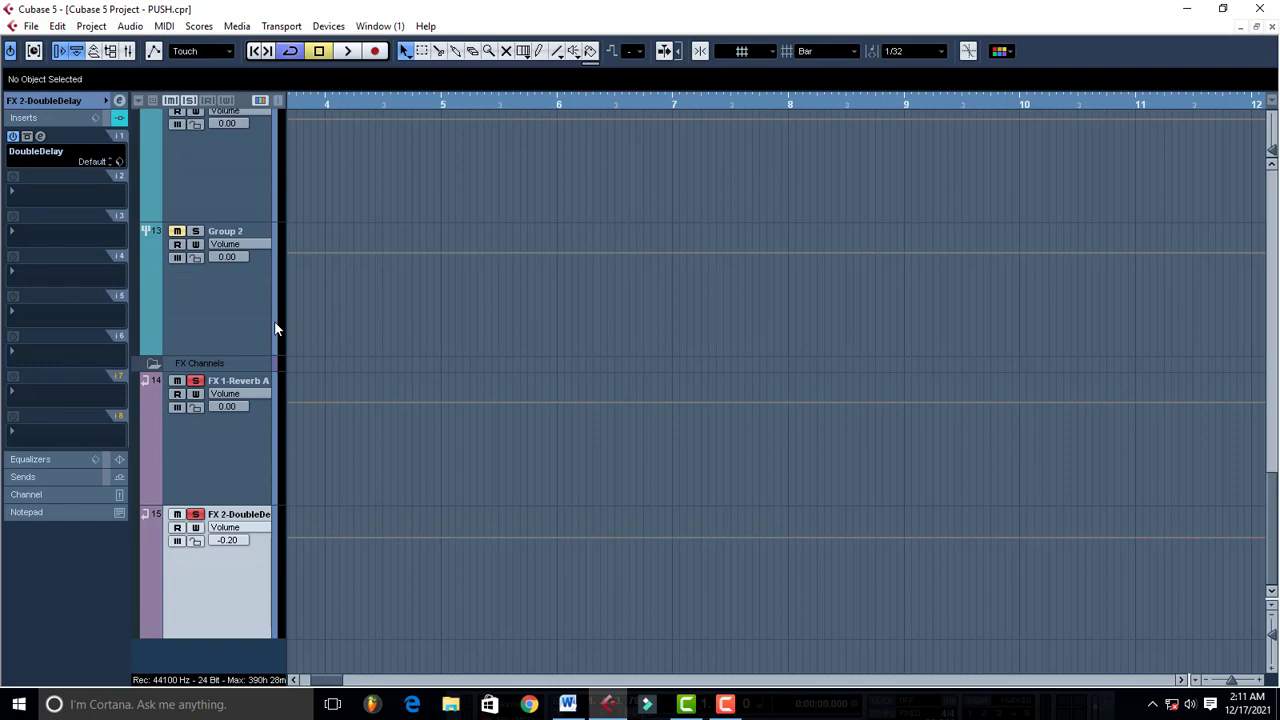
key(space)
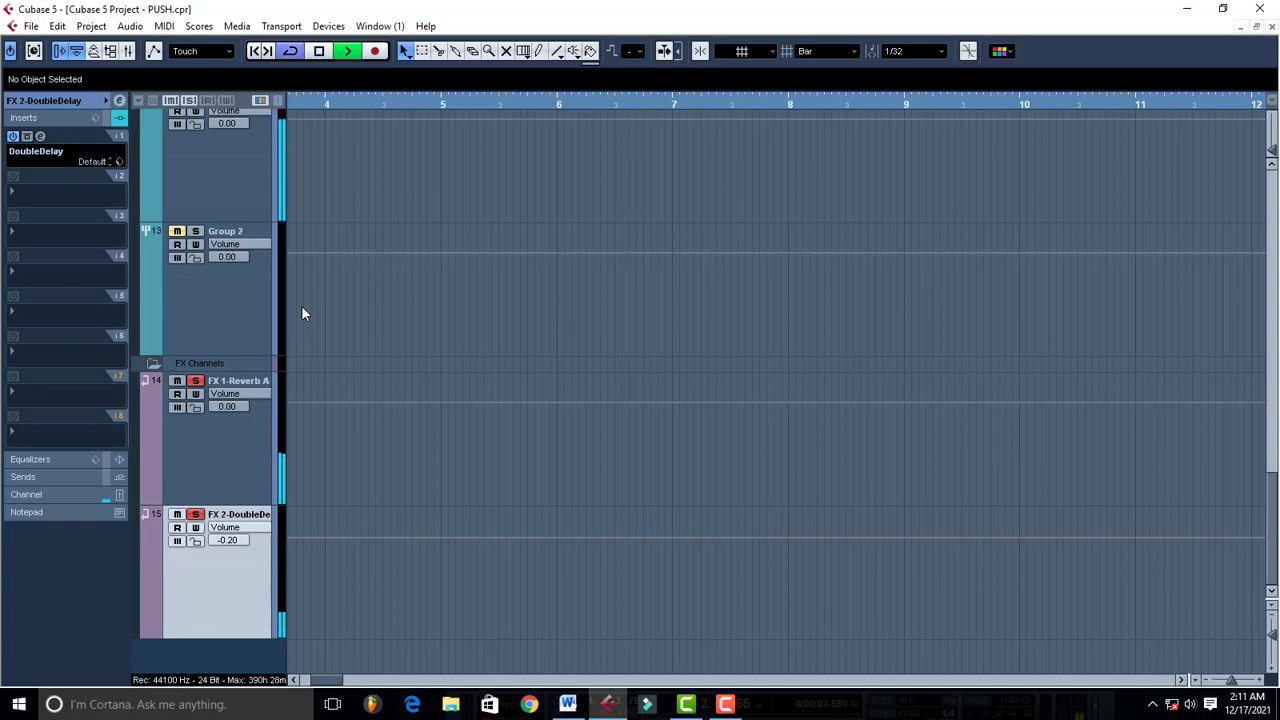
- Clear the solos on the FX channels and Group 1, and play the full mix of beat and processed LEAD VOX
key(space)
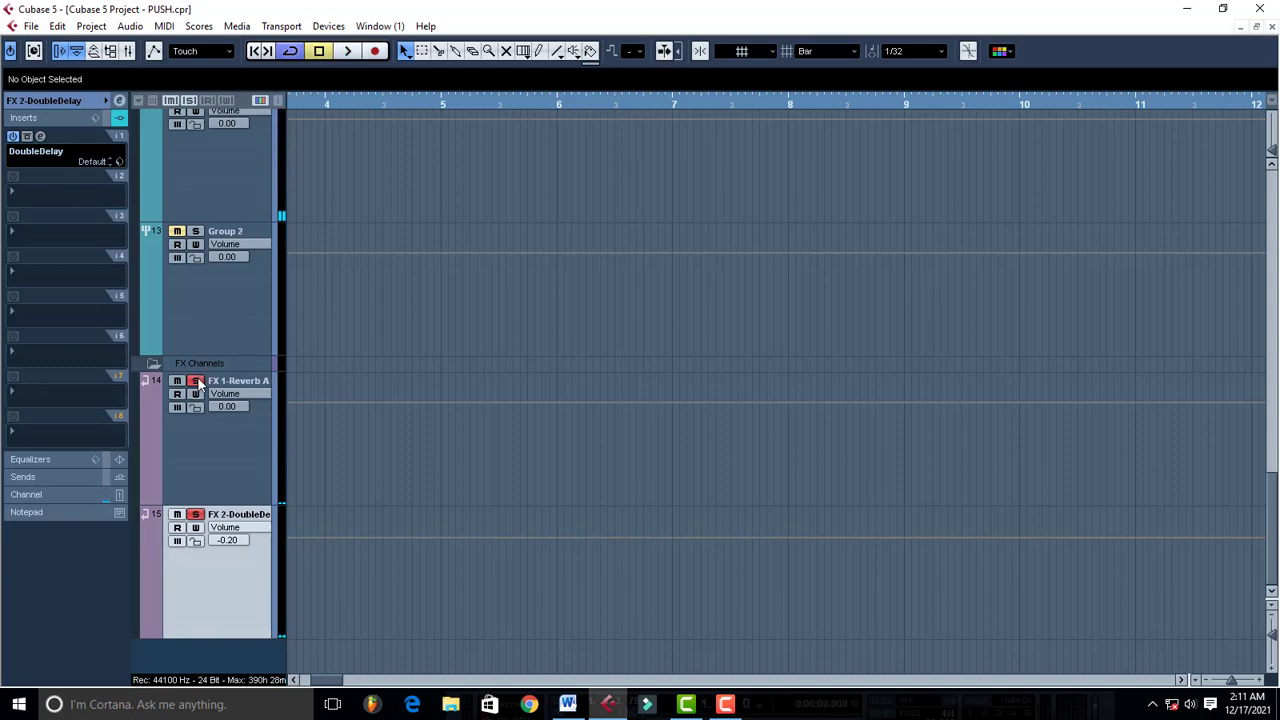
click(196, 381)
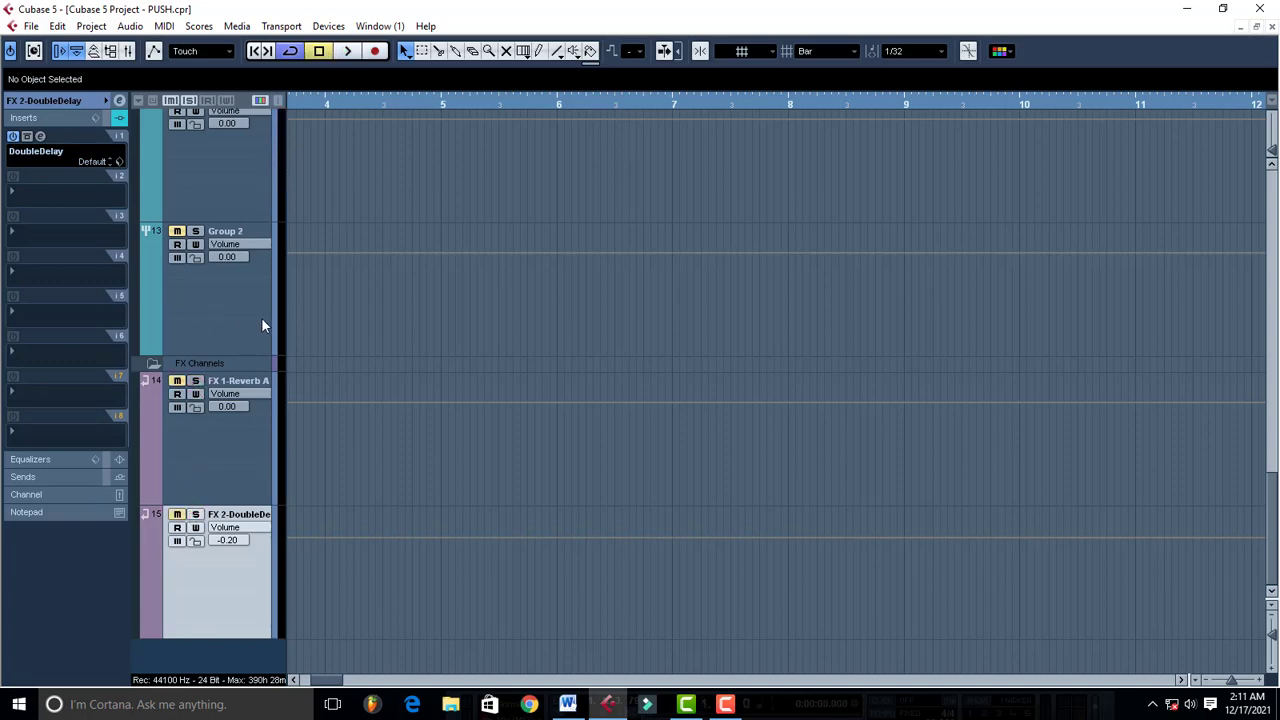
scroll(261, 317, up, 3)
key(space)
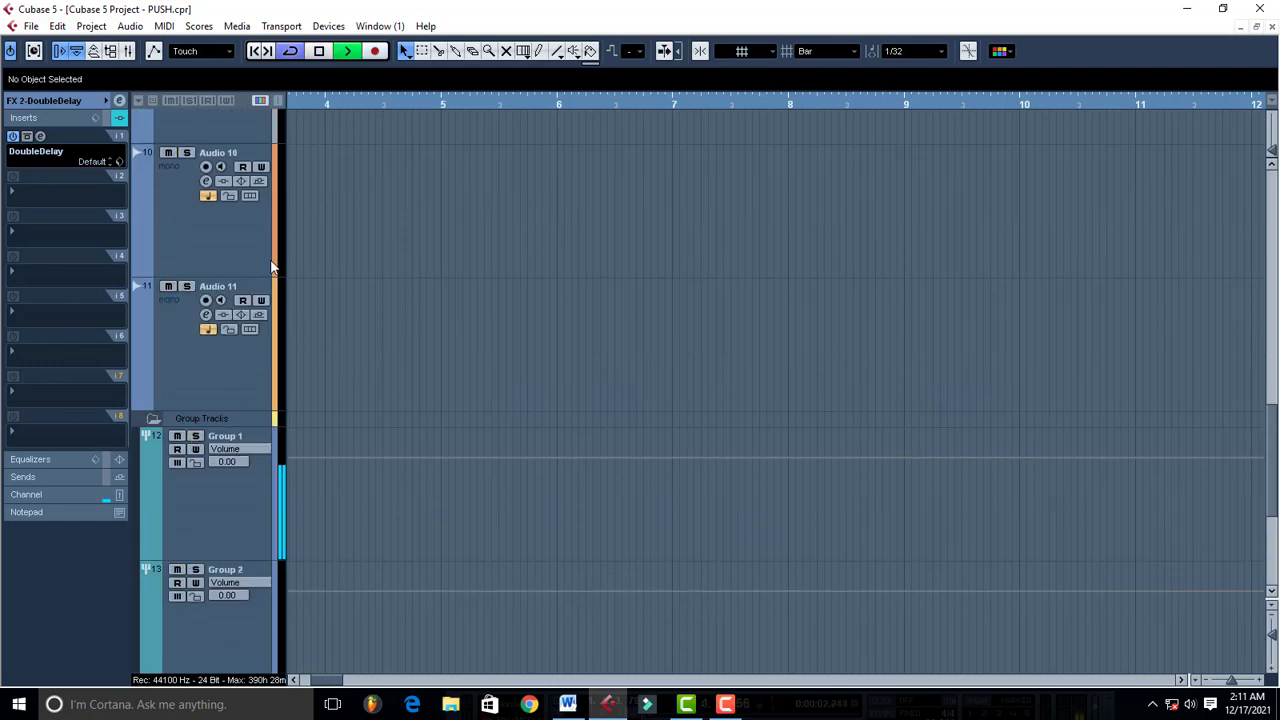
scroll(270, 265, up, 8)
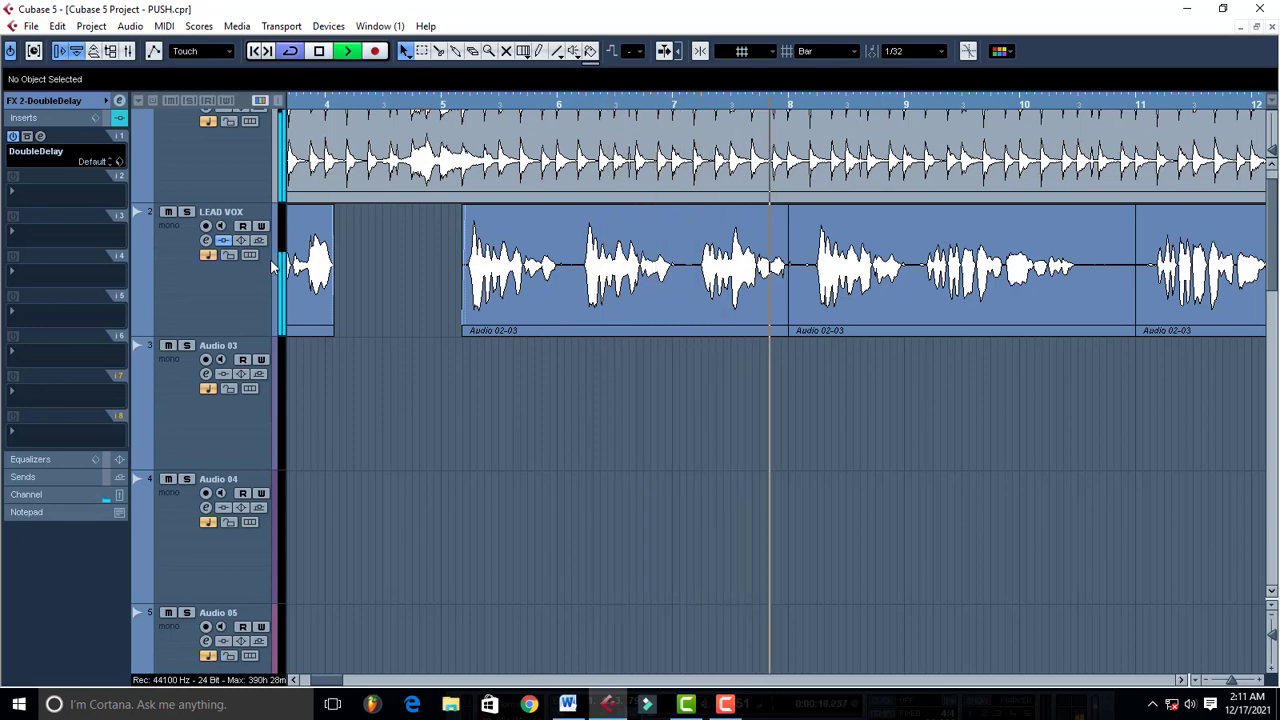
scroll(273, 265, up, 1)
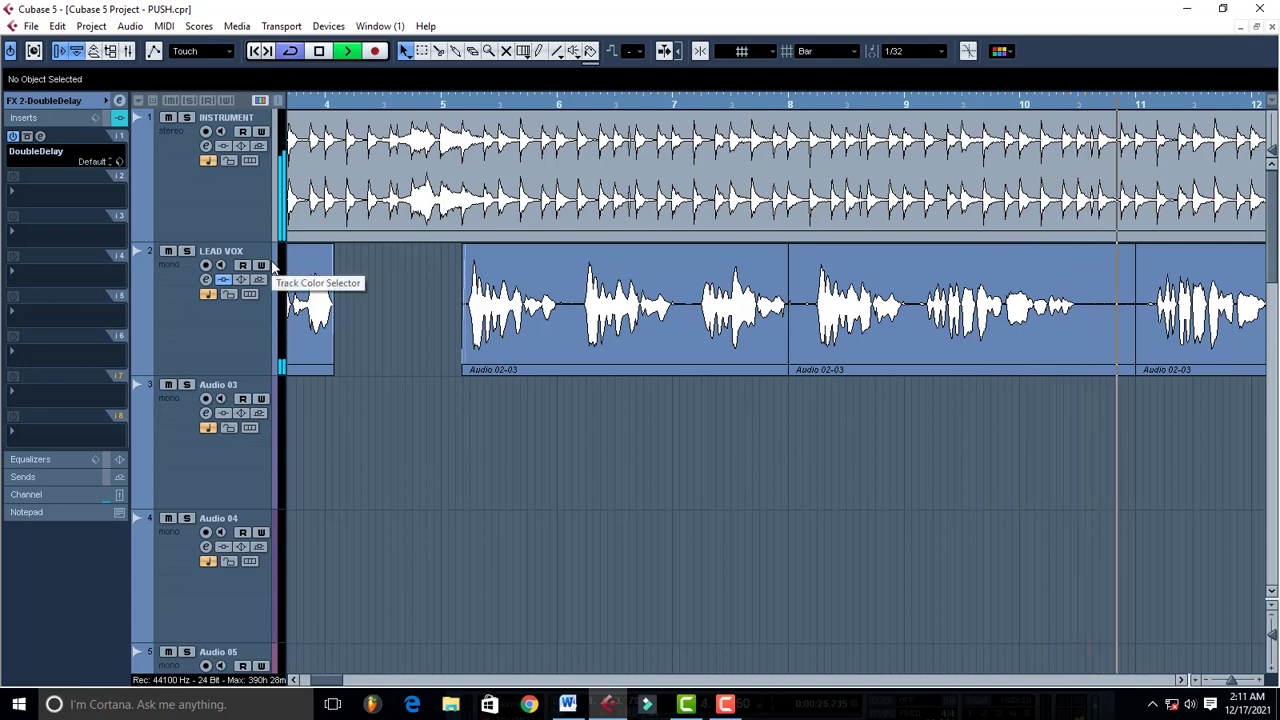
key(space)
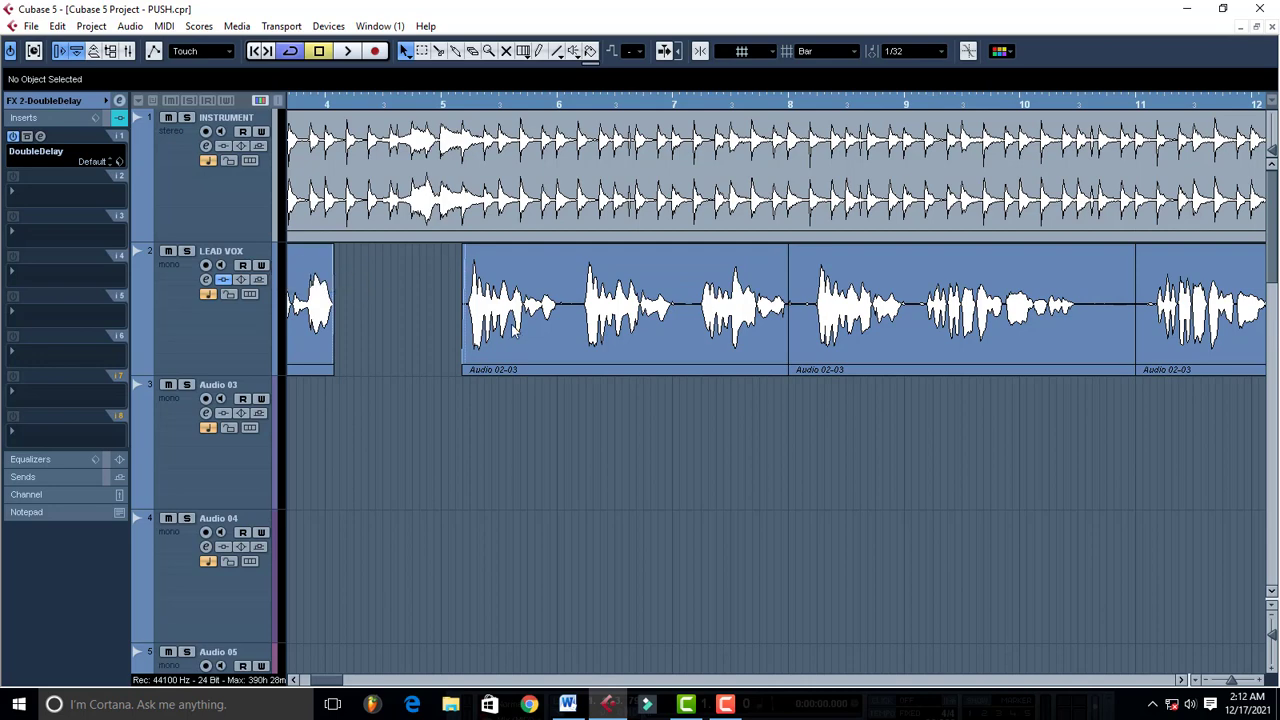
- Open the LEAD VOX clip starting just after bar 5 in the Sample Editor and select its C2 VariAudio segment at bar 11, beat 2 for editing
double_click(512, 324)
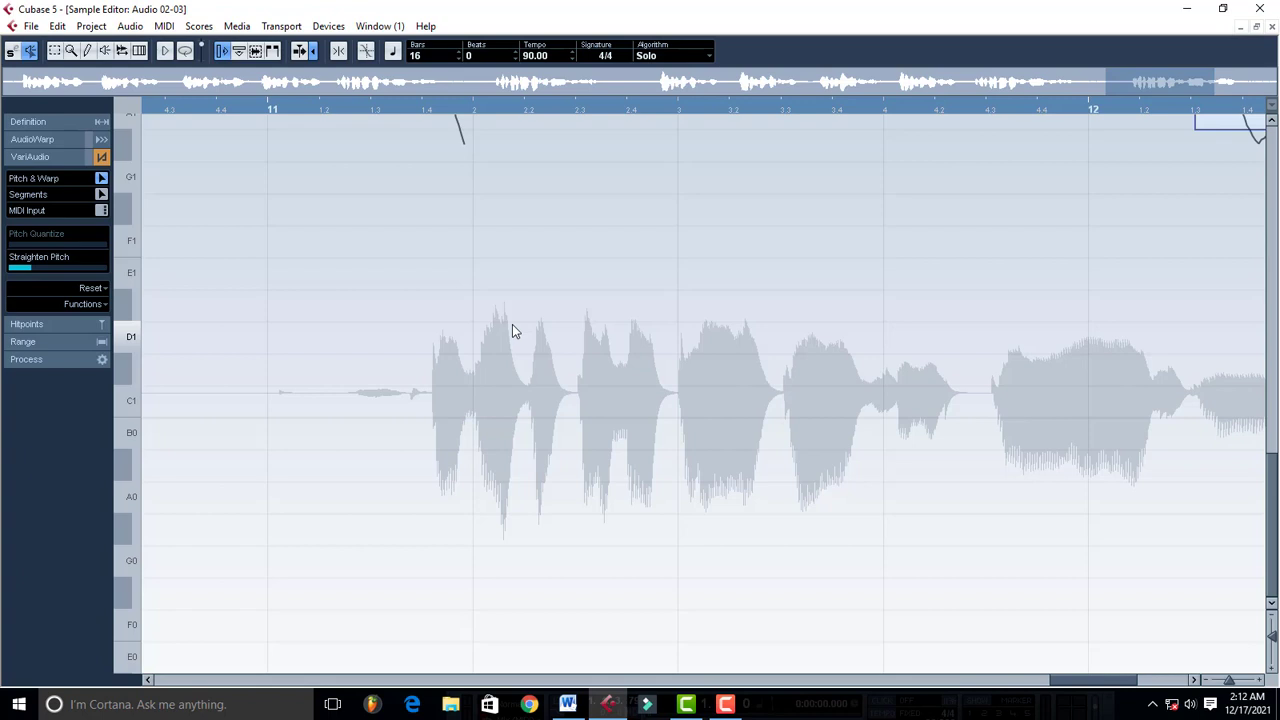
scroll(611, 381, up, 2)
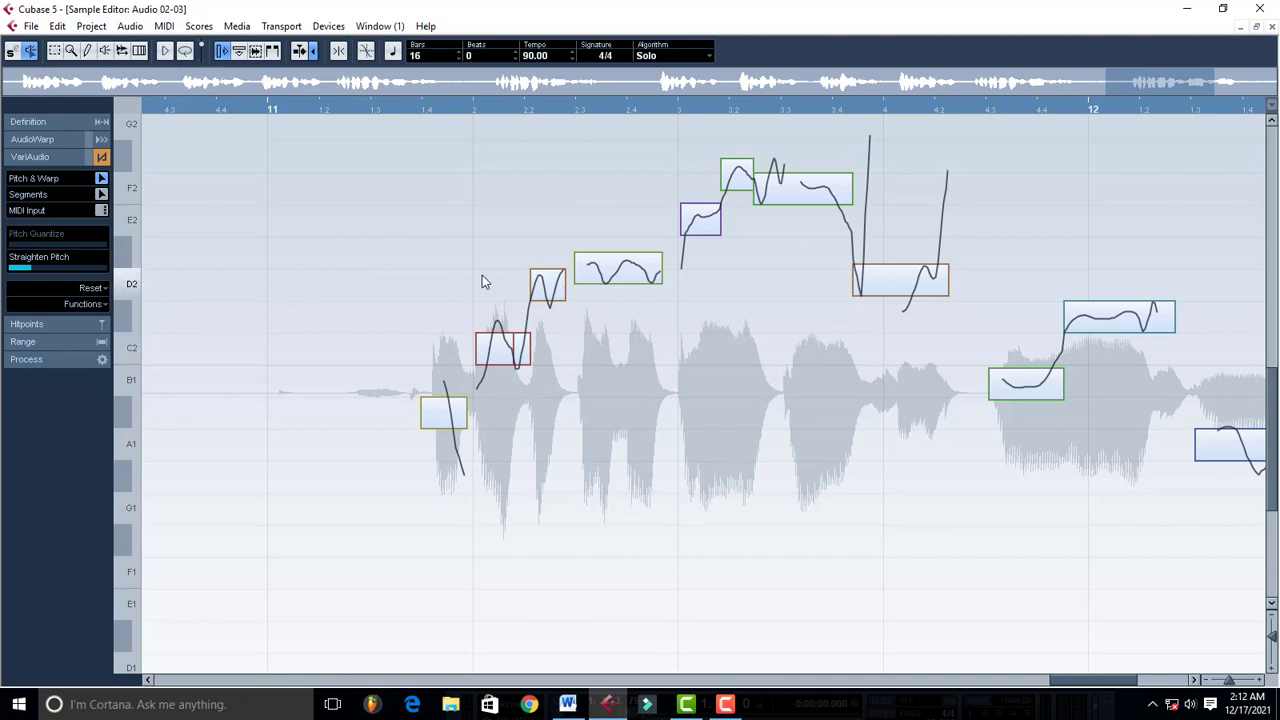
click(501, 355)
mouse_move(503, 363)
mouse_down()
mouse_move(505, 381)
mouse_move(506, 361)
mouse_up()
click(650, 423)
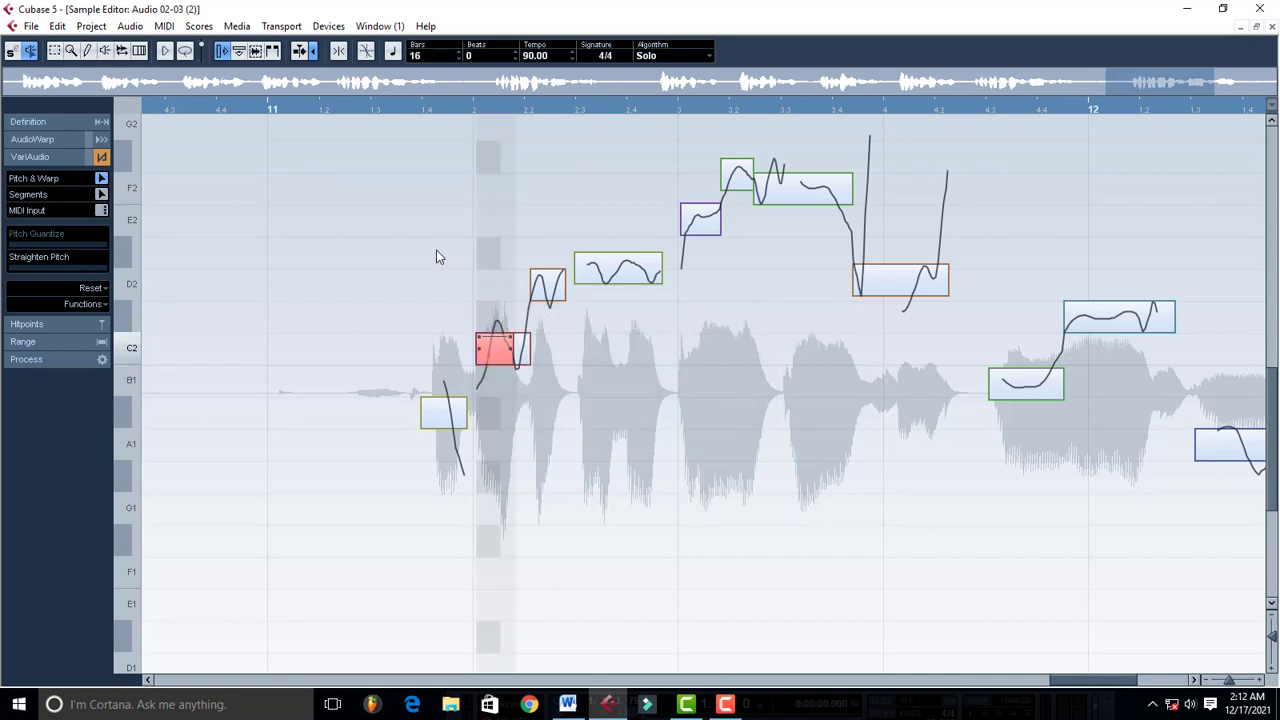
- Play from just before the selected segment, close the Sample Editor, and deselect the clip in the project
click(398, 108)
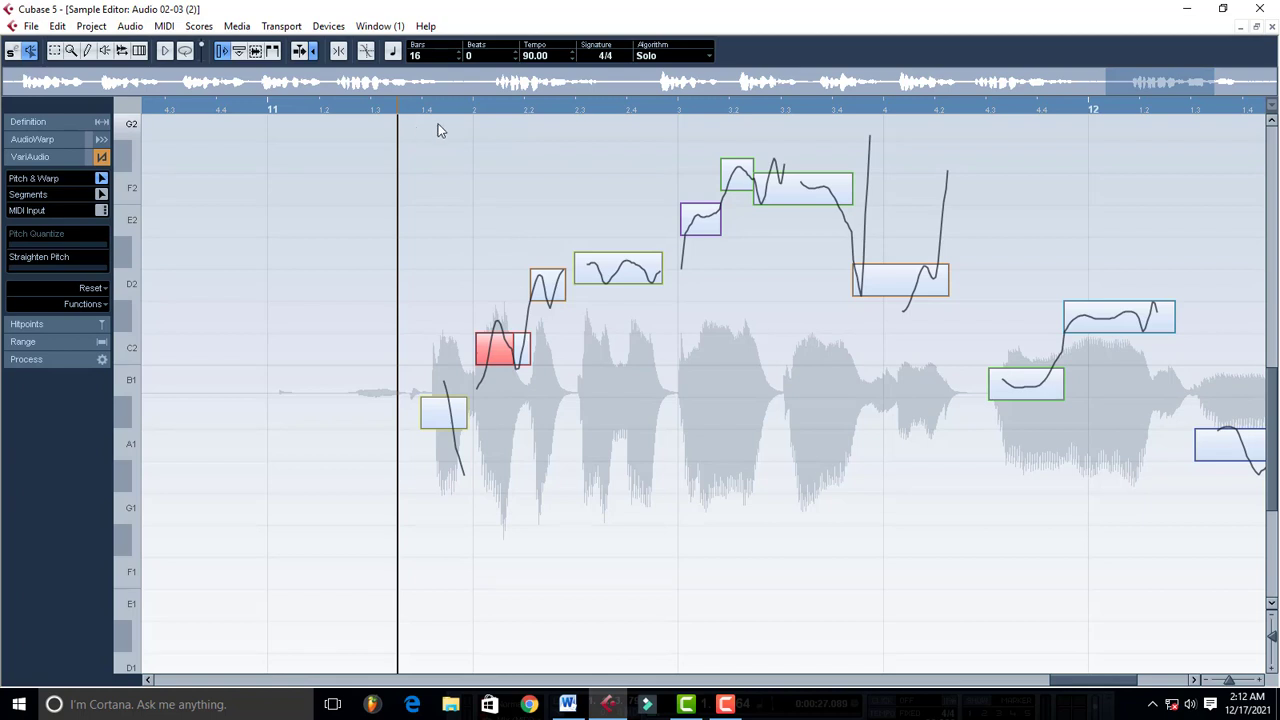
key(space)
click(1272, 27)
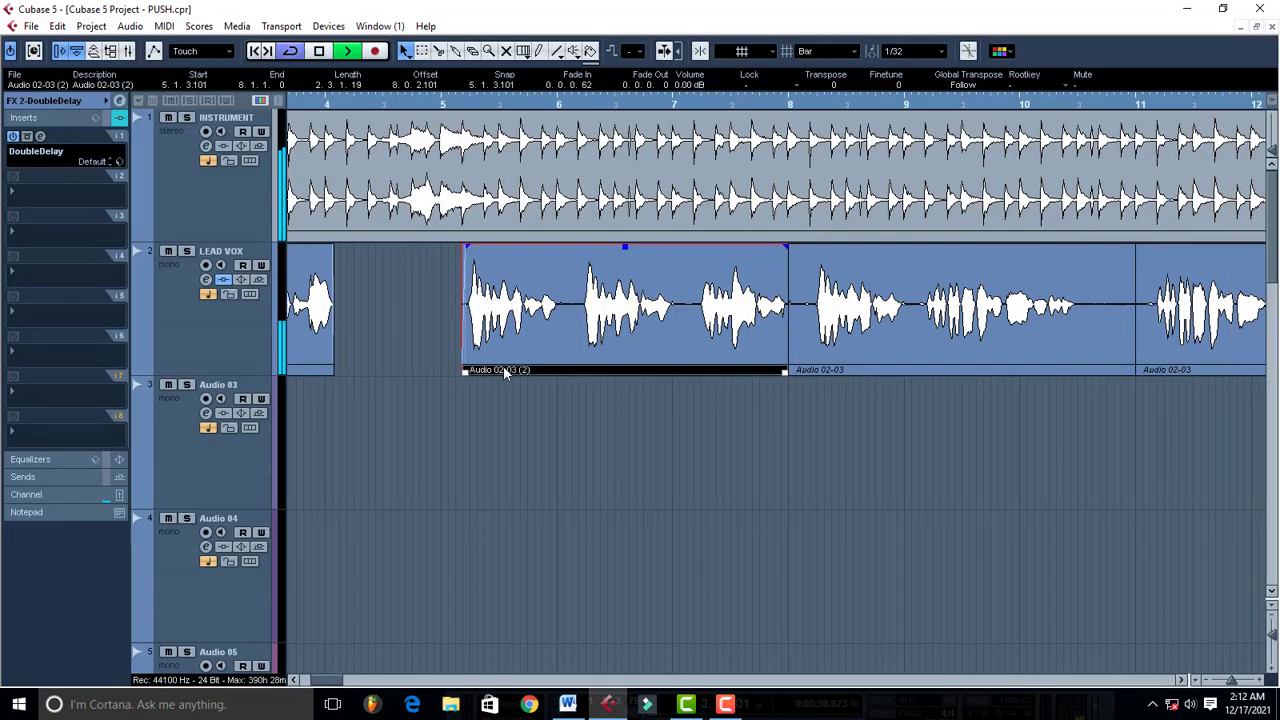
click(446, 400)
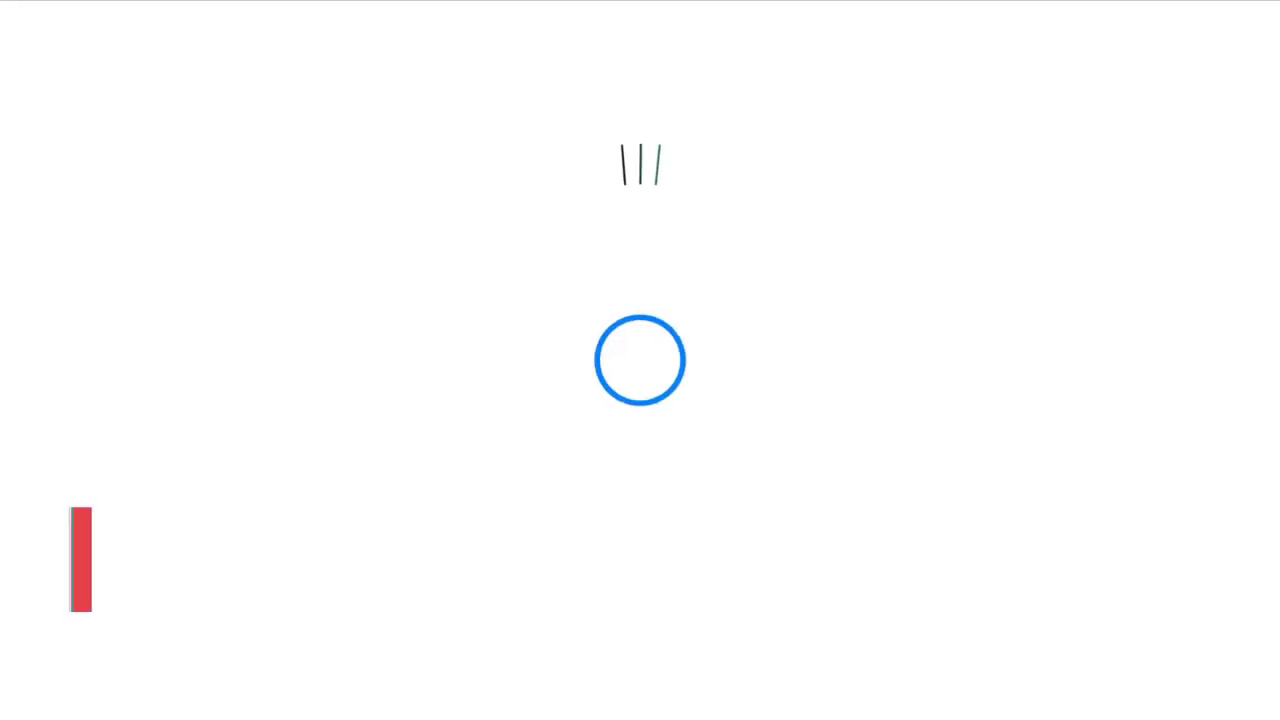